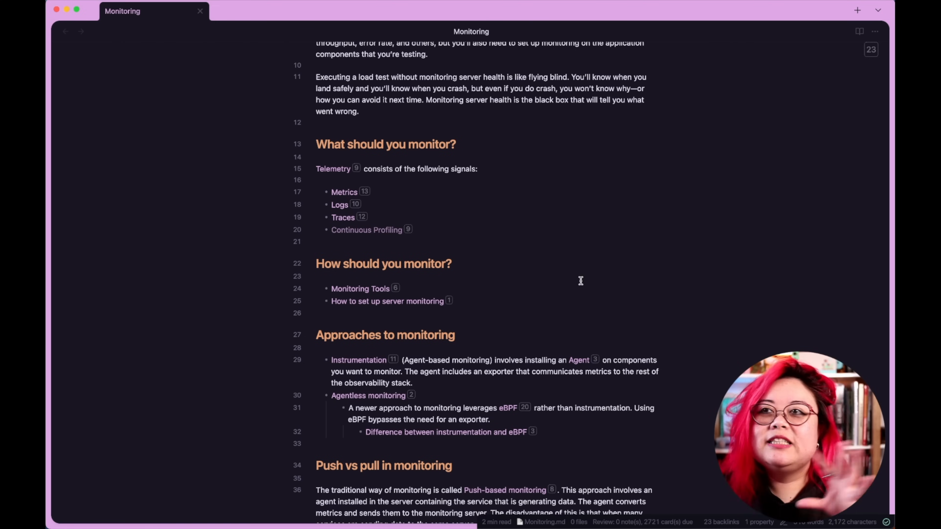
Open the Monitoring Tools note in a new tab through the quick switcher, searching for monitor.
scroll(579, 280, "up", 2)
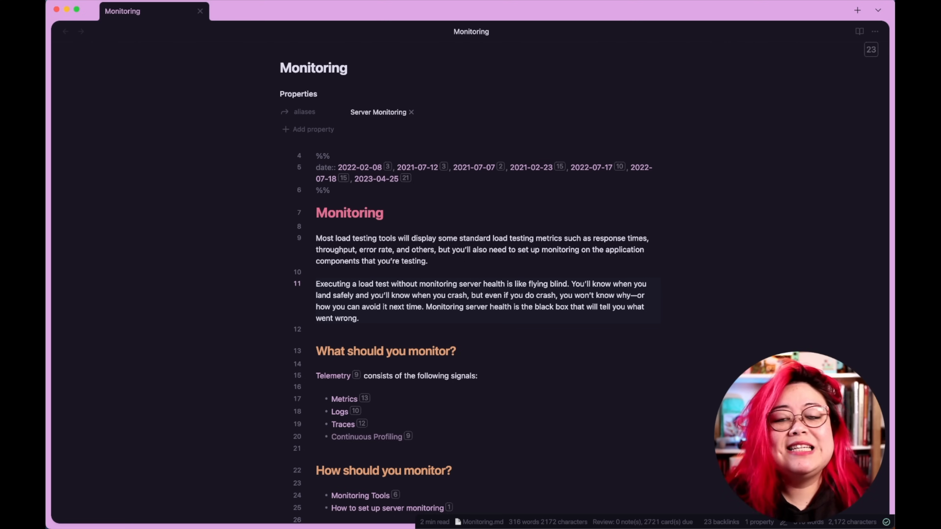
key("super+o")
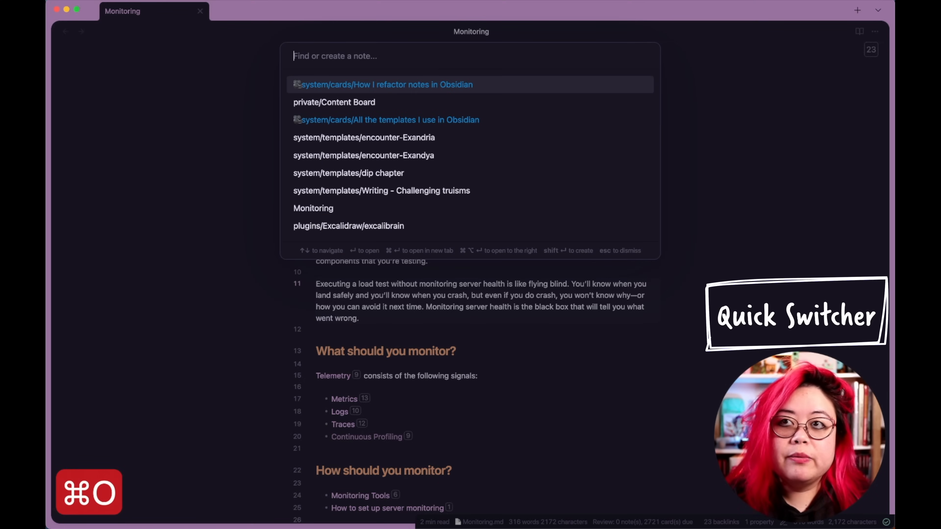
type("monitor")
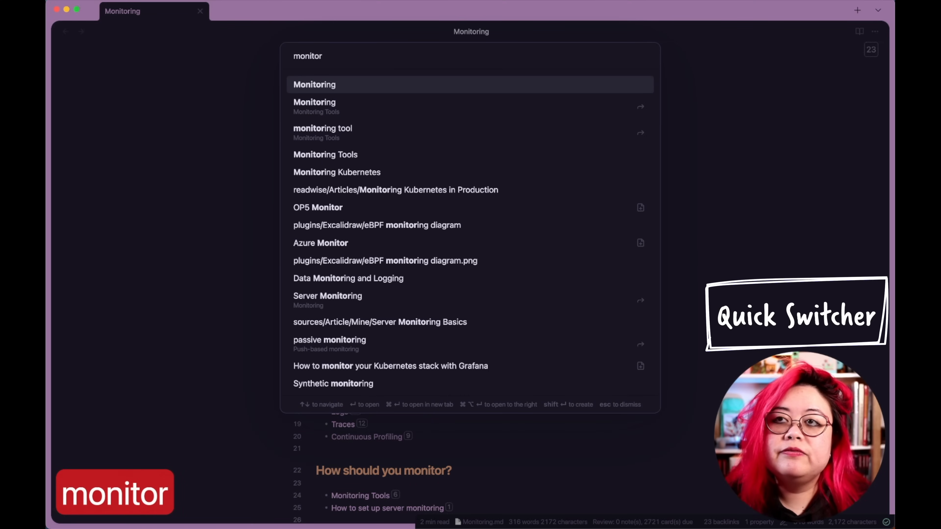
key("Down")
key("Down")
key("Down")
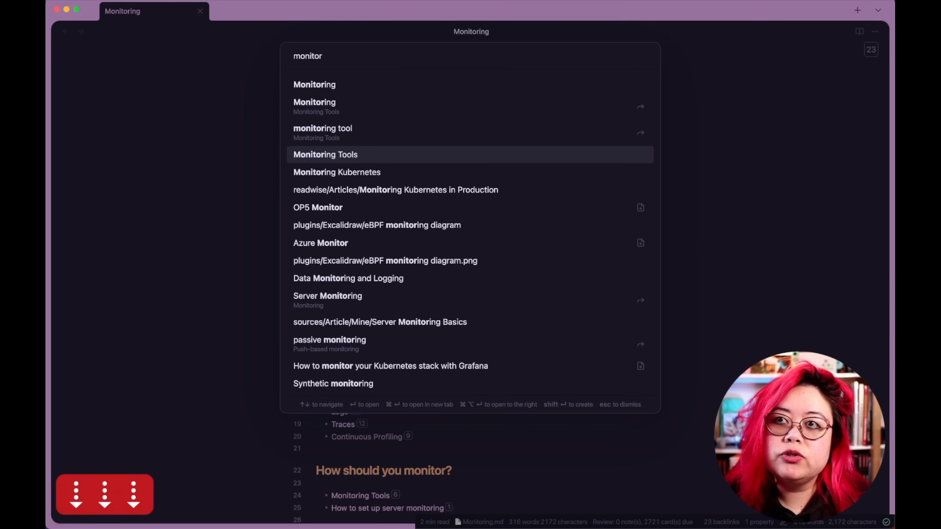
key("super+Return")
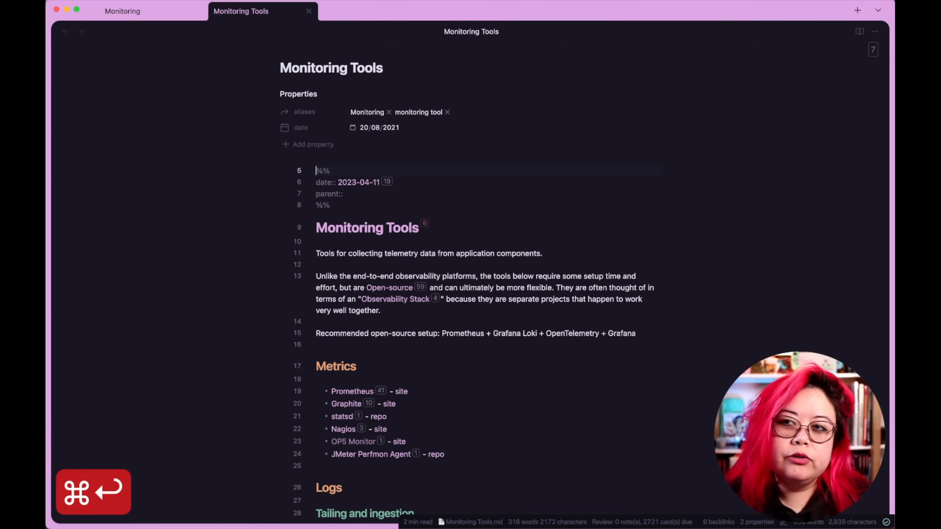
Open another new tab and, through the quick switcher search for monitor, open Data Monitoring and Logging.
key("super+t")
key("super+o")
type("monitor")
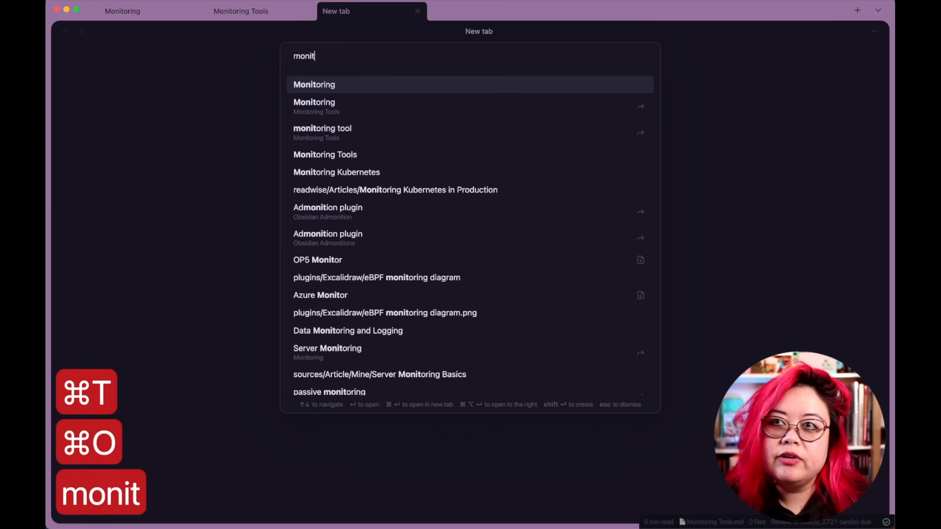
key("Down")
key("Down")
key("Down")
key("Down")
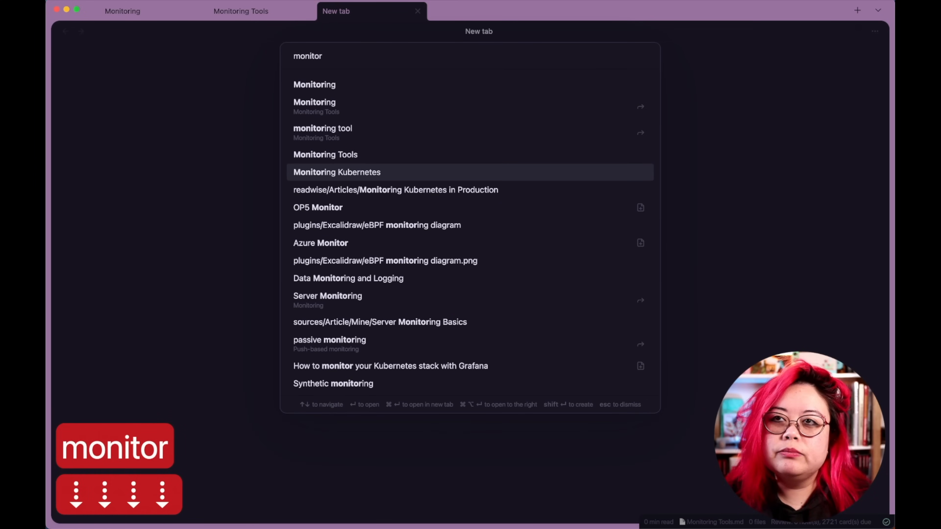
key("Down")
key("Down")
key("Down")
key("Down")
key("Down")
key("Down")
key("Down")
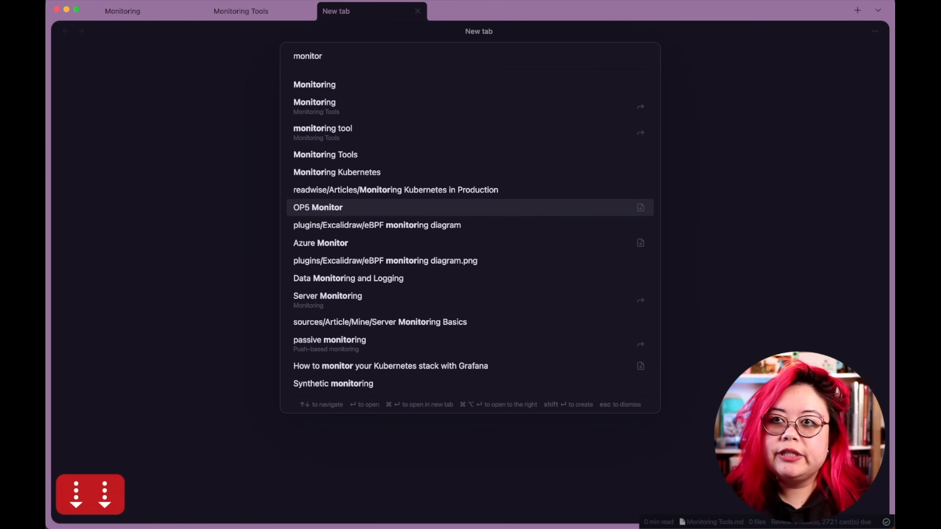
key("Up")
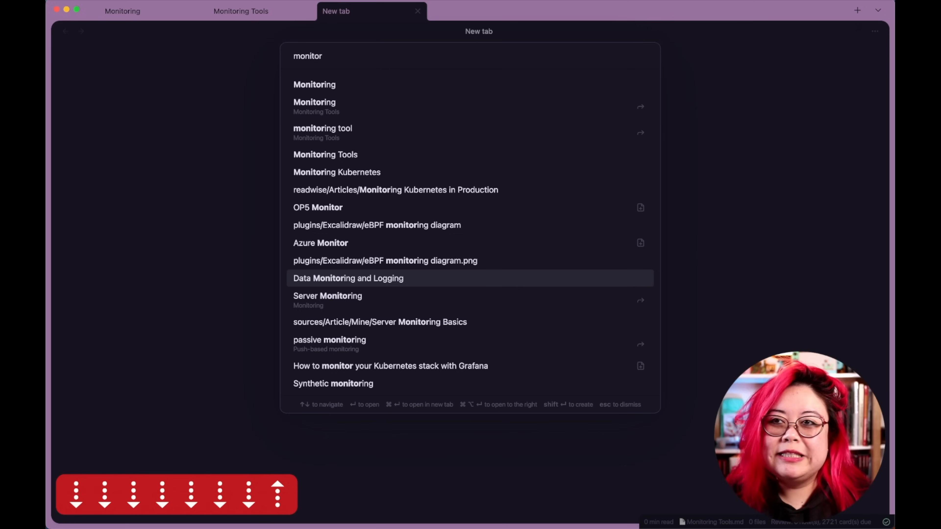
key("super+Return")
Open a new tab and open the Monitoring note through its Server Monitoring alias in the quick switcher.
key("super+t")
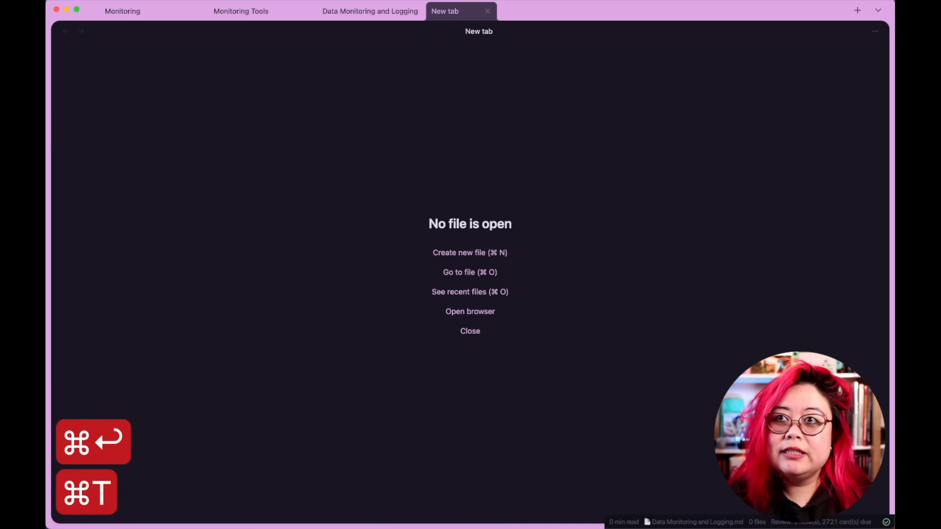
key("super+o")
type("monito")
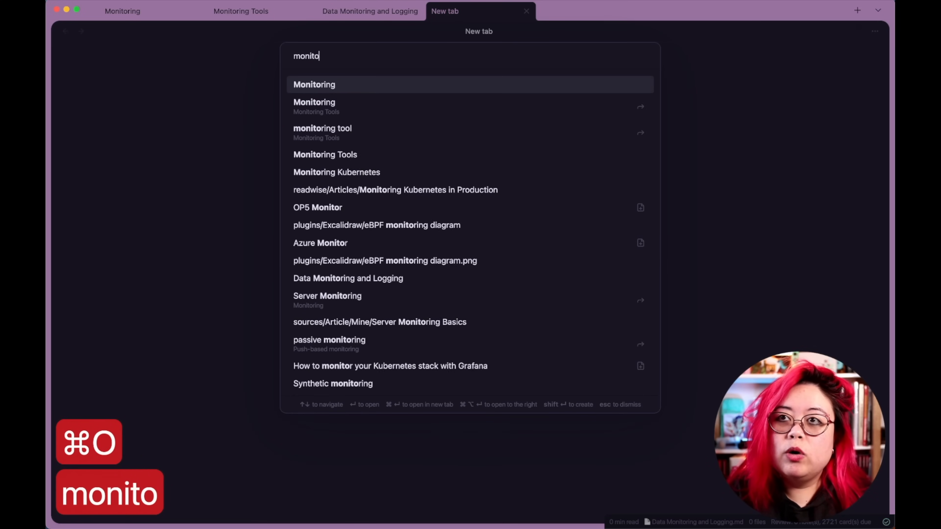
type("ring")
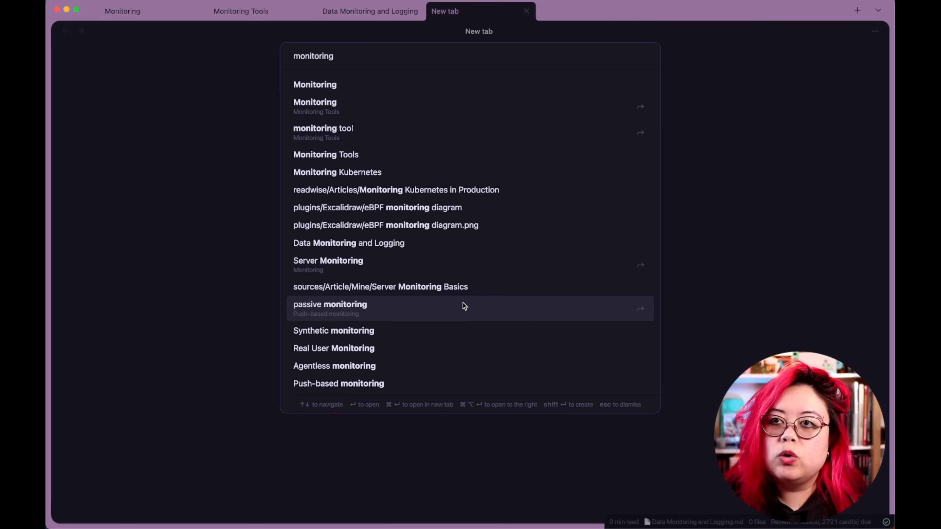
left_click(458, 263)
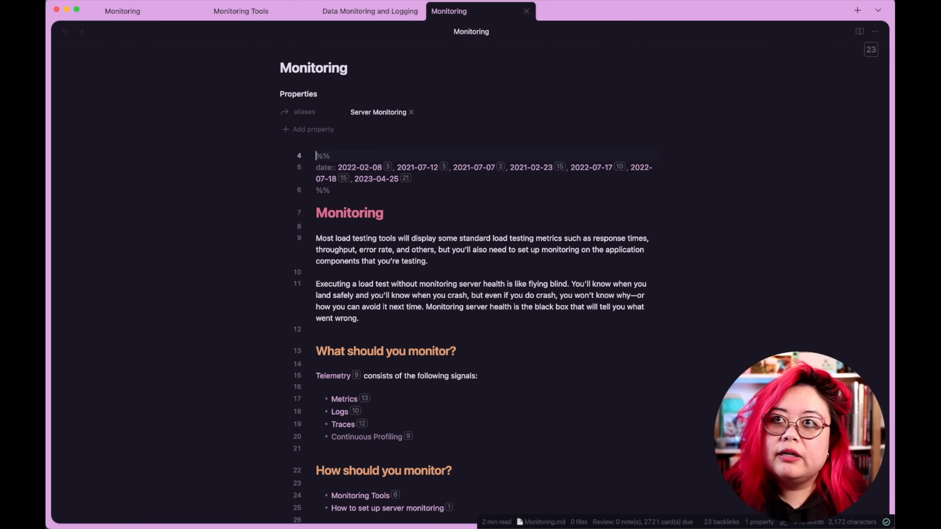
Switch that tab to the Push-based monitoring note through its passive monitoring alias in the quick switcher.
key("super+o")
type("monitoring")
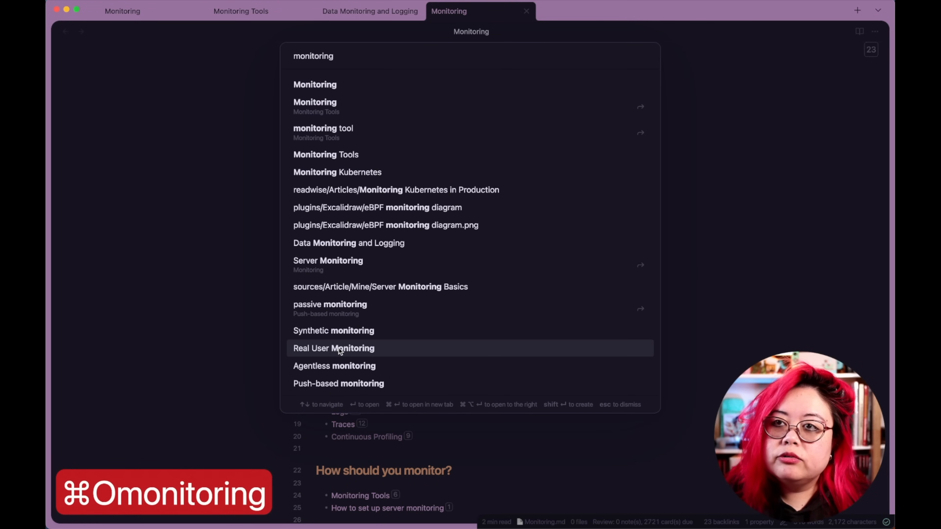
left_click(351, 306)
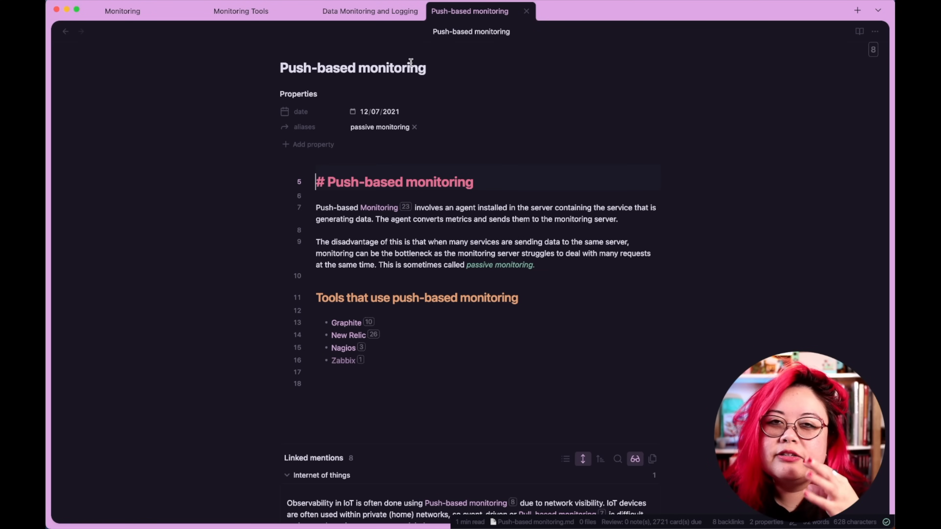
Open the Real User Monitoring note in a new tab through the quick switcher search for monitoring.
left_click(368, 12)
left_click(494, 17)
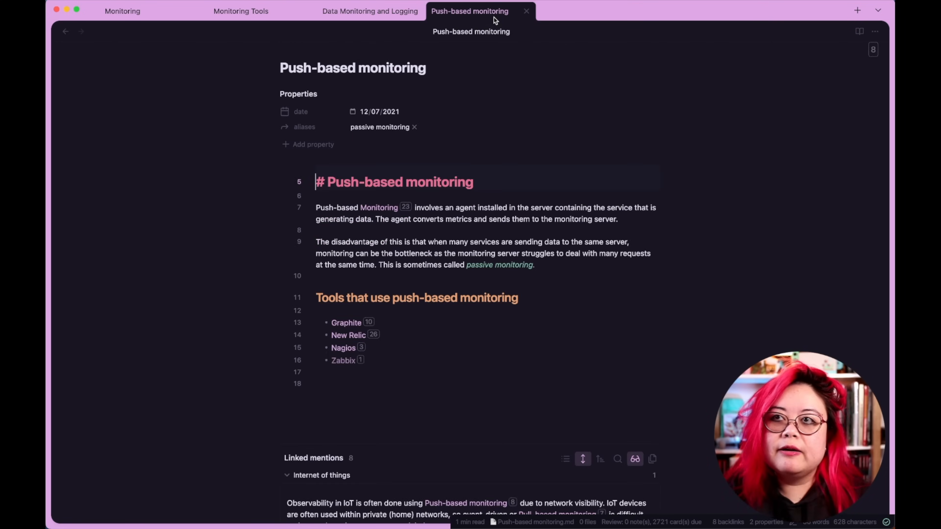
key("super+t")
key("super+o")
type("monitoring")
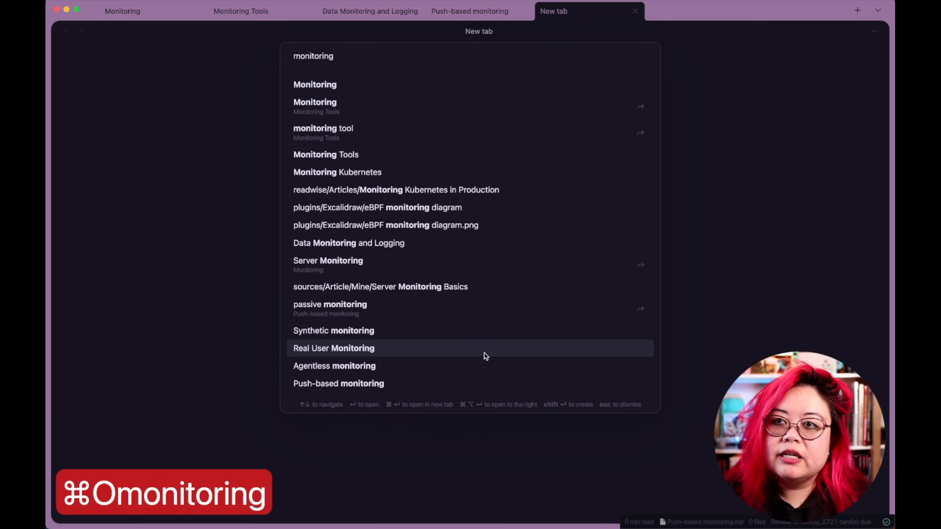
left_click(459, 346)
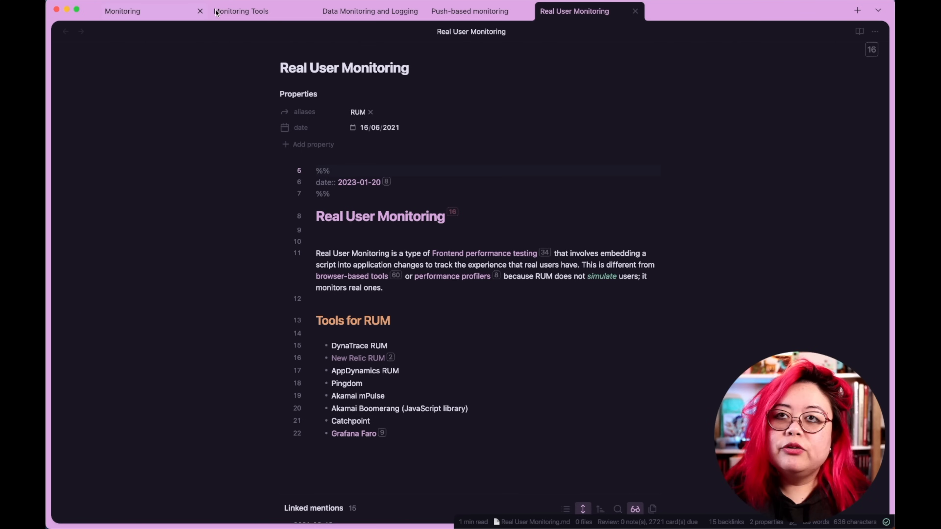
Return to the Monitoring note tab and preview the references of the Telemetry link.
left_click(128, 11)
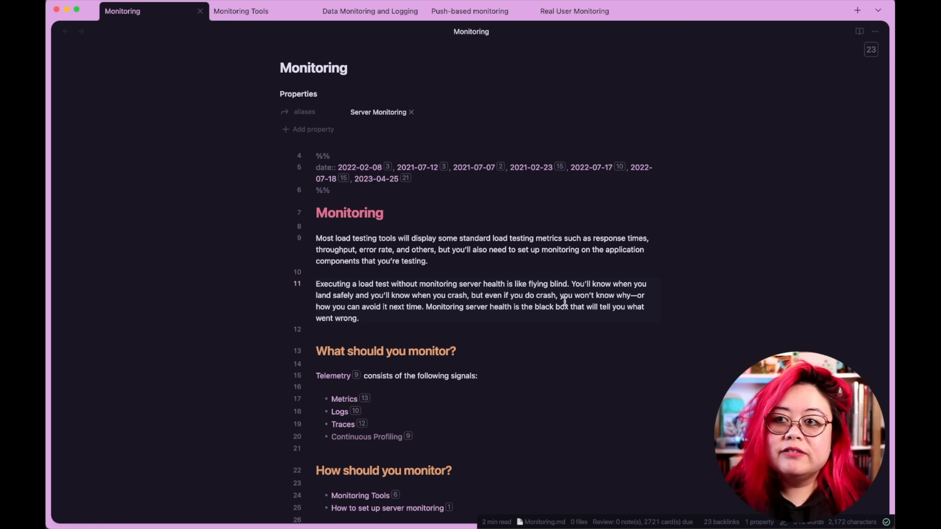
scroll(572, 267, "down", 3)
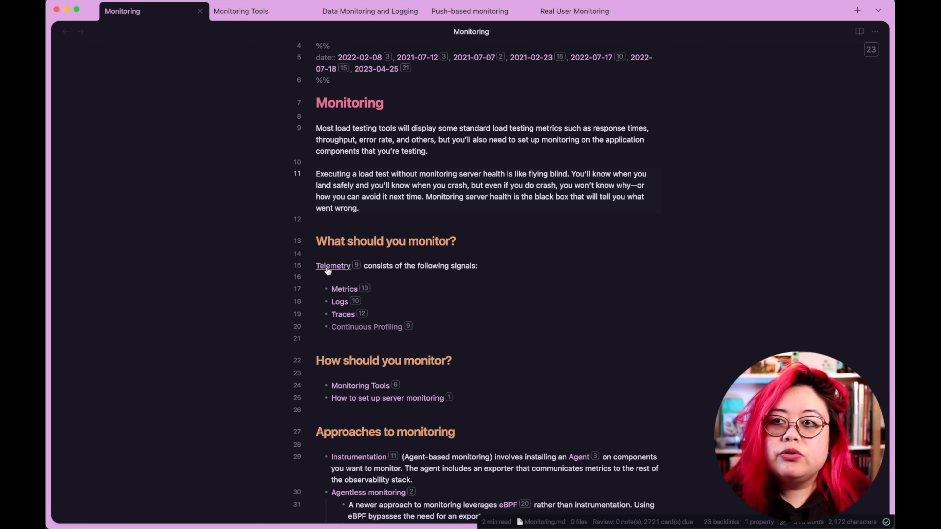
mouse_move(356, 265)
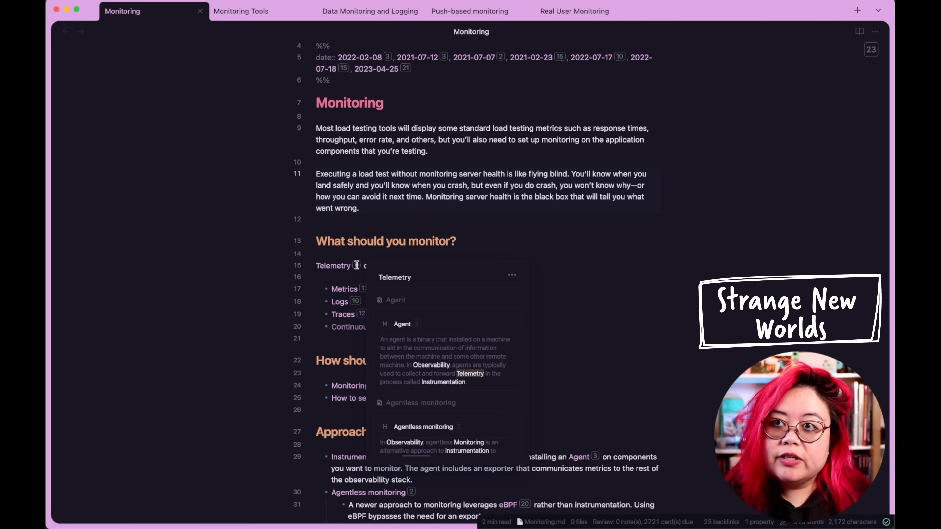
Open the Telemetry note from its link, look over its linked mentions, and close its tab.
key("super+equal")
key("super+equal")
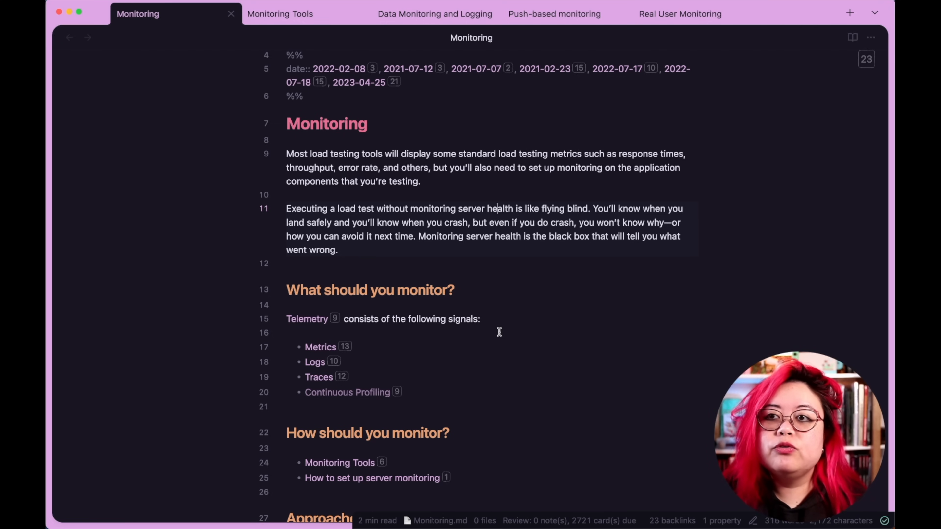
left_click(317, 321, "super")
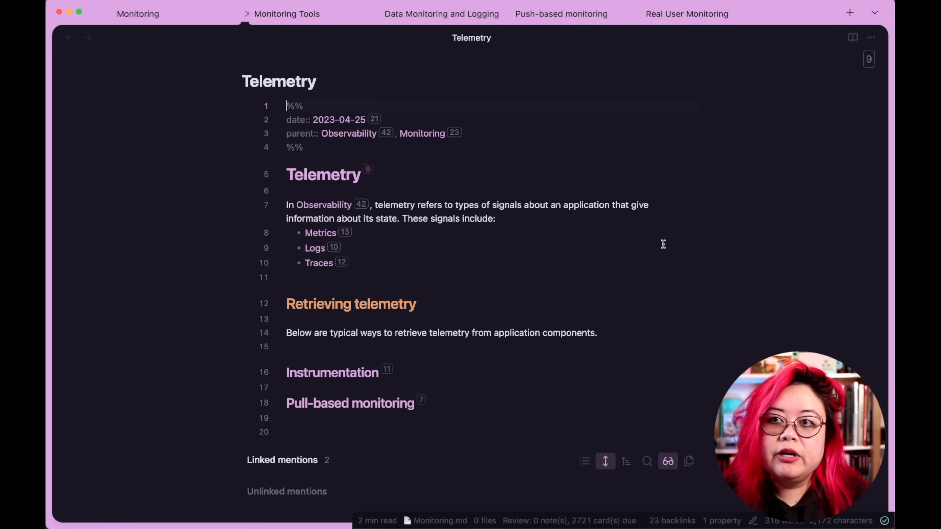
scroll(645, 237, "down", 5)
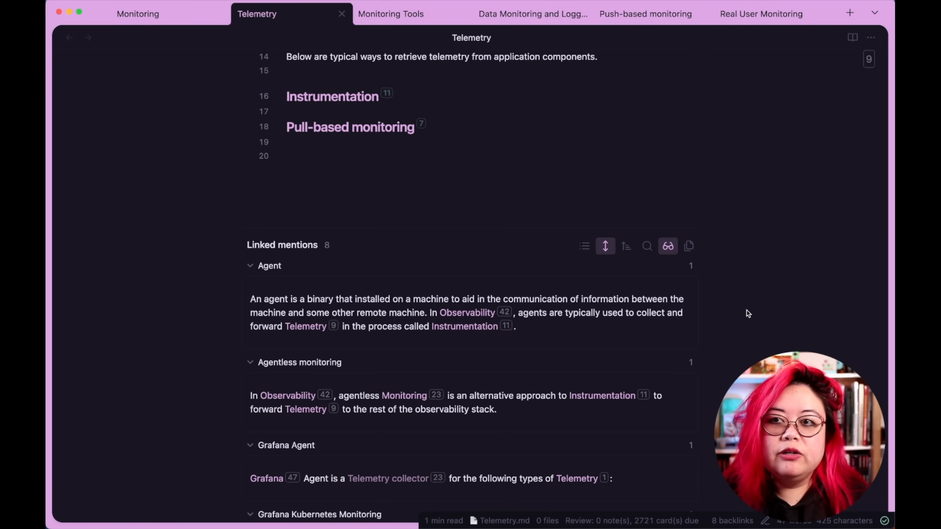
scroll(747, 312, "up", 5)
key("super+w")
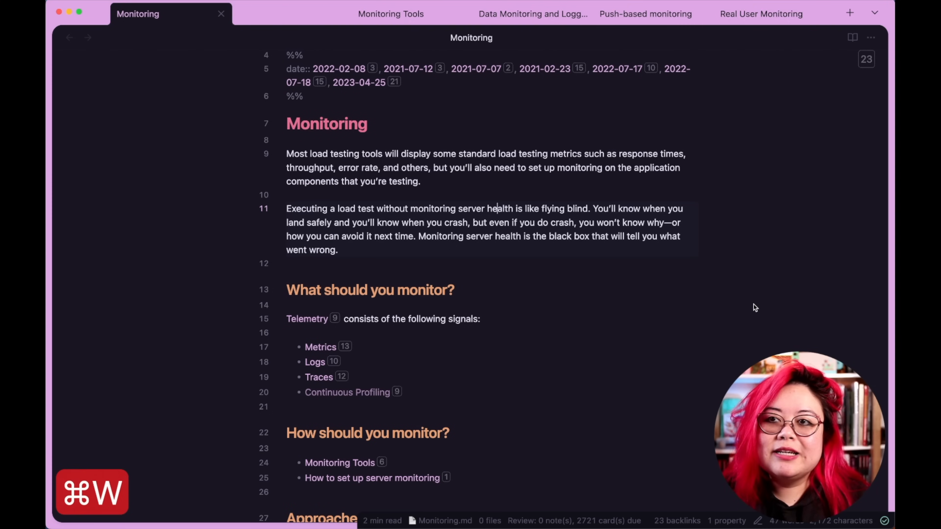
Preview the references of the Metrics link in the Monitoring note and scroll through them.
scroll(752, 307, "down", 3)
scroll(754, 307, "down", 5)
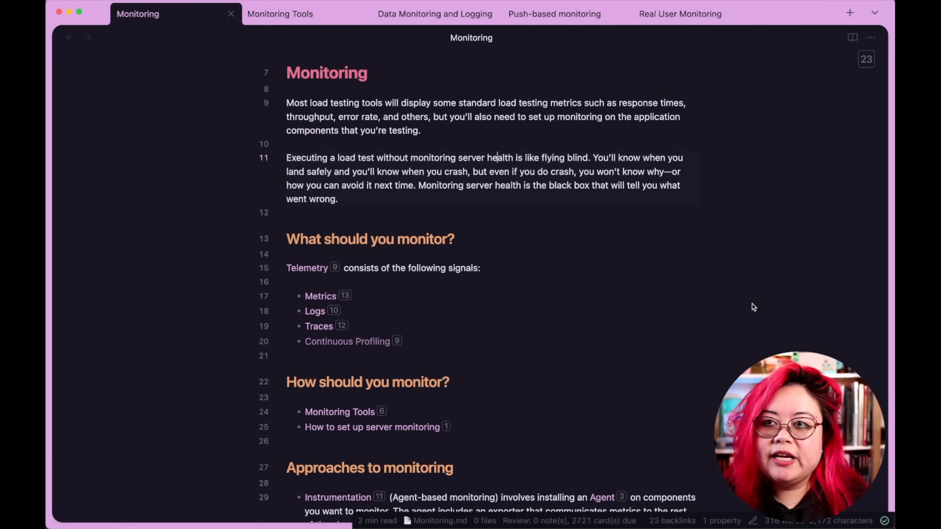
mouse_move(348, 352)
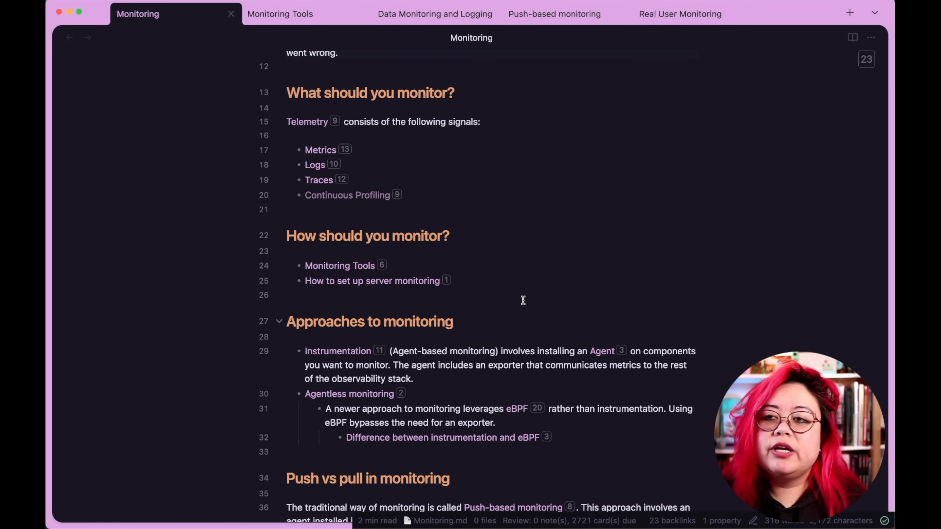
mouse_move(349, 151)
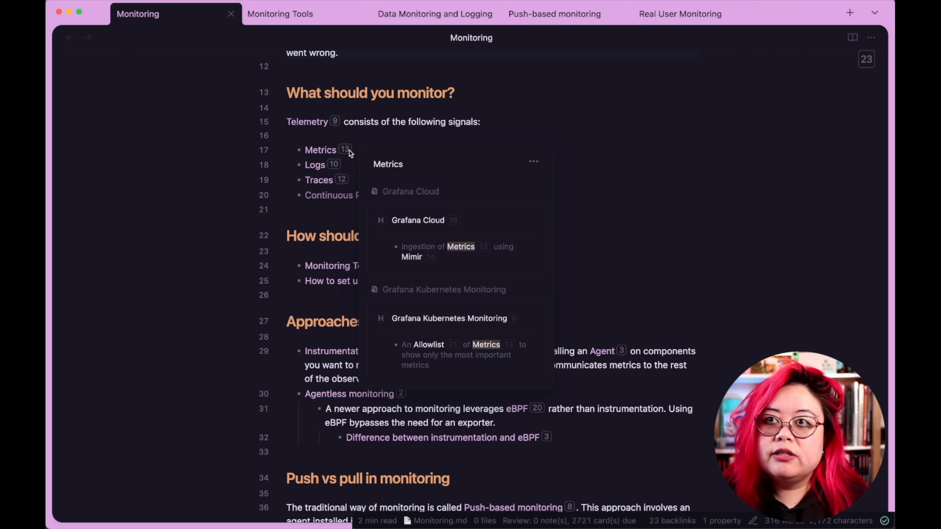
scroll(446, 246, "down", 5)
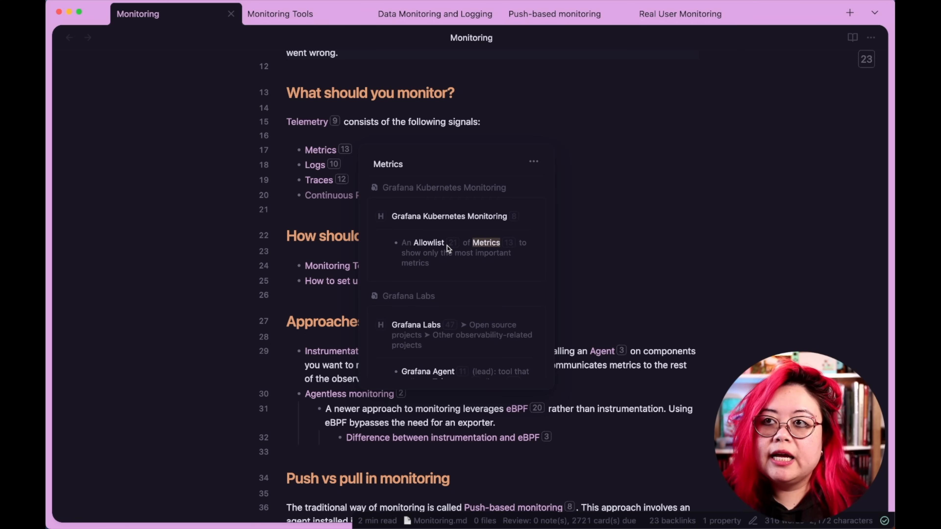
scroll(447, 245, "down", 10)
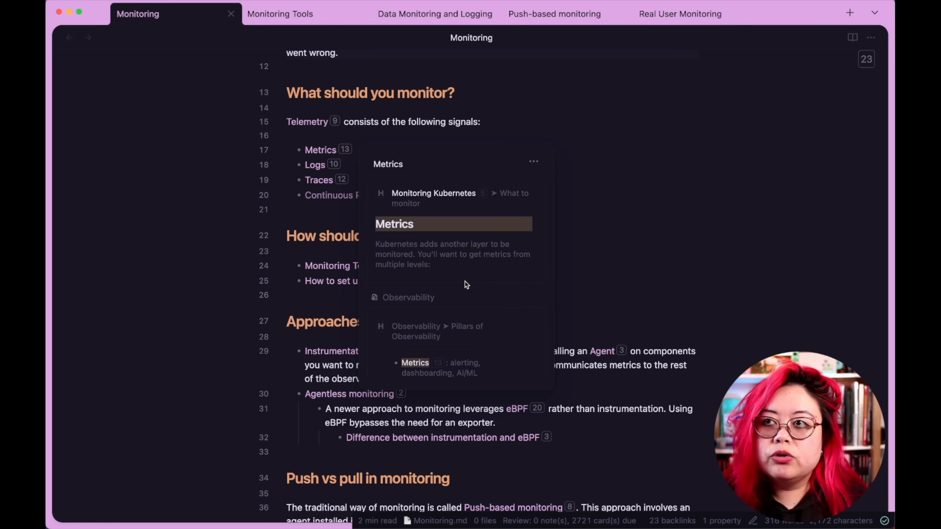
scroll(464, 282, "down", 3)
Show the Instrumentation link's references in the Strange New Worlds sidebar, then close the sidebar.
left_click(668, 225)
key("ctrl+super+r")
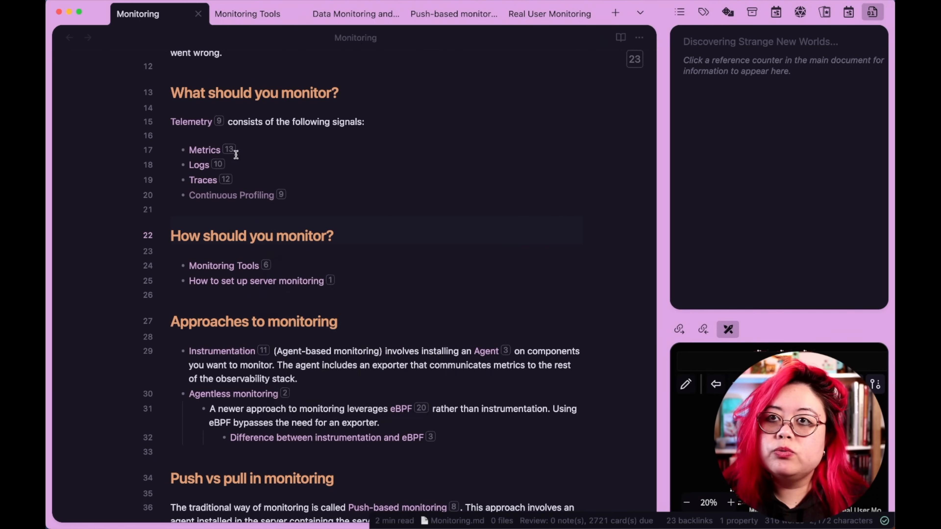
mouse_move(232, 150)
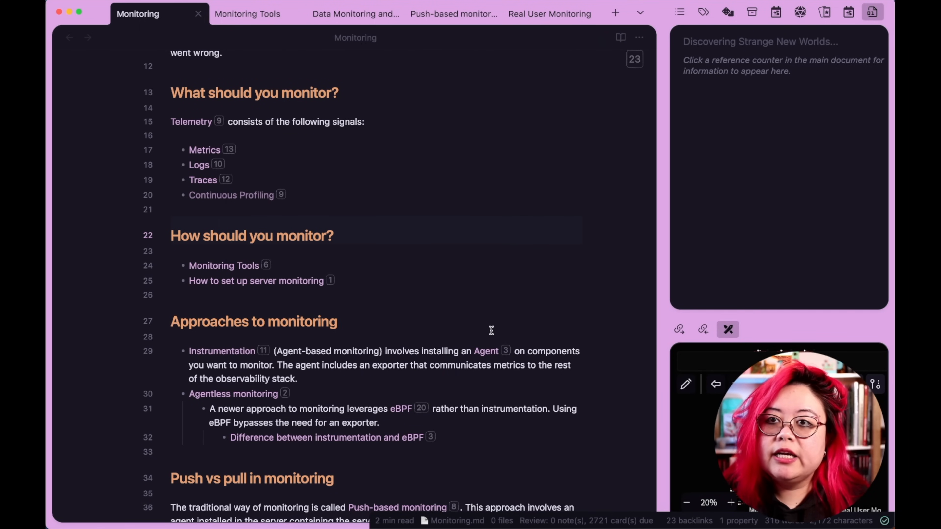
left_click(264, 352)
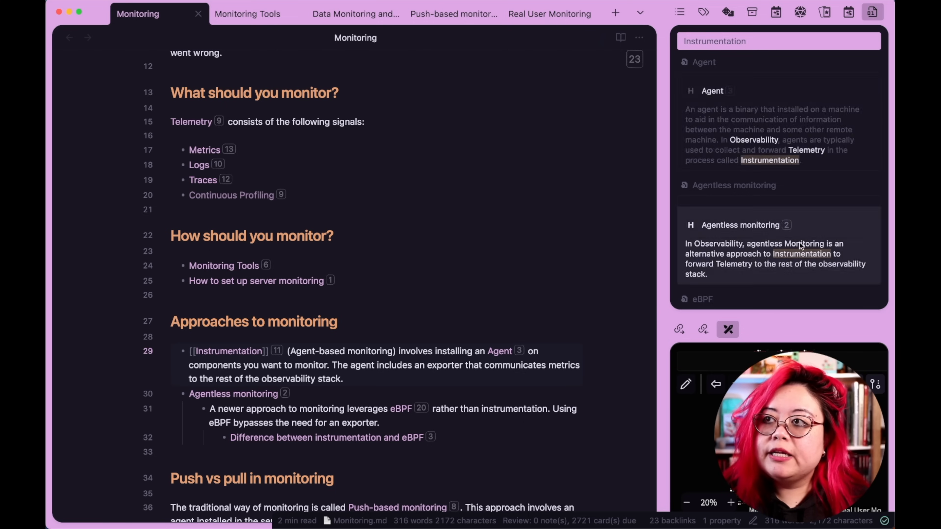
scroll(735, 103, "down", 10)
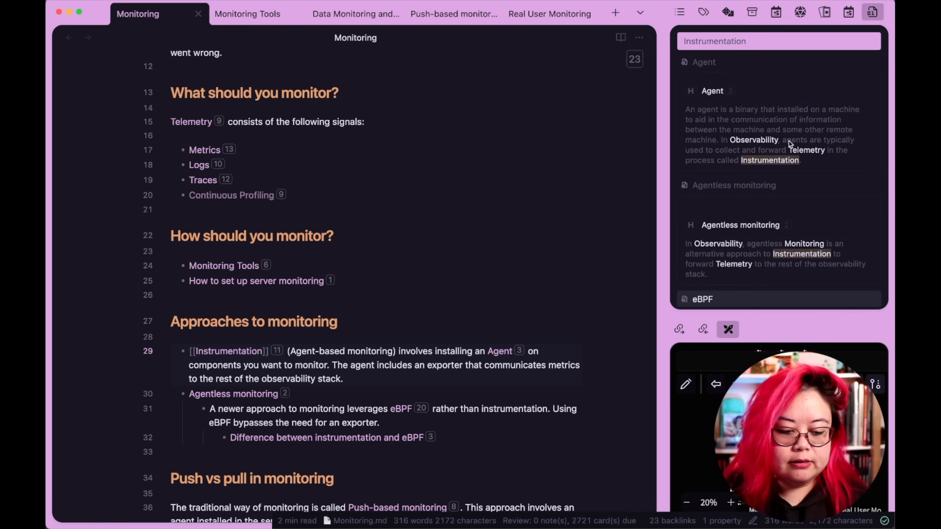
key("ctrl+super+r")
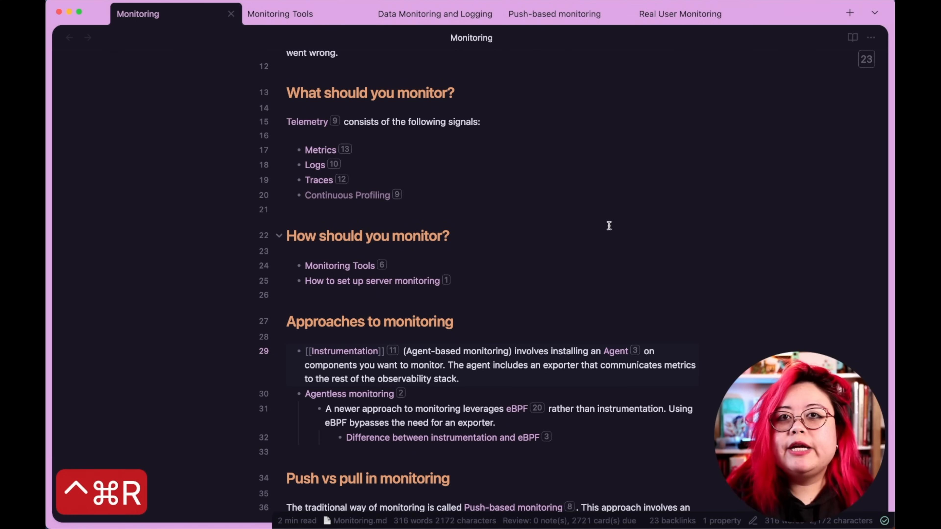
Open the vault search and search for "monitoring", scrolling through the matching results.
key("ctrl+super+f")
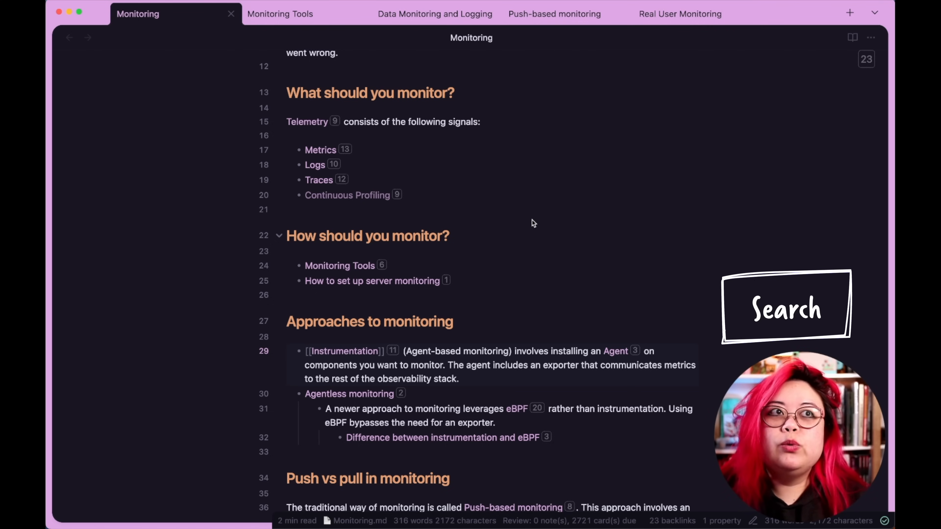
key("shift+super+f")
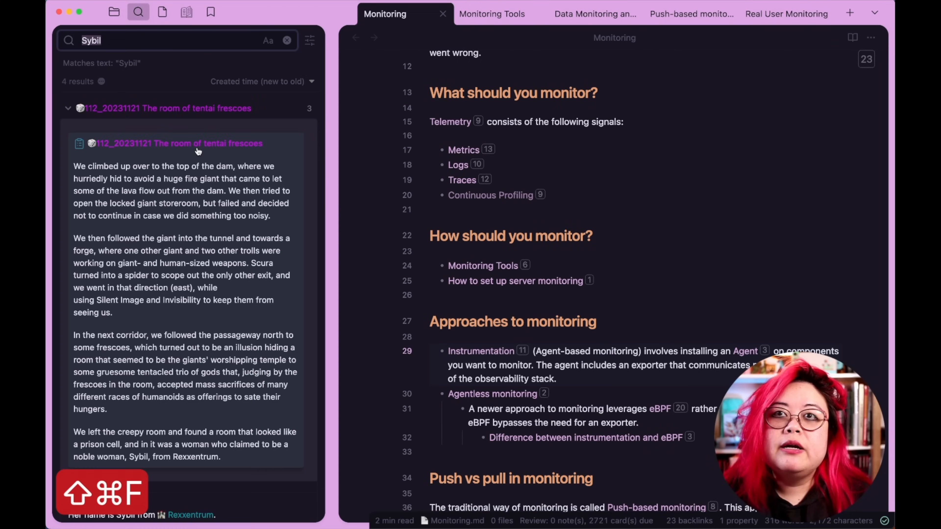
key("BackSpace")
type("monitoring")
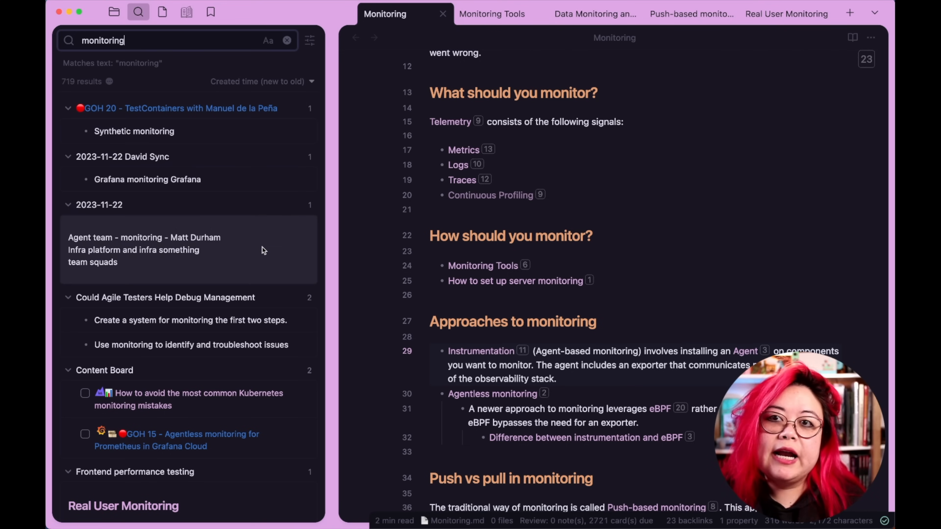
scroll(263, 247, "down", 10)
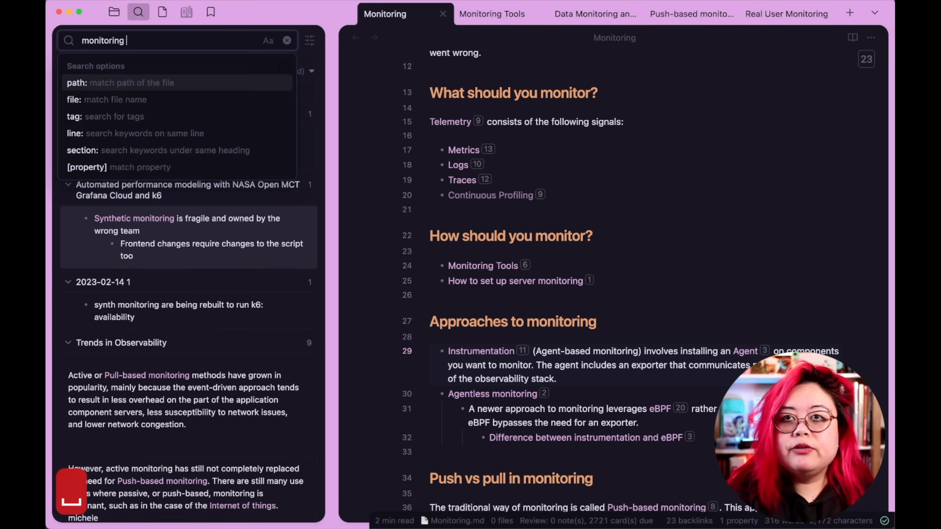
Narrow the search to the readwise/Articles folder with a path:(readwise/Articles) filter, then collapse the first matching result.
type("path:(")
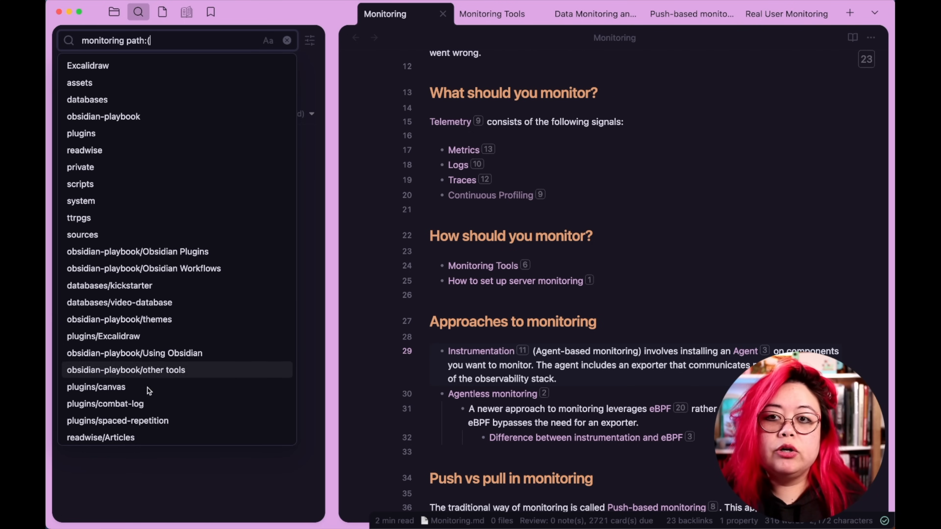
left_click(130, 442)
key("BackSpace")
type(")")
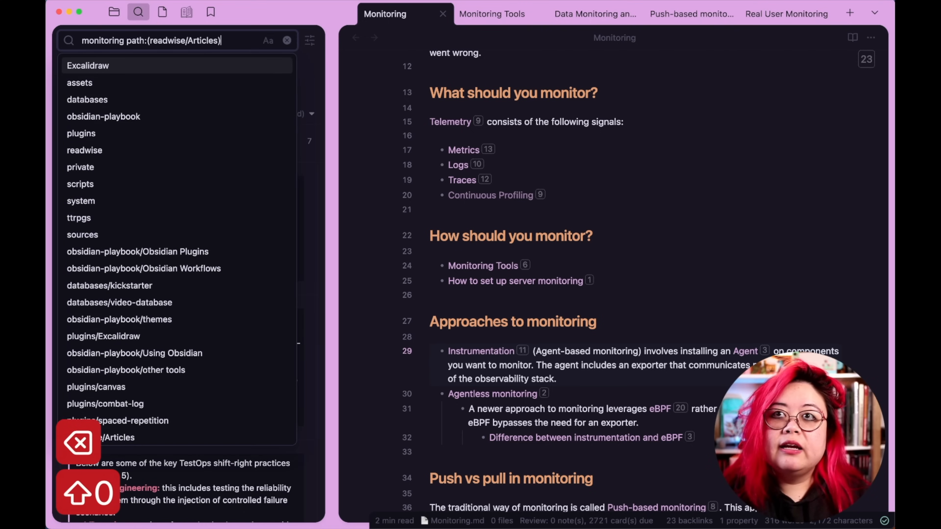
left_click(310, 62)
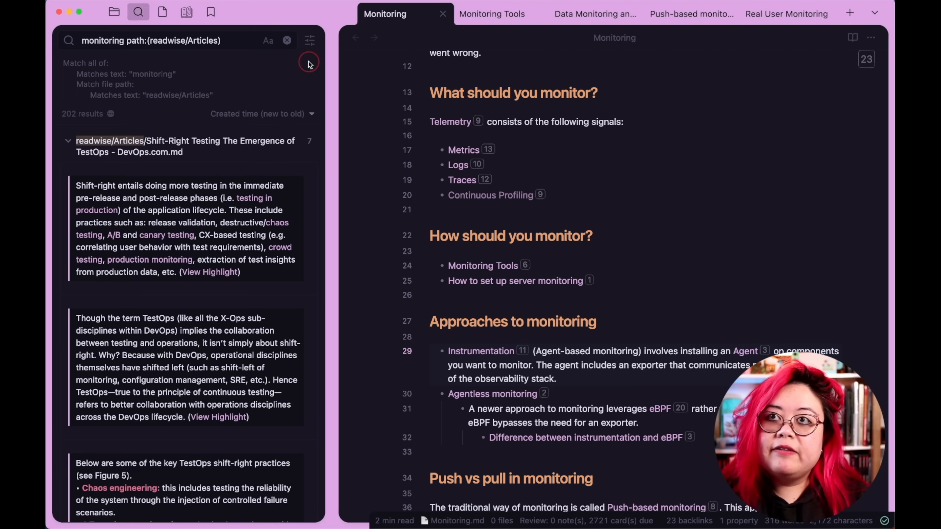
left_click(68, 142)
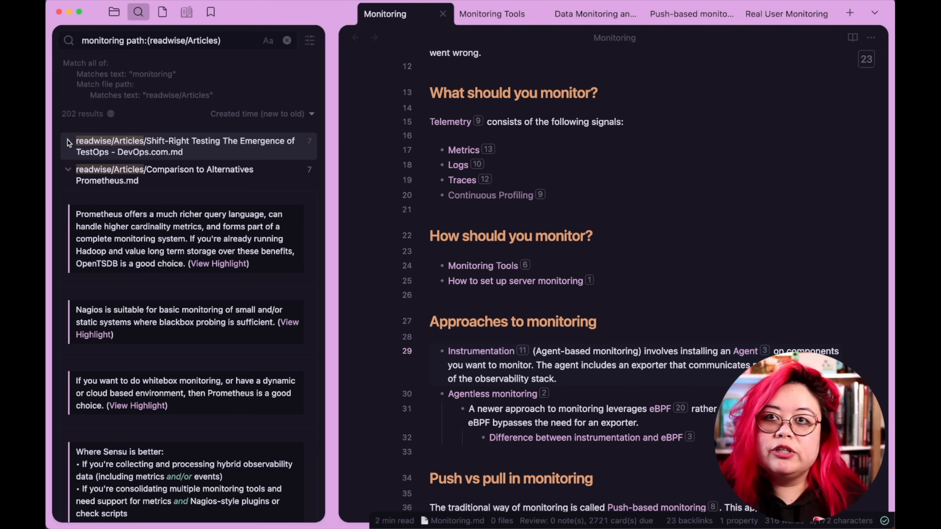
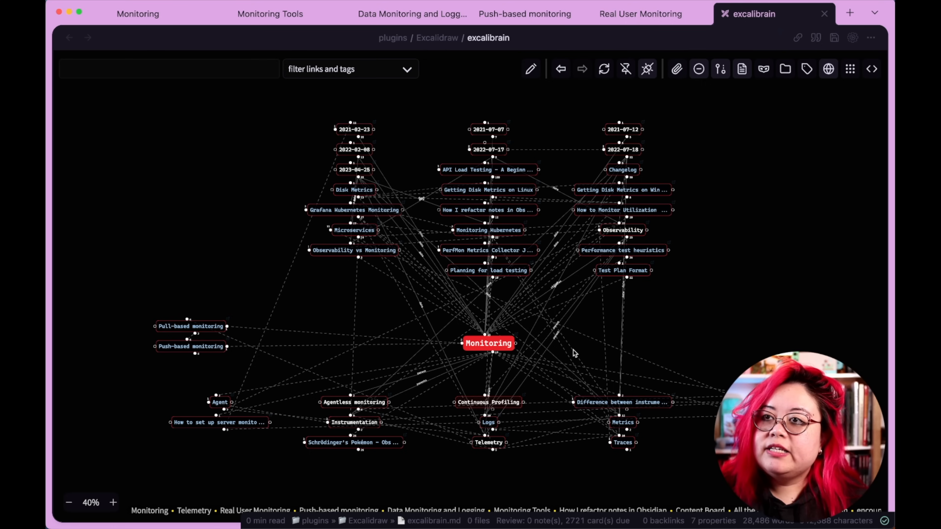
Zoom and pan around the Monitoring node's graph in ExcaliBrain to examine its linked notes.
scroll(574, 350, "up", 1)
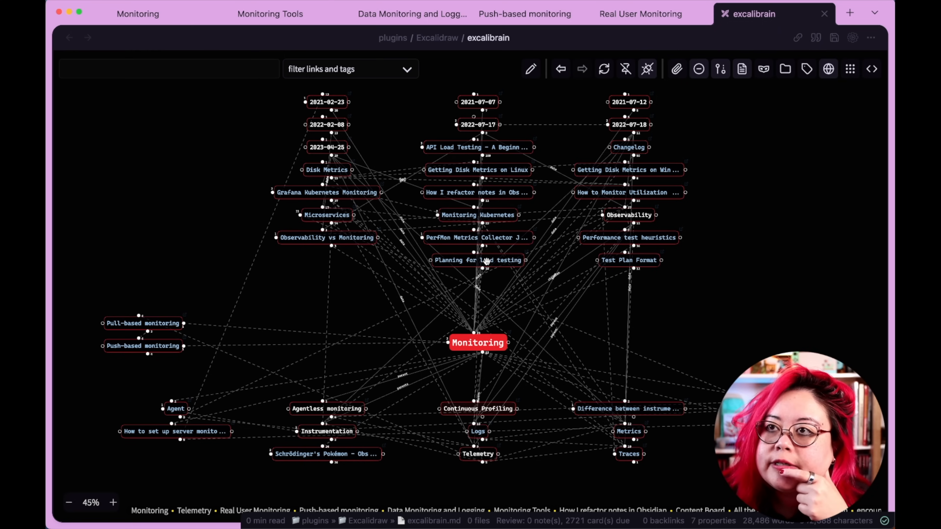
scroll(429, 385, "down", 3)
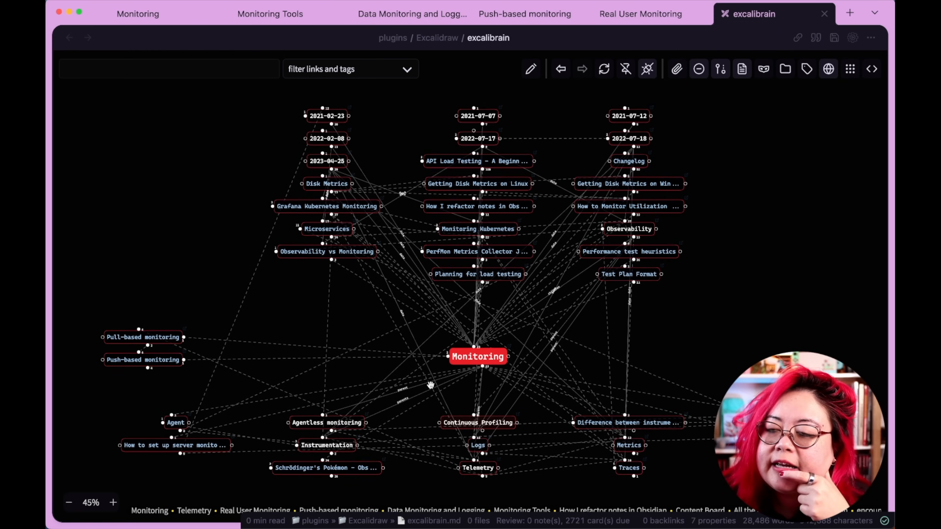
scroll(403, 371, "up", 5)
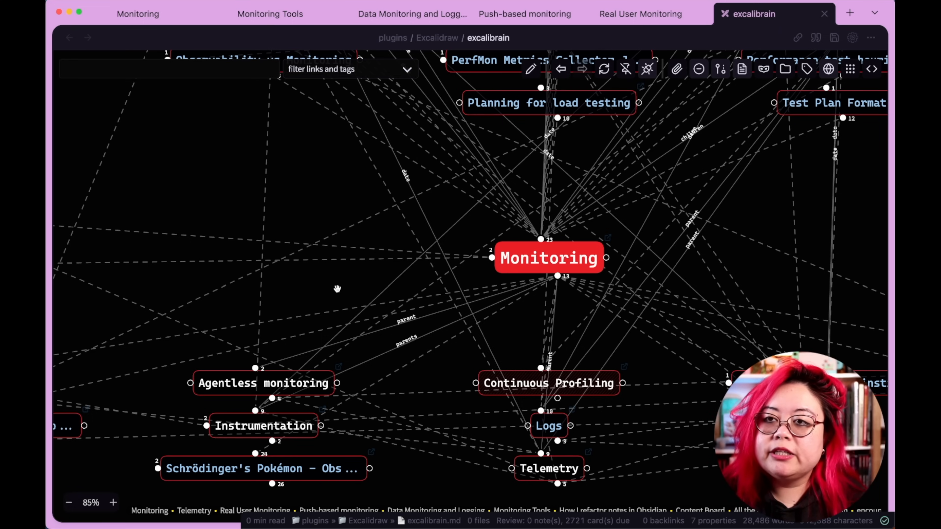
scroll(348, 284, "down", 1)
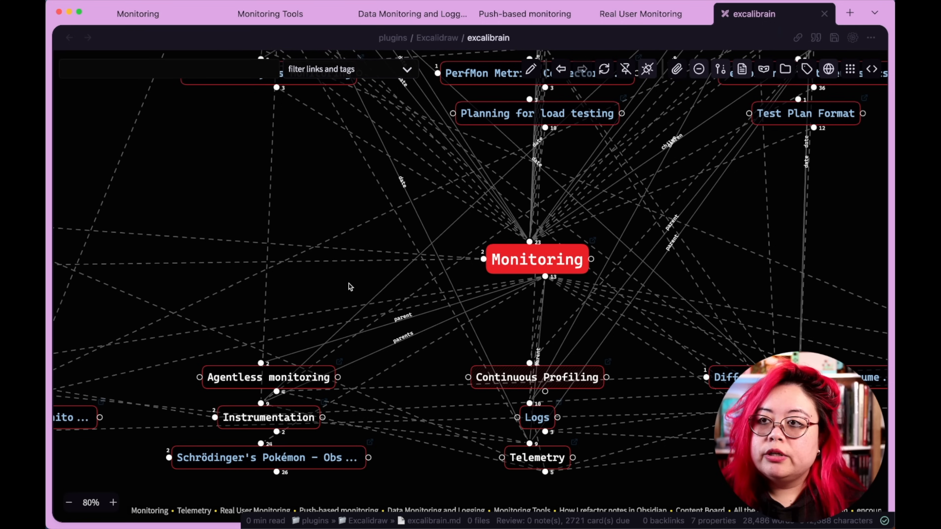
scroll(349, 284, "down", 3)
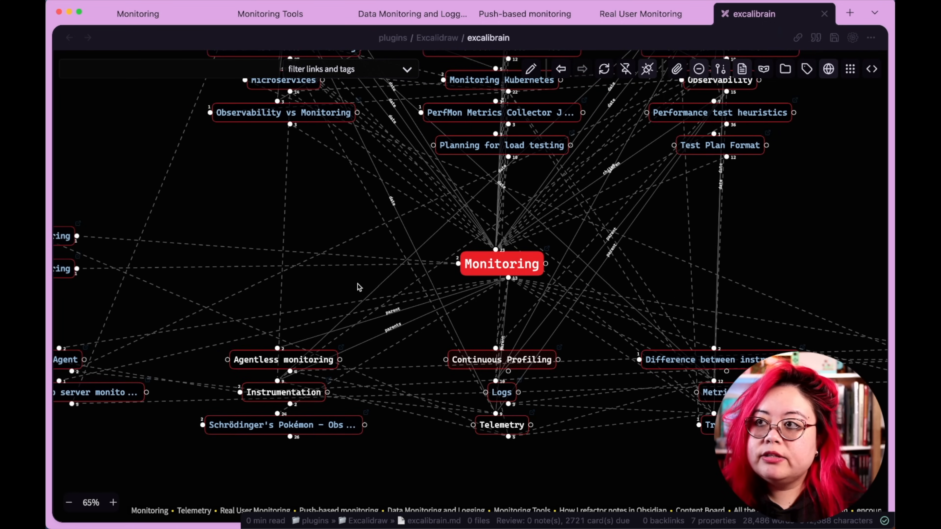
left_click_drag(296, 289, 341, 337)
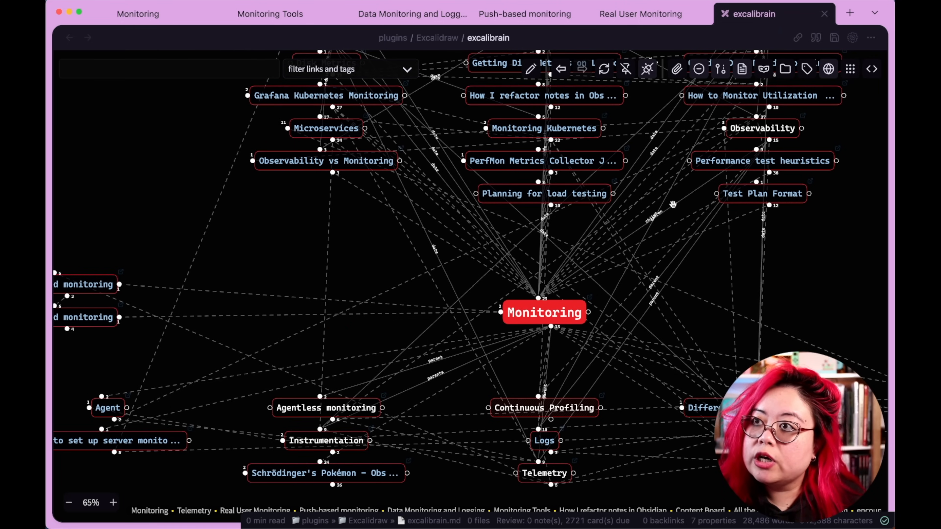
scroll(658, 213, "up", 2)
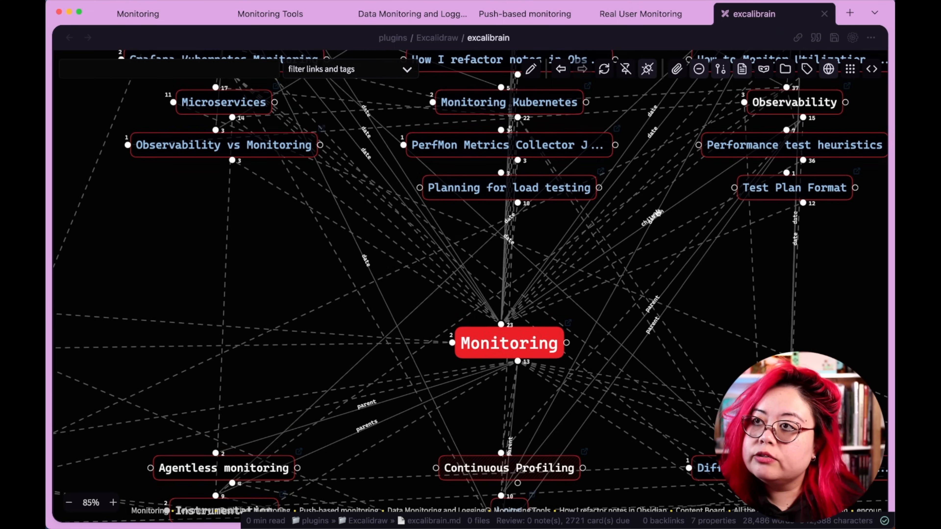
Open the Performance test heuristics node in the ExcaliBrain graph and look over its connections.
left_click(752, 147)
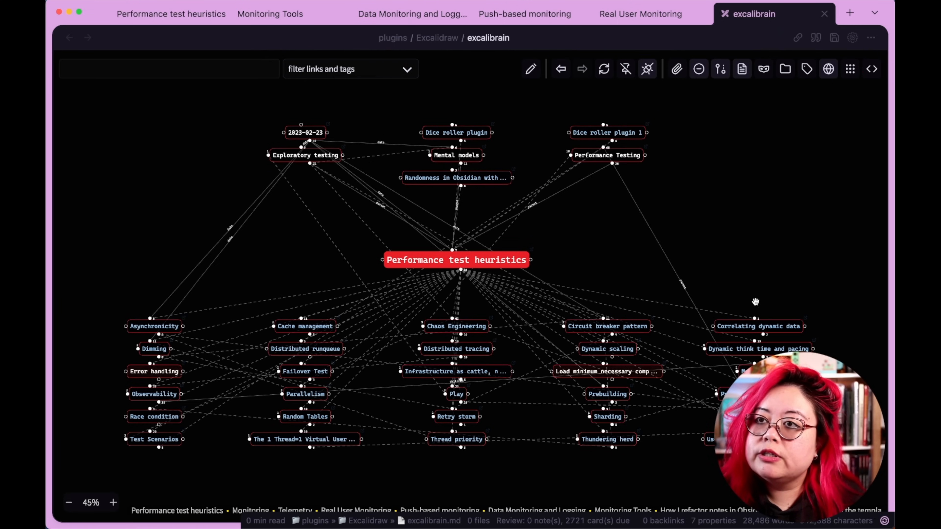
left_click_drag(767, 298, 756, 330)
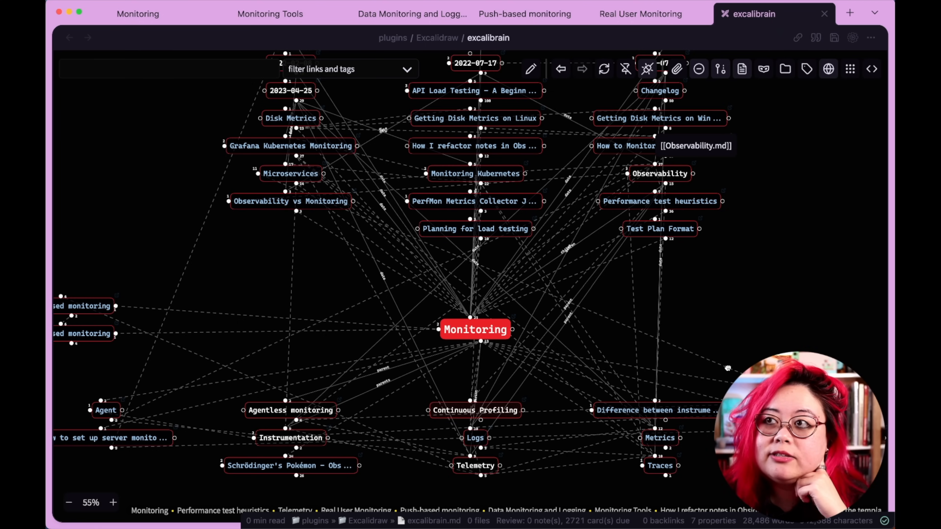
Open the Observability node in the graph and zoom around its linked notes.
left_click(656, 184)
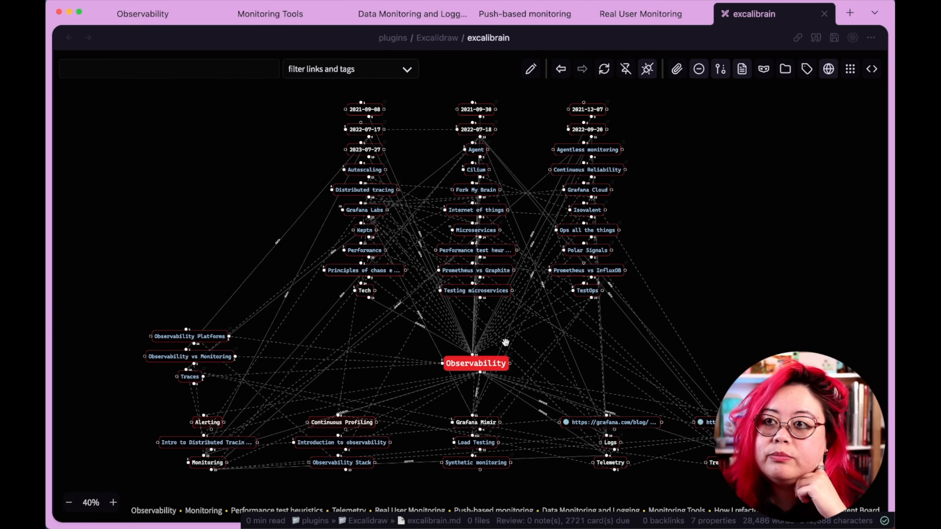
scroll(586, 367, "up", 1)
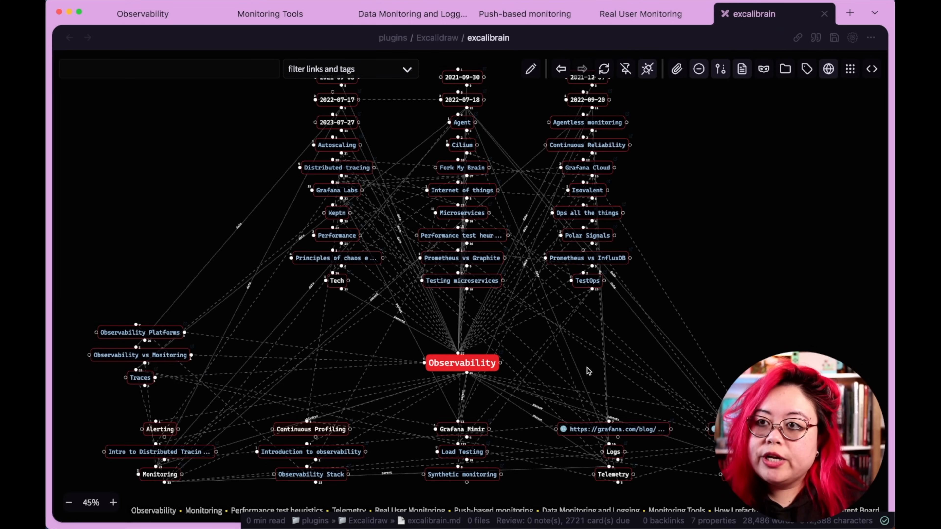
scroll(588, 368, "up", 1)
left_click_drag(738, 305, 777, 286)
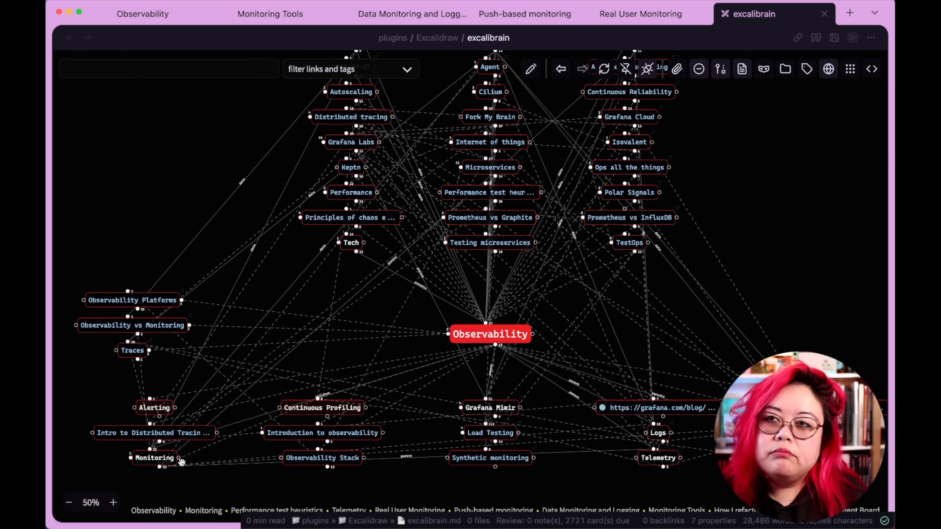
Navigate back to the Monitoring node in the graph and pan across it.
left_click(162, 458)
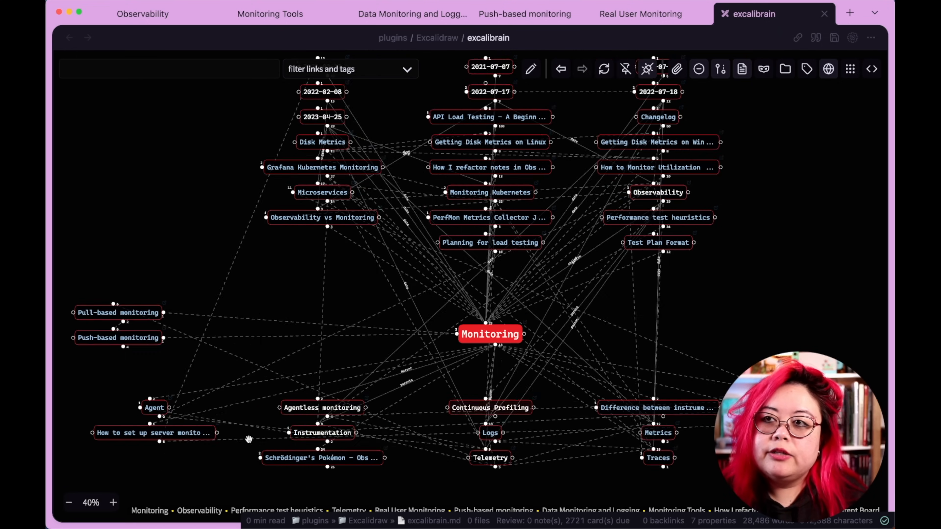
scroll(428, 443, "up", 3)
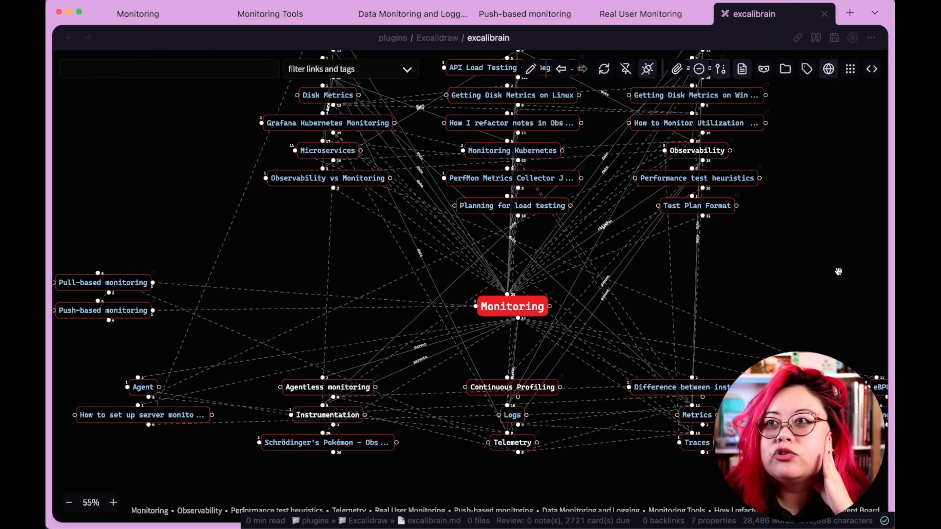
left_click_drag(818, 210, 789, 237)
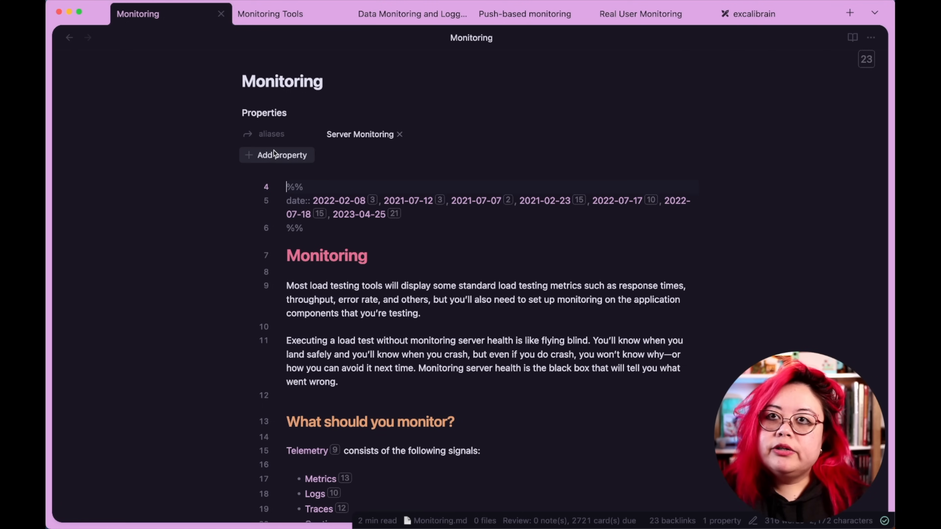
Add a new parents property to the Monitoring note's properties.
left_click(280, 155)
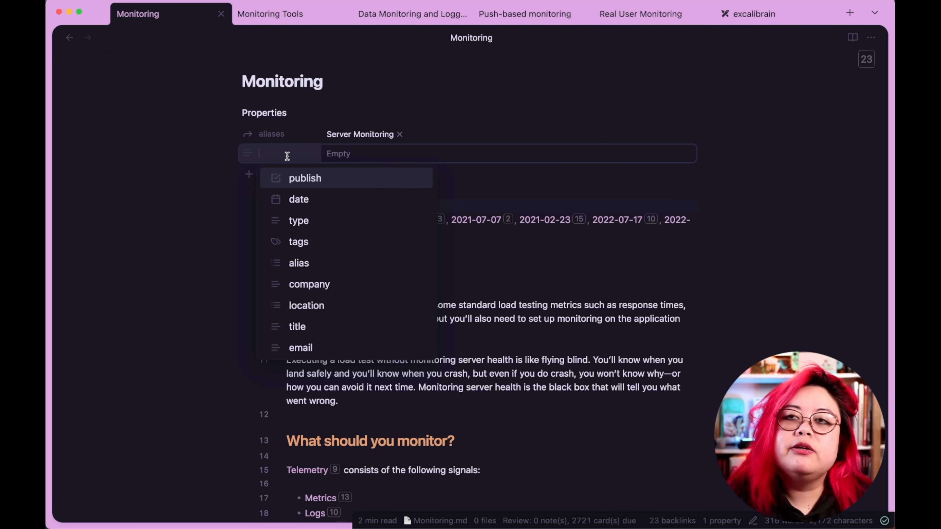
type("parent")
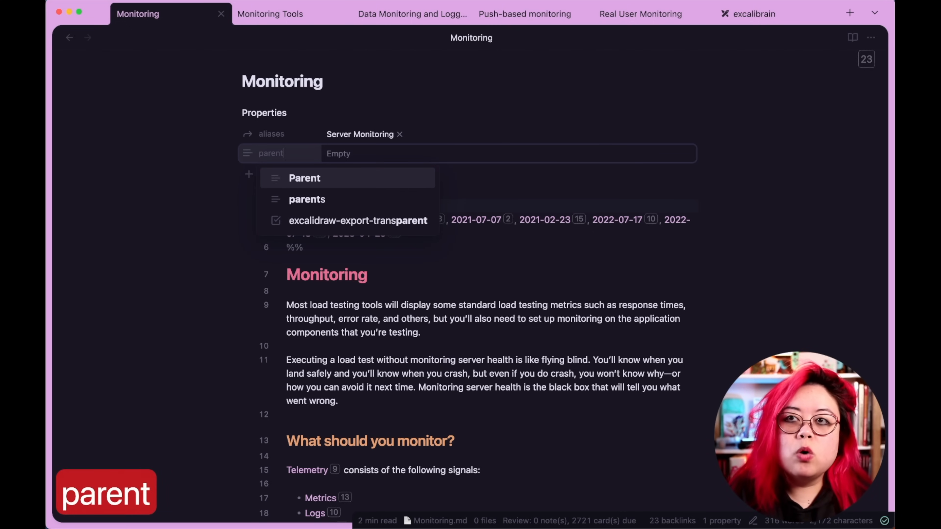
key("Down")
key("Return")
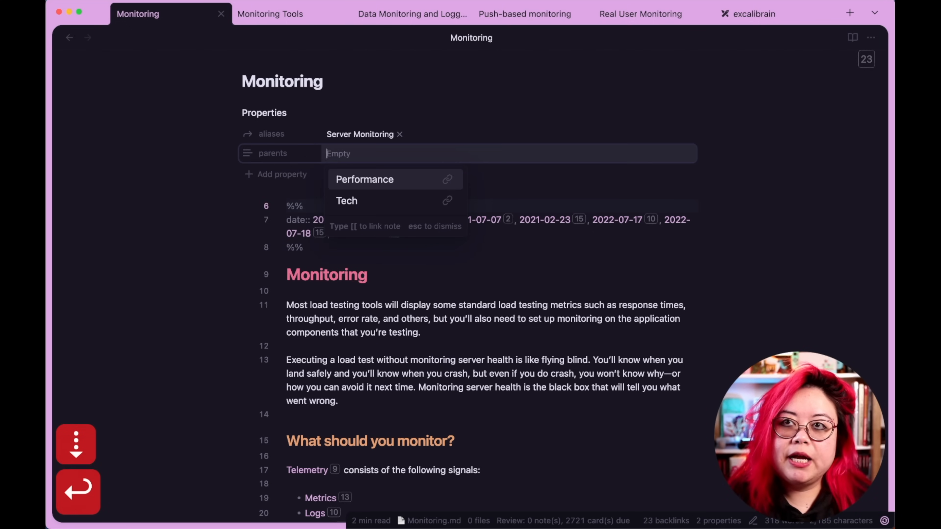
Set the parents property to a link to the Observability note.
type("[[")
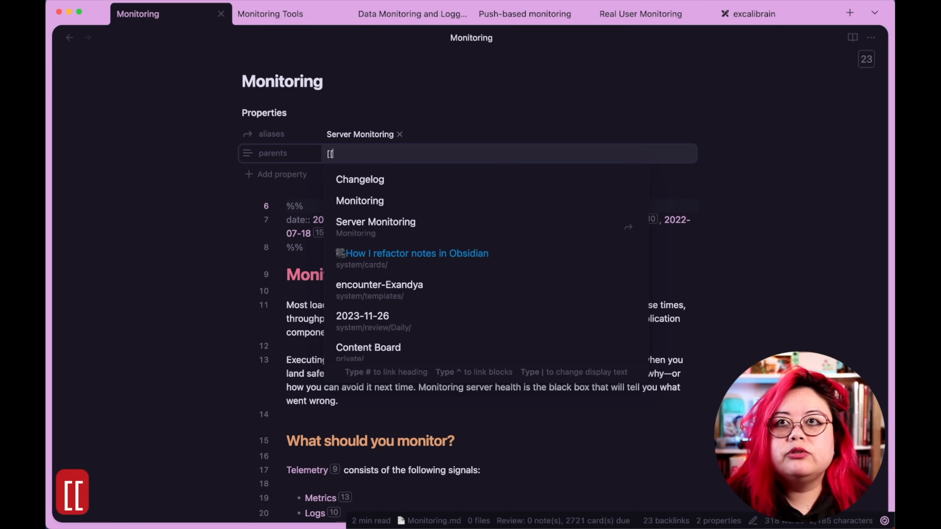
type("obdsre")
key("BackSpace")
key("BackSpace")
key("BackSpace")
key("BackSpace")
type("serva")
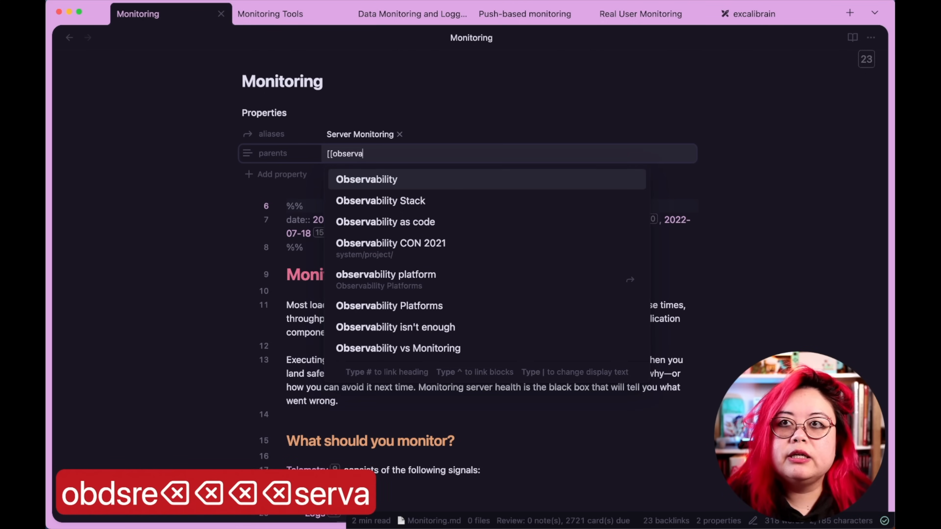
key("Return")
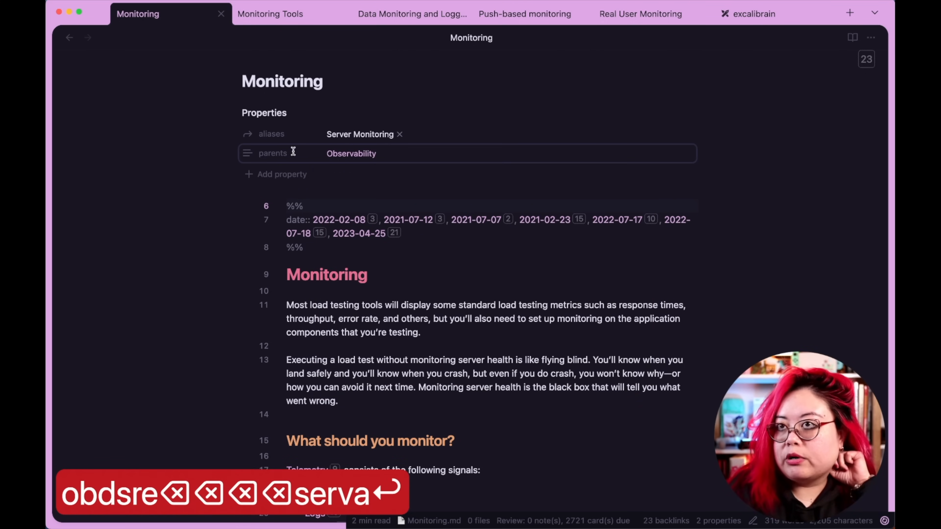
left_click(478, 155)
left_click(478, 154)
type("[[p")
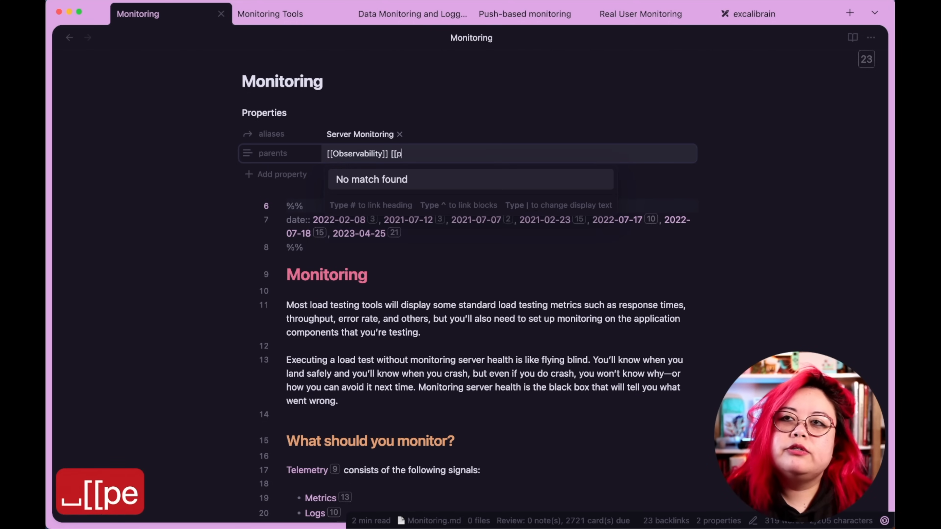
type("erformance")
key("alt+BackSpace")
key("BackSpace")
key("BackSpace")
key("BackSpace")
key("Return")
Change the parents property type to List.
left_click(248, 153)
mouse_move(280, 160)
left_click(343, 171)
left_click(352, 182)
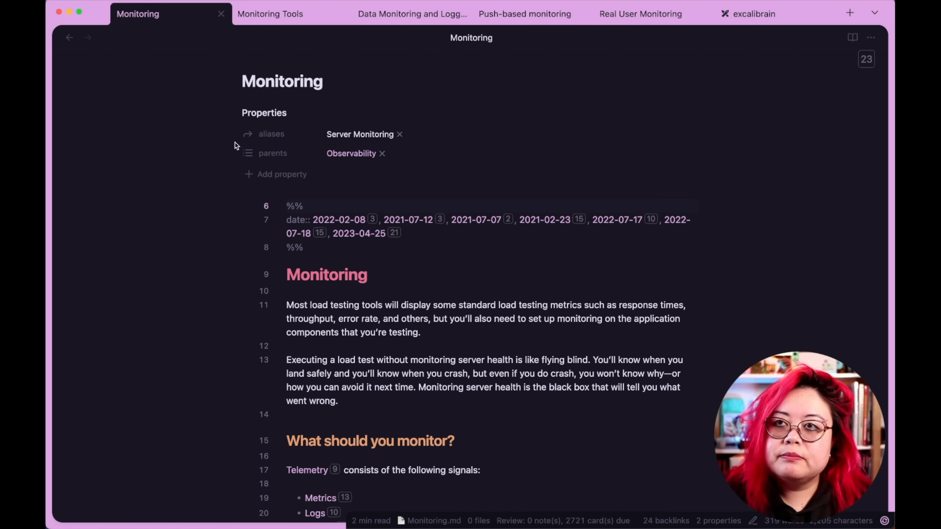
Add Performance as a second entry in the parents list.
left_click(422, 153)
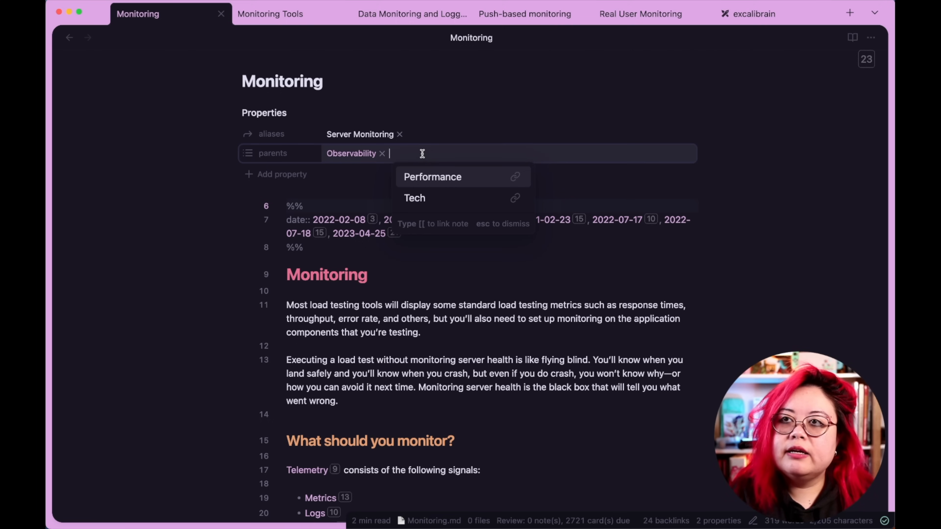
left_click(446, 179)
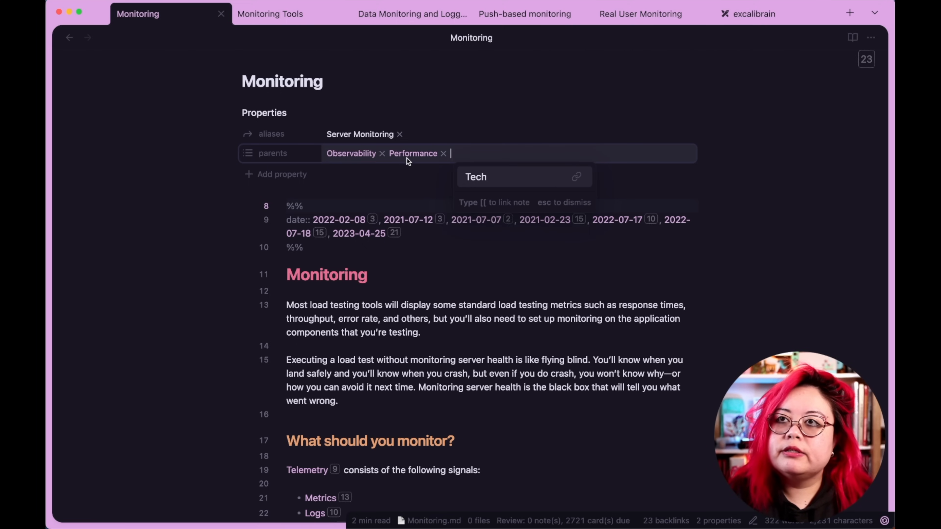
Add a children property linking to the Instrumentation note.
left_click(251, 174)
type("child")
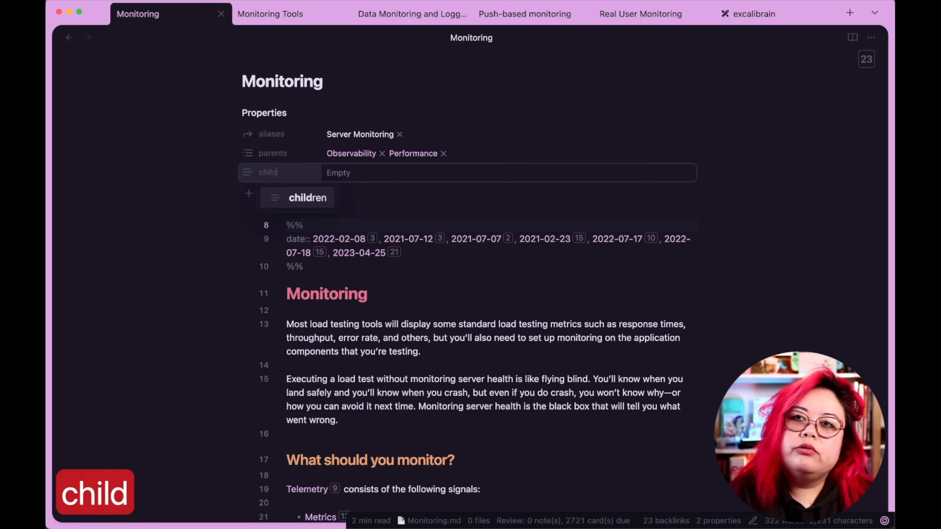
key("Return")
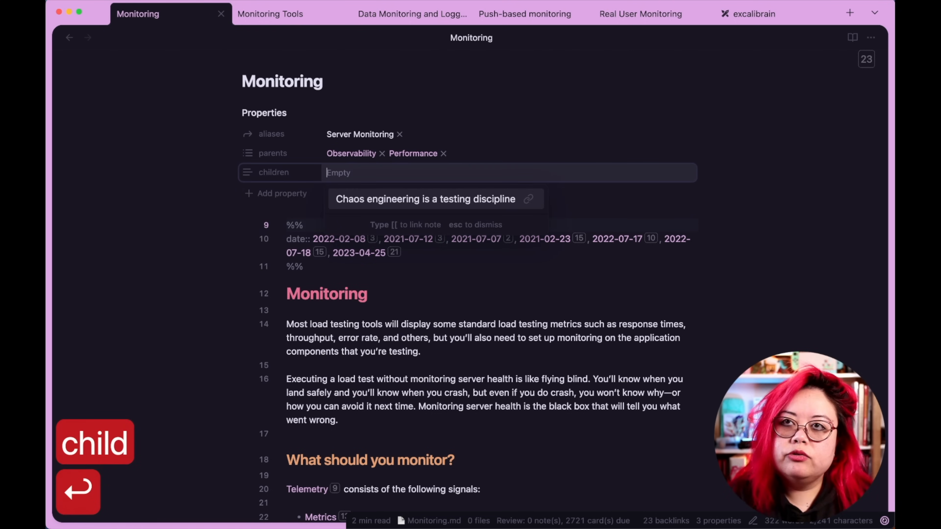
type("[[O")
key("BackSpace")
type("I")
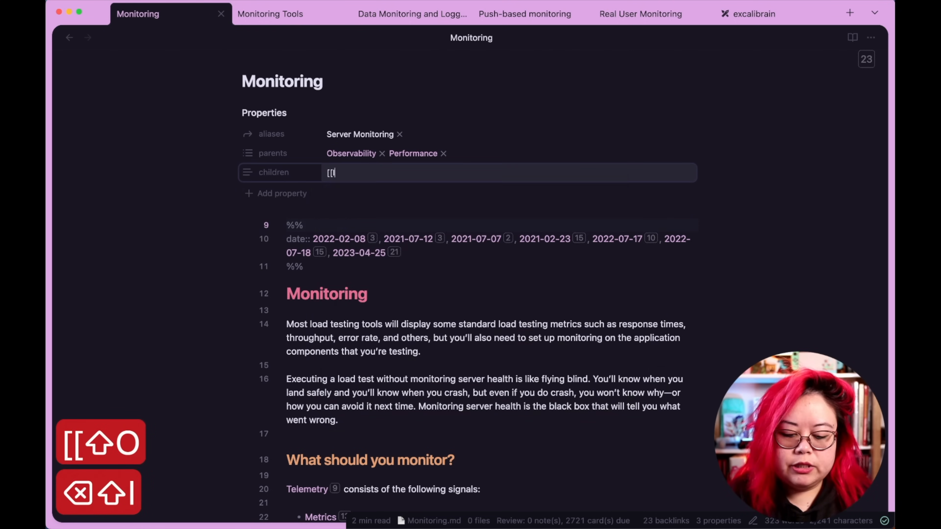
type("nstrument")
key("Return")
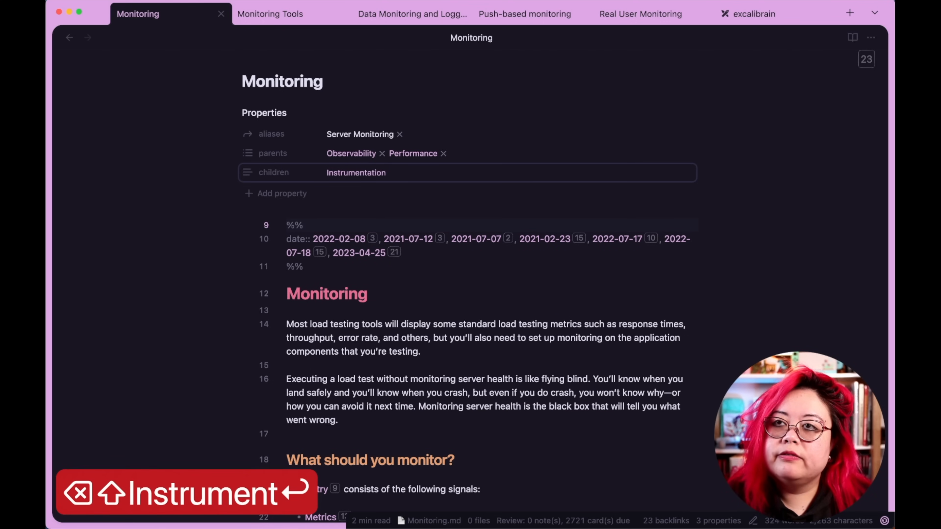
Change the children property type to List.
left_click(246, 172)
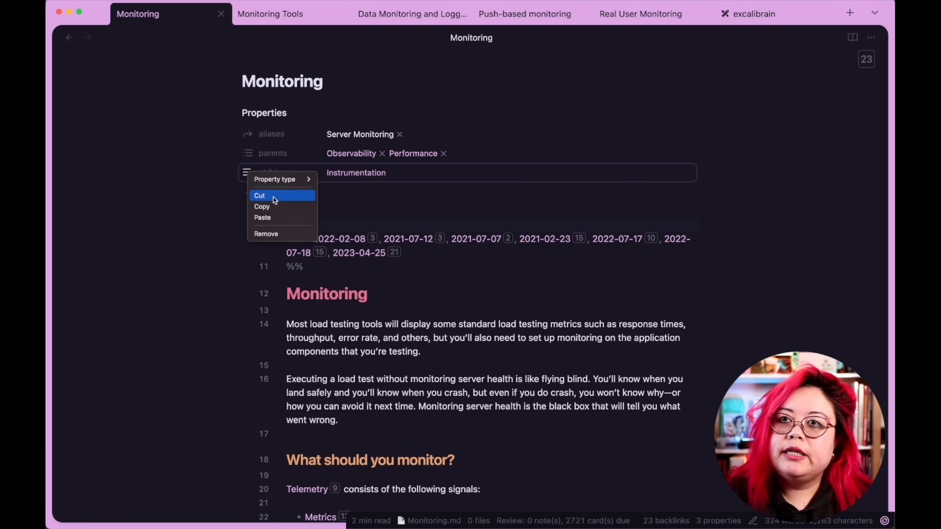
mouse_move(282, 182)
left_click(361, 190)
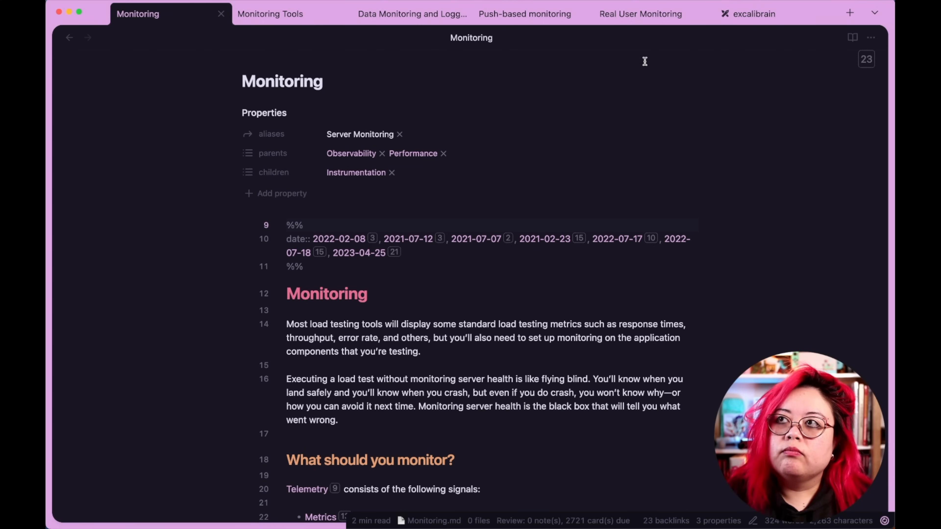
Check the updated Monitoring graph in the excalibrain tab, then return to the Monitoring note.
left_click(749, 12)
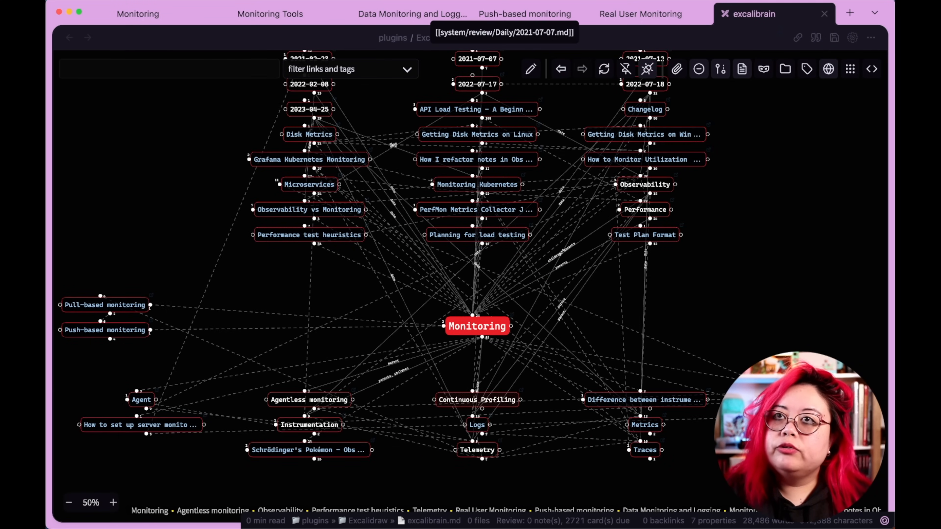
left_click(171, 15)
Add a Monitoring Tools link to the children list.
left_click(410, 109)
type("[[monitoring too")
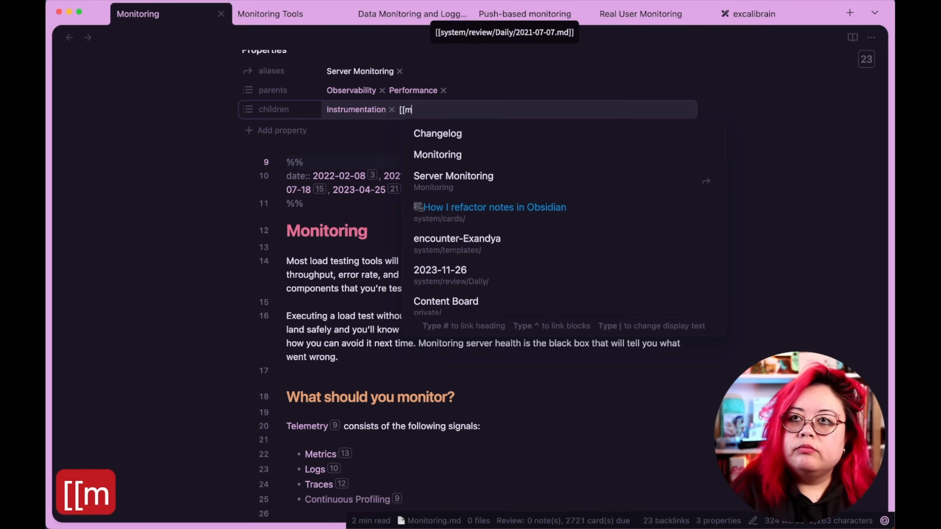
key("Return")
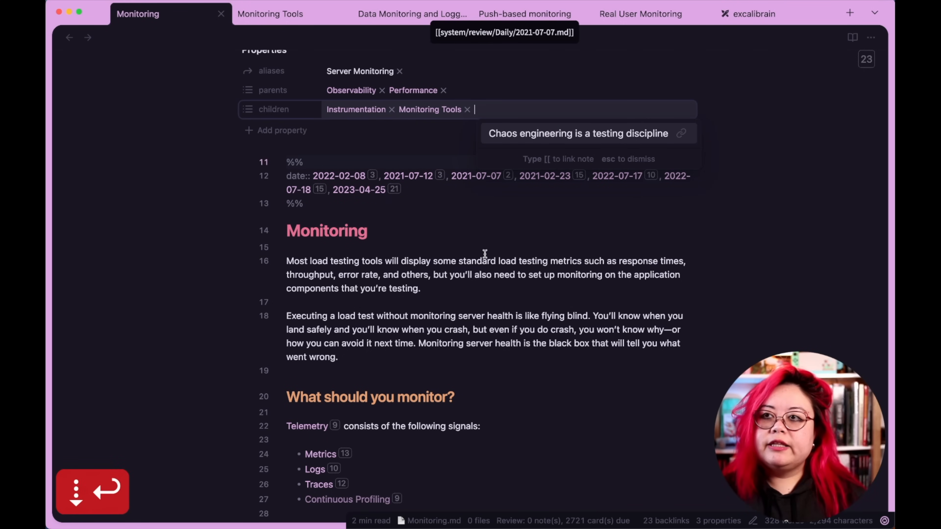
left_click(477, 224)
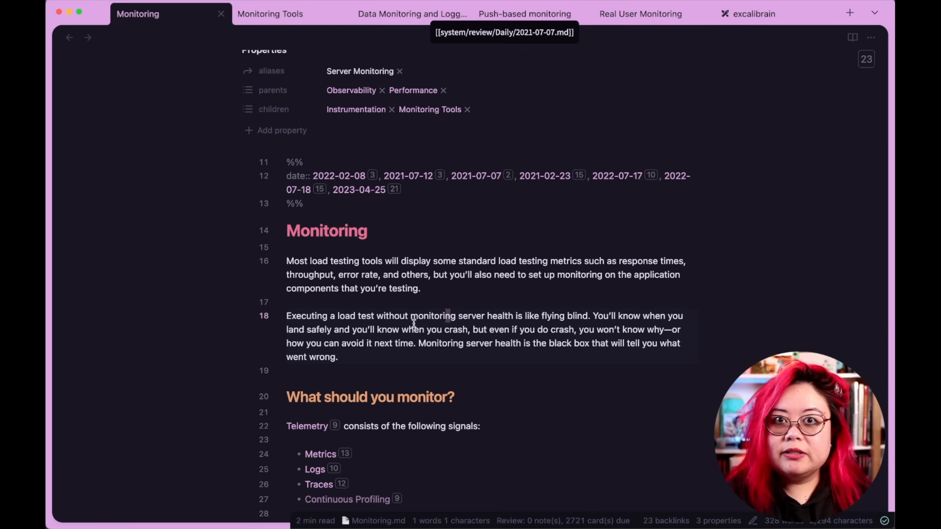
Open the outline pane and add a level-2 heading "Why should you monitor?" above the paragraph about flying blind.
key("shift+super+o")
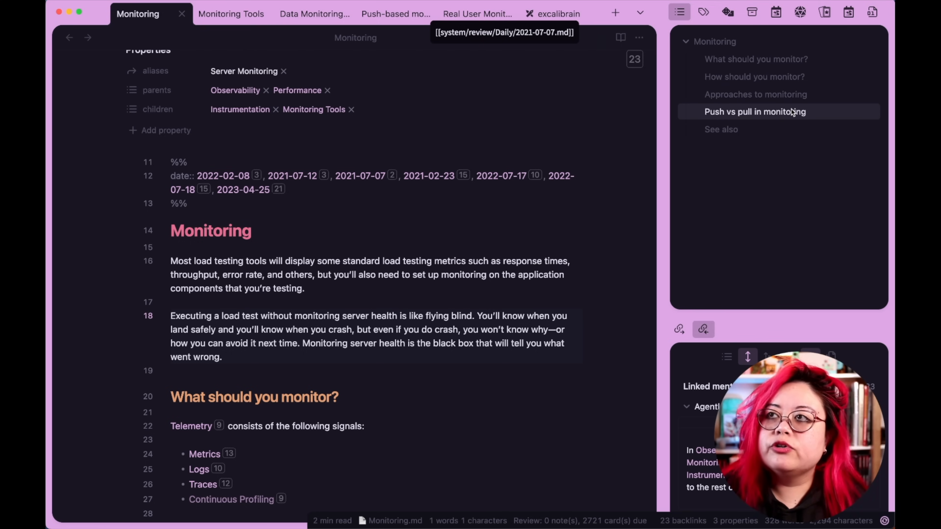
scroll(535, 227, "down", 2)
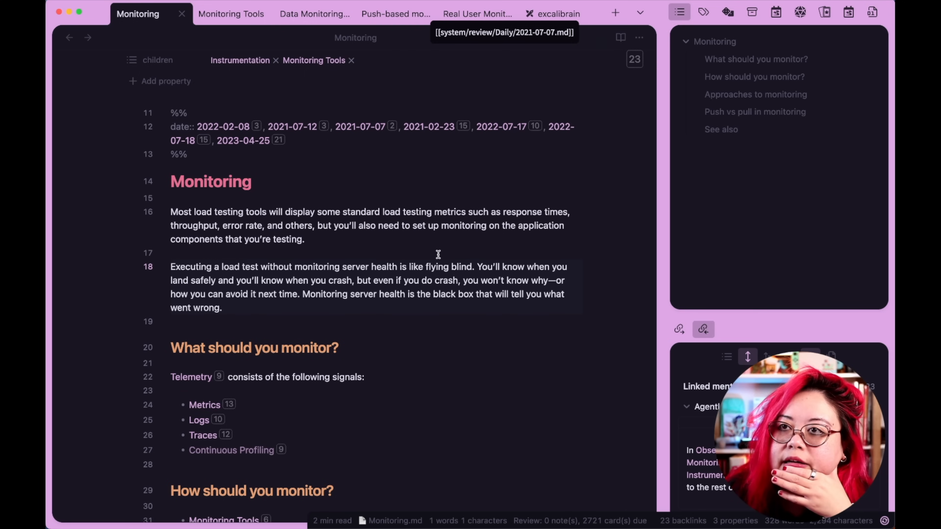
left_click(443, 241)
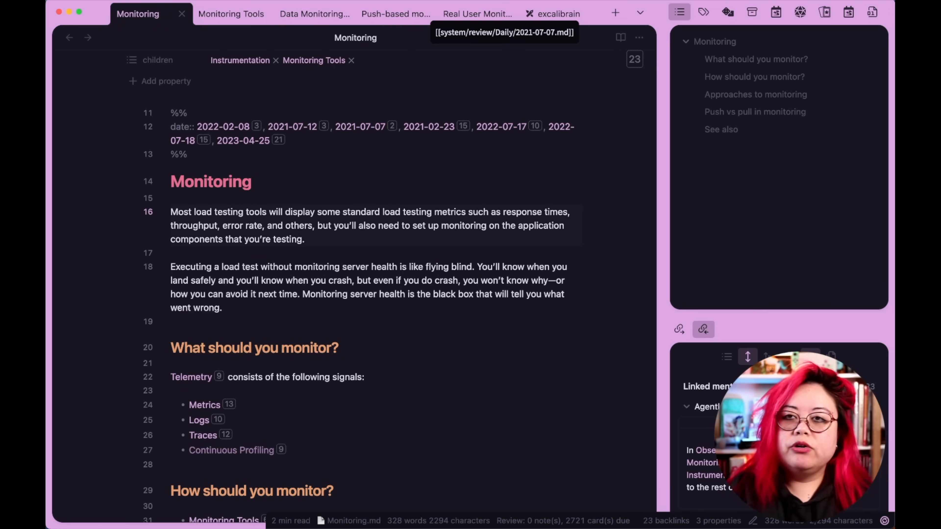
key("Return")
key("Return")
type("@@")
key("BackSpace")
key("BackSpace")
type("## Why sh")
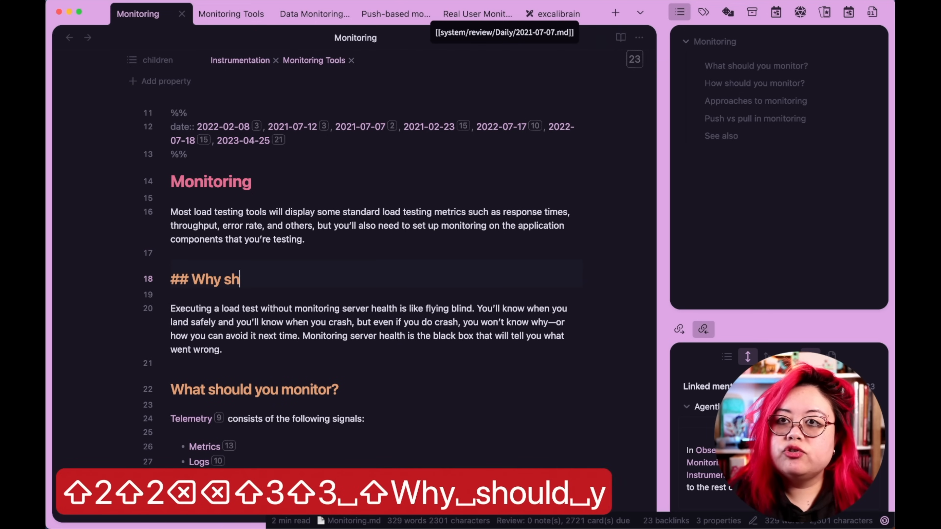
type("ould you monitor?")
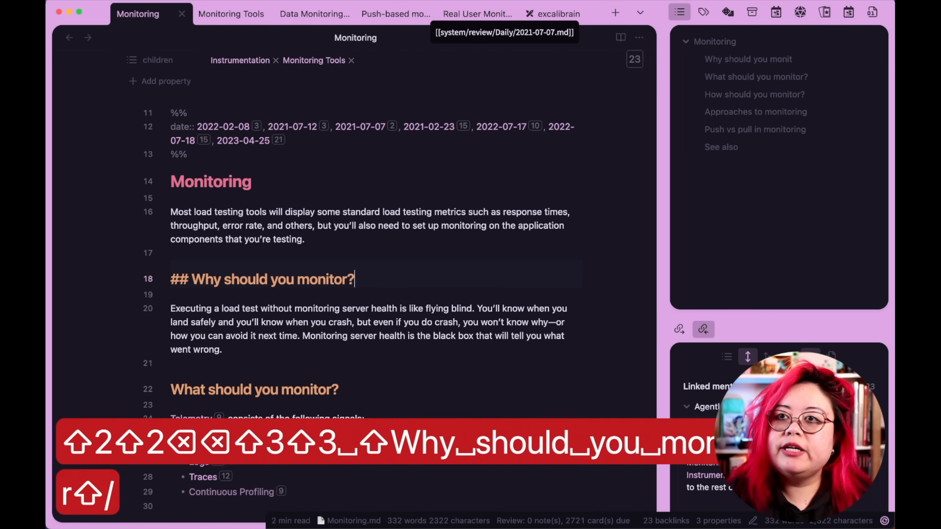
Scroll through the Monitoring note to review its section headings.
left_click(399, 375)
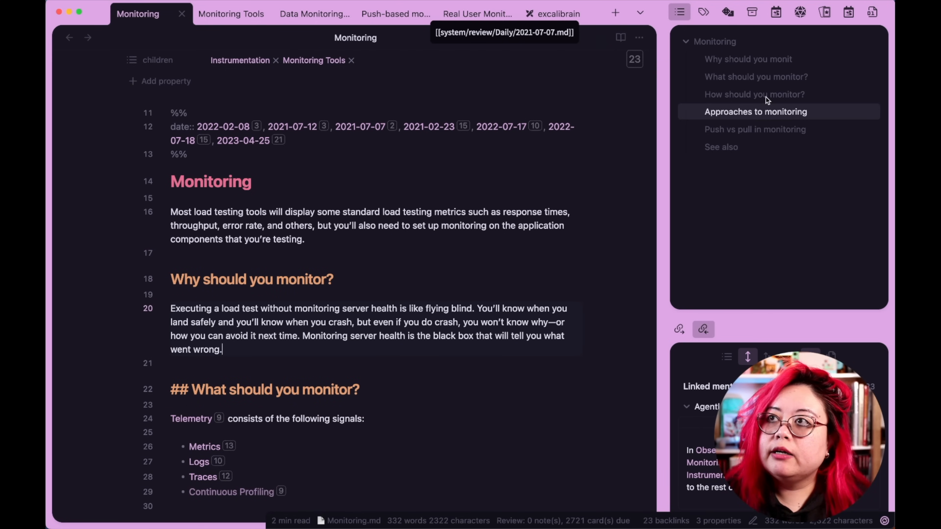
scroll(435, 328, "down", 5)
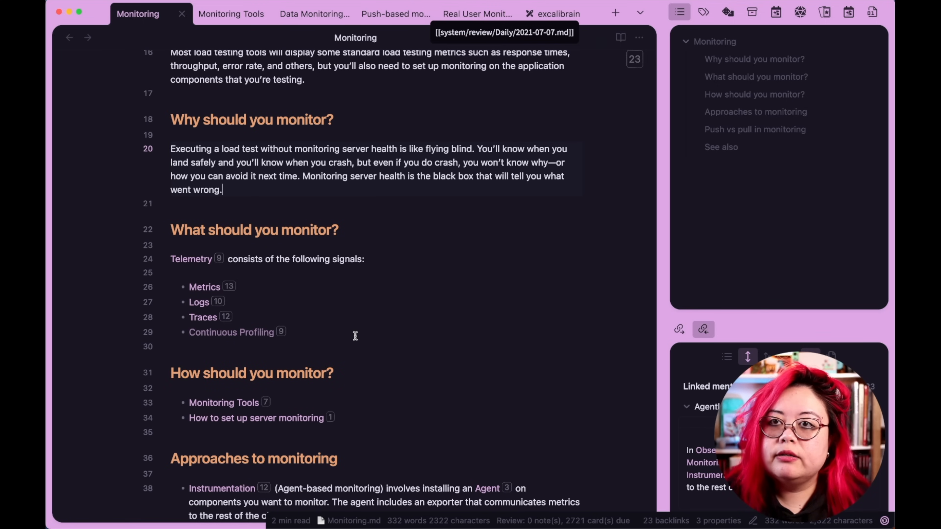
scroll(342, 260, "down", 3)
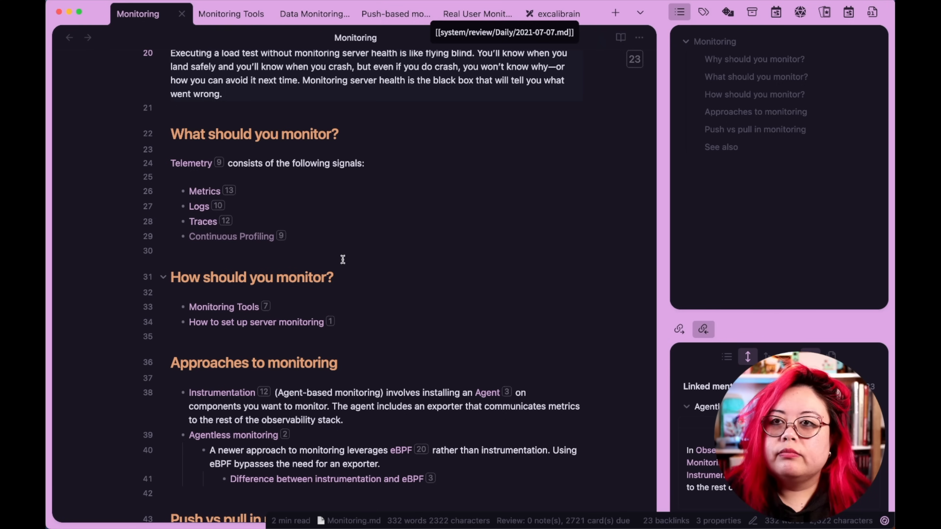
left_click(358, 370)
scroll(452, 337, "down", 4)
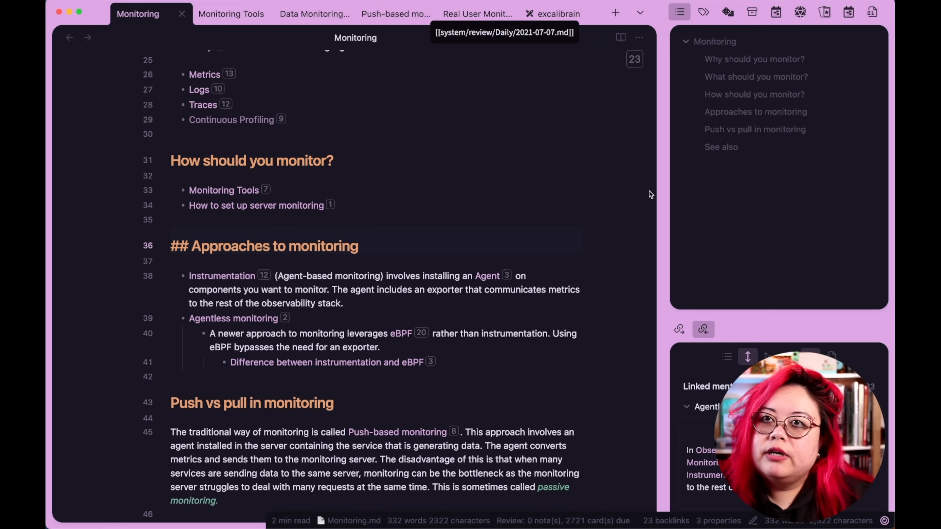
scroll(482, 251, "up", 4)
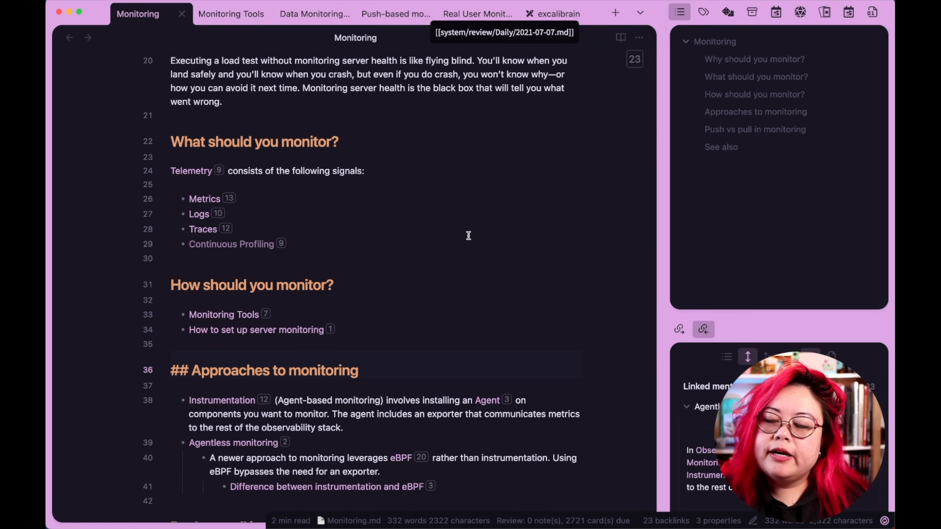
scroll(469, 232, "up", 3)
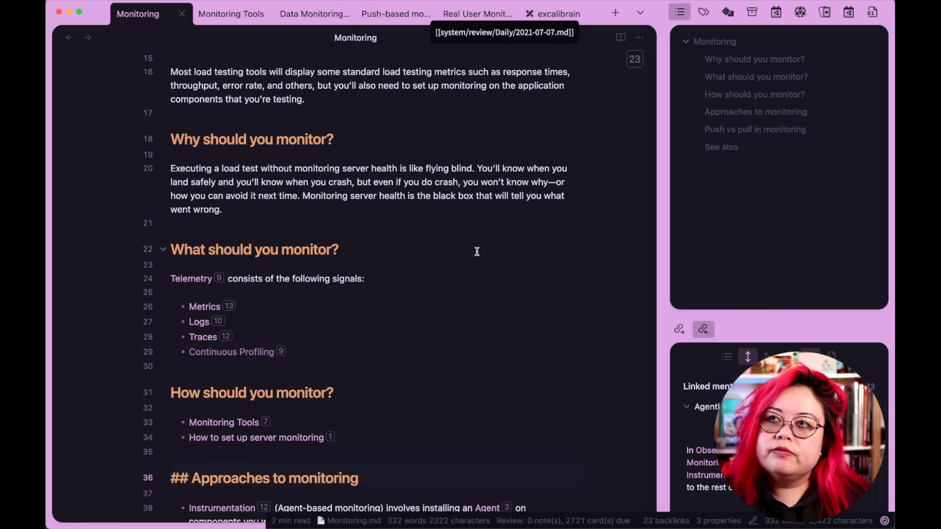
Rename the "What should you monitor?" heading to "Types of monitoring".
left_click(451, 193)
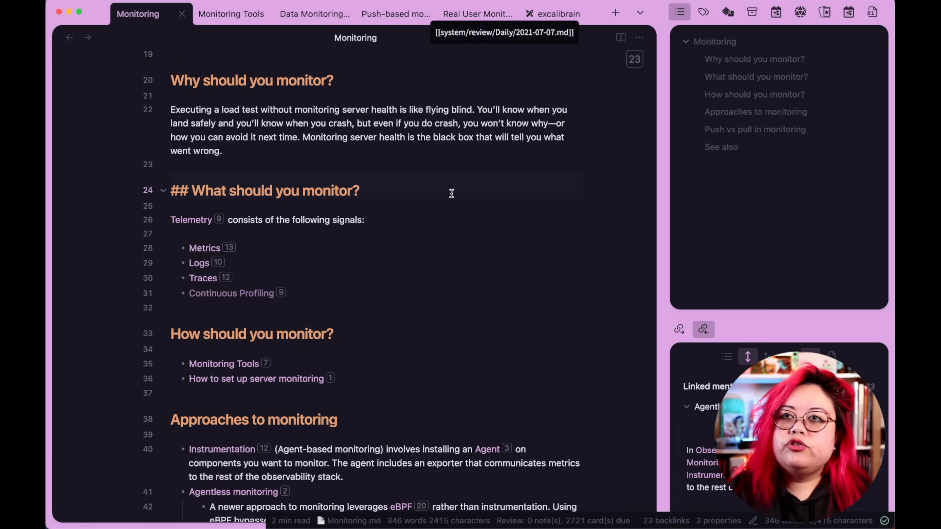
key("shift+super+Left")
key("alt+shift+Right")
key("alt+shift+Right")
key("alt+shift+Right")
key("alt+shift+Left")
key("alt+shift+Left")
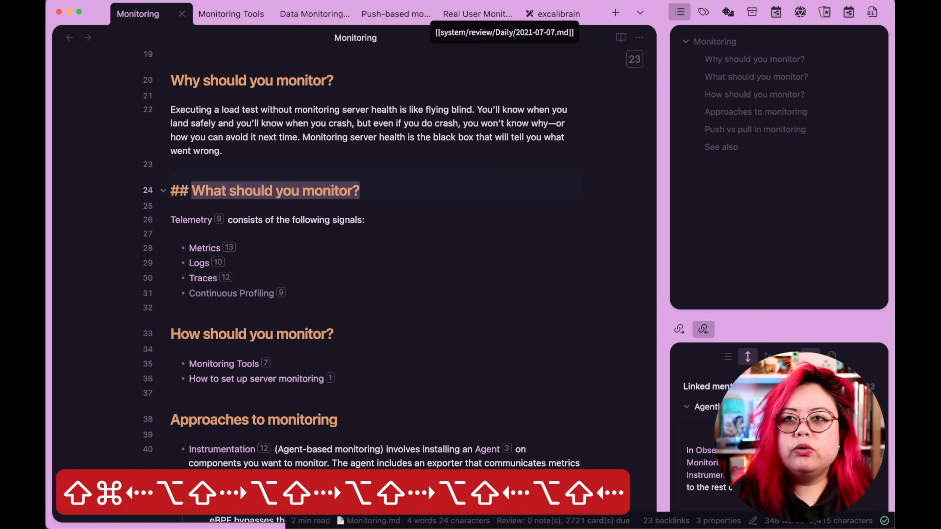
type("Type")
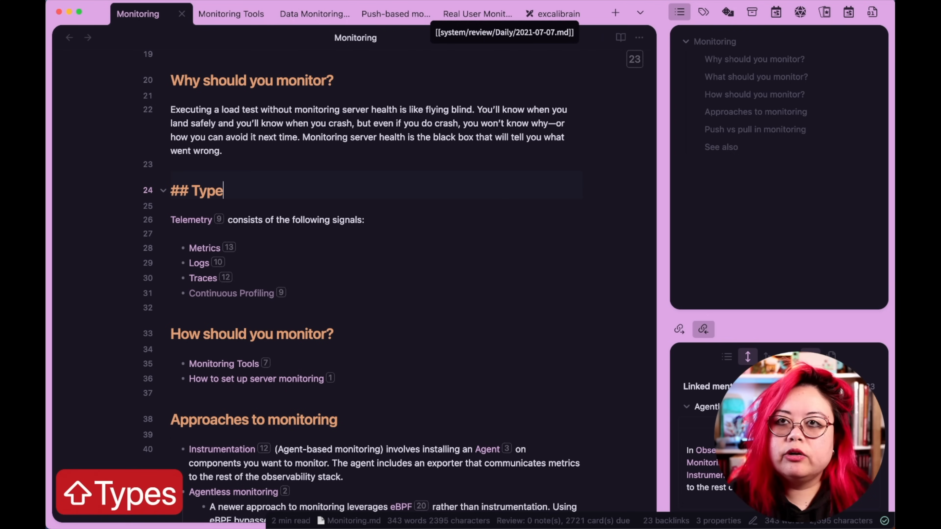
type("s")
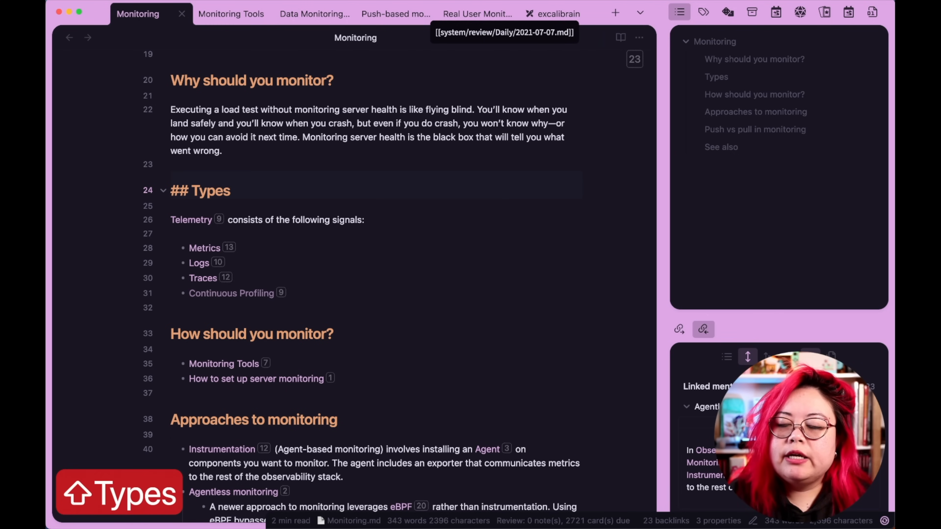
type(" of monitoring")
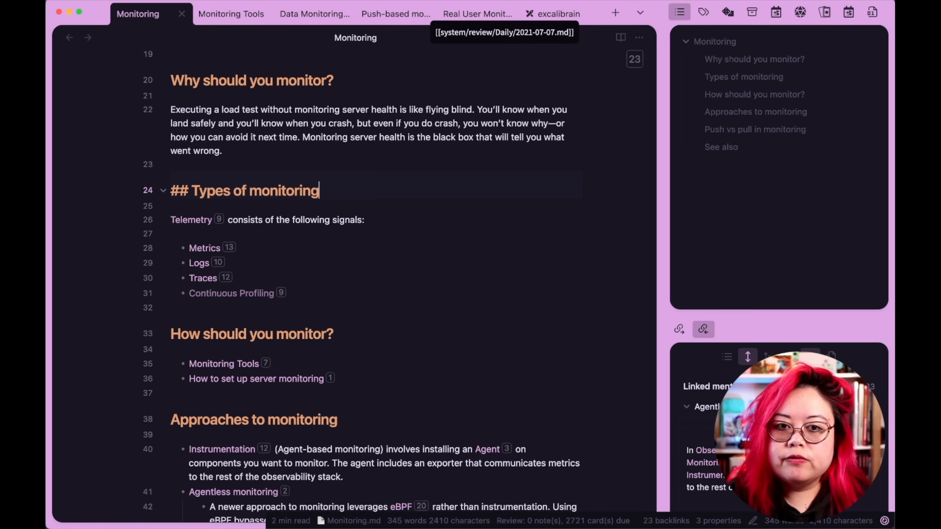
Move the Monitoring Tools and How to set up server monitoring list items to the end of the Approaches to monitoring section.
left_click(471, 322)
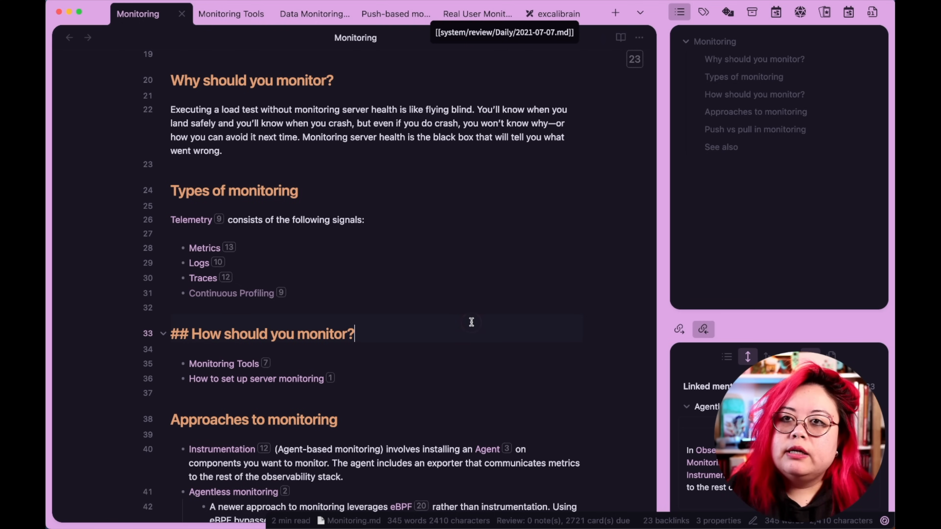
key("Down")
key("Down")
key("Down")
key("Down")
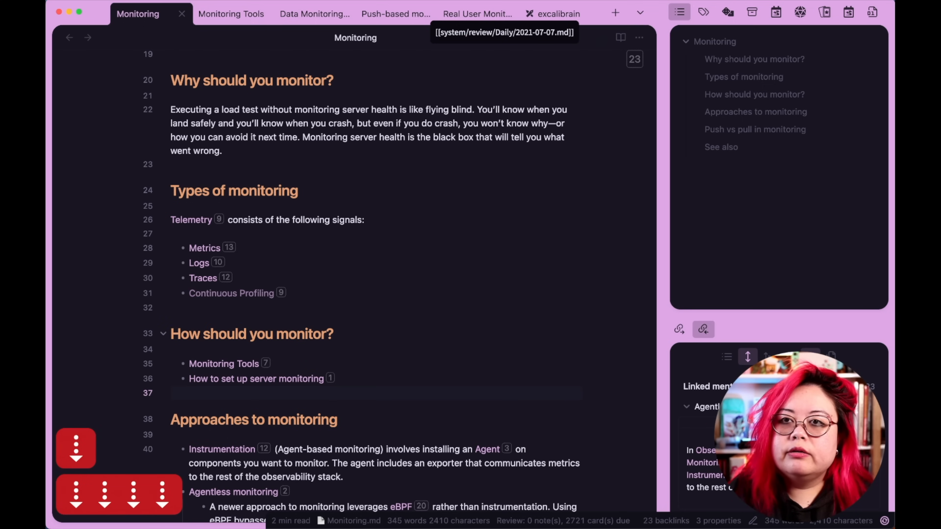
key("shift+Up")
key("shift+Up")
key("shift+Up")
key("super+c")
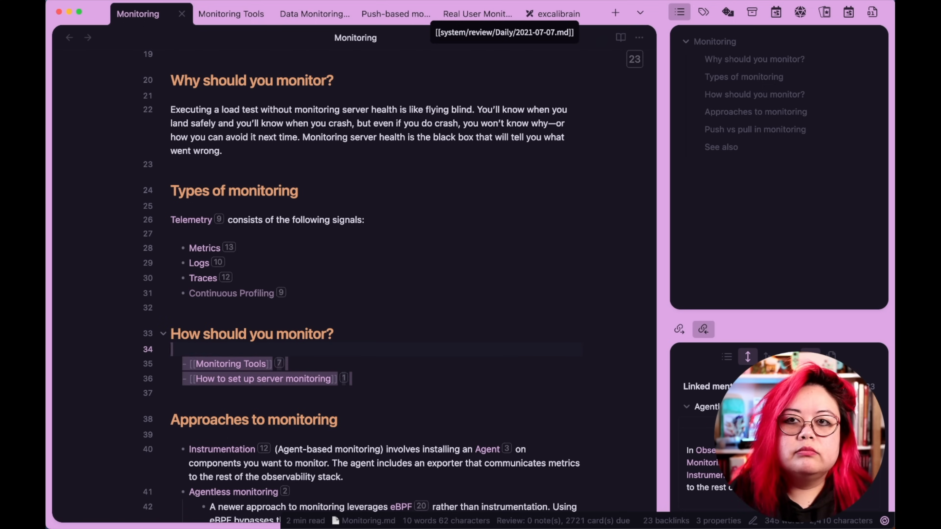
key("BackSpace")
scroll(332, 280, "down", 5)
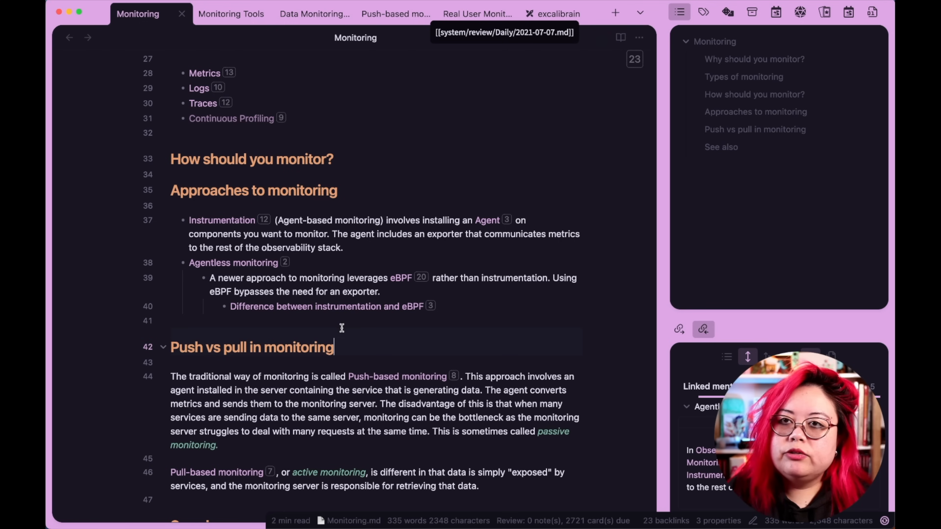
key("Up")
key("Return")
key("super+v")
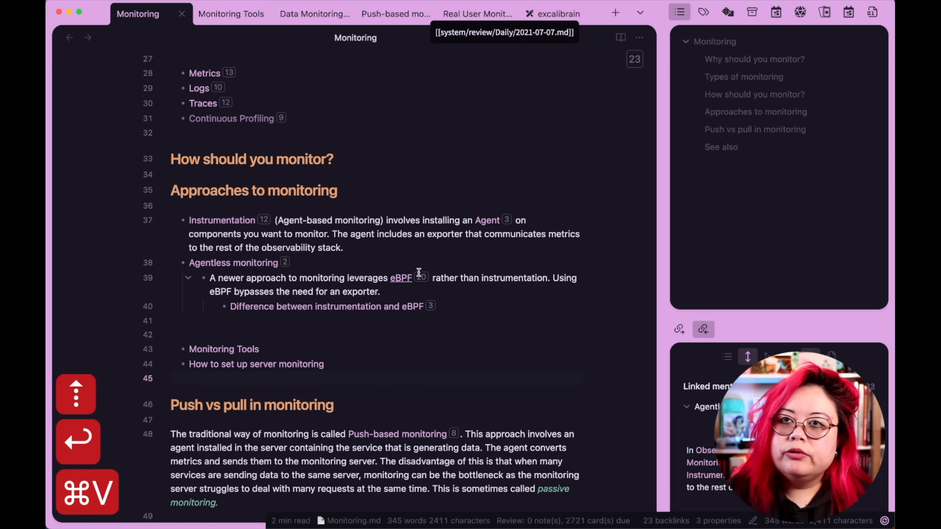
Delete the now empty "How should you monitor?" heading.
scroll(416, 267, "up", 2)
left_click(405, 201)
key("super+BackSpace")
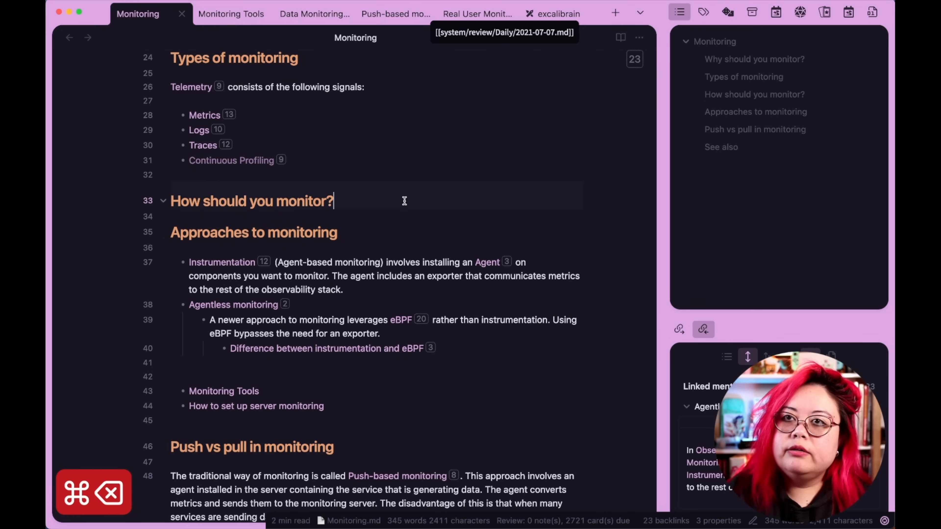
key("super+BackSpace")
key("super+BackSpace")
key("super+BackSpace")
key("super+BackSpace")
key("super+BackSpace")
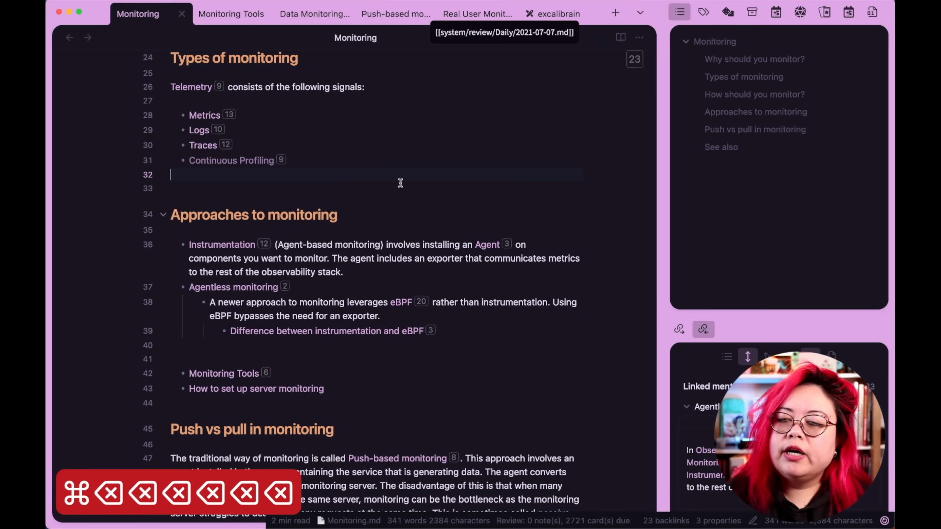
key("super+BackSpace")
Add a level-3 heading "How to expose information to monitor" directly under Approaches to monitoring.
left_click(439, 206)
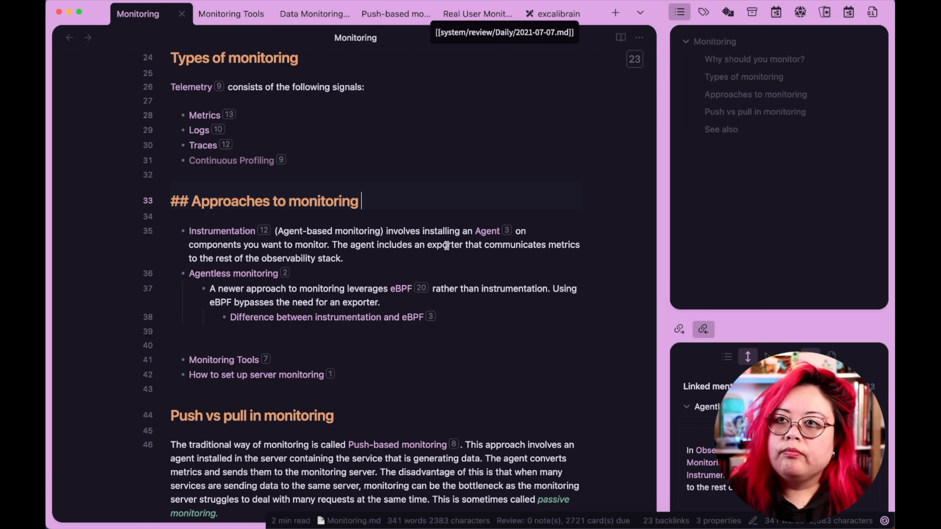
key("Return")
key("Return")
type("### ")
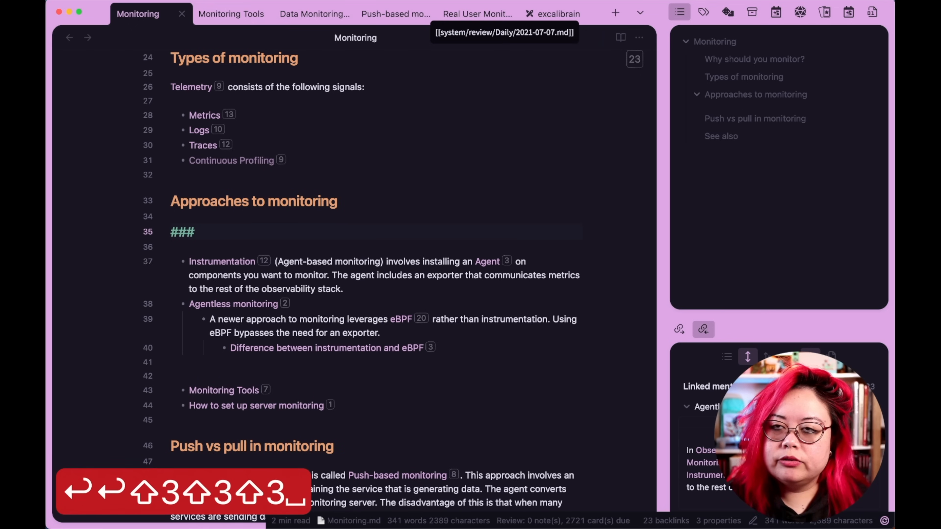
type("How to e")
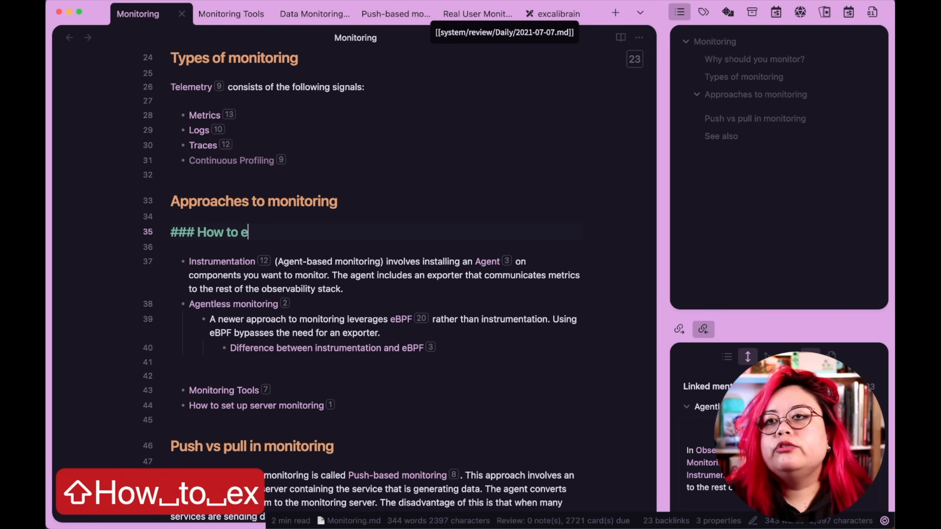
type("xpose information to ")
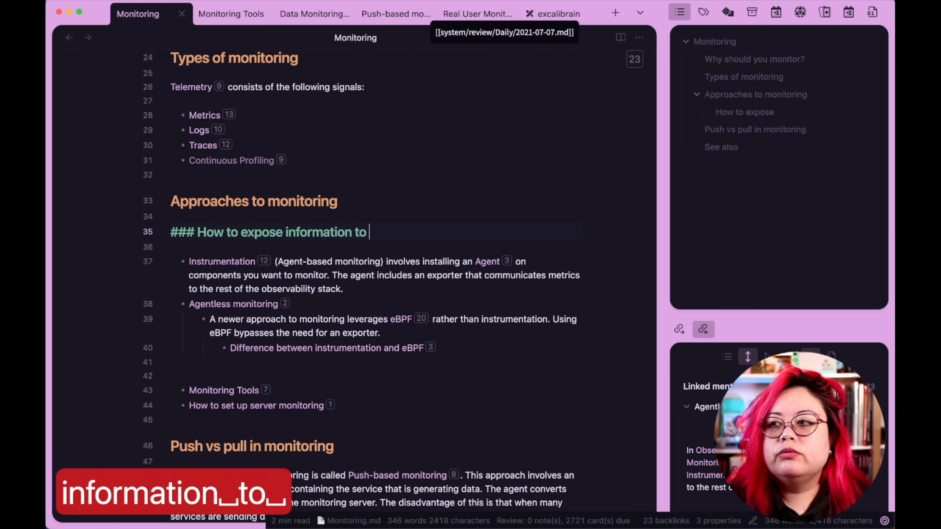
type("monitor")
Rename the "Push vs pull in monitoring" heading to the level-3 heading "How to aggregate information".
key("shift+super+Right")
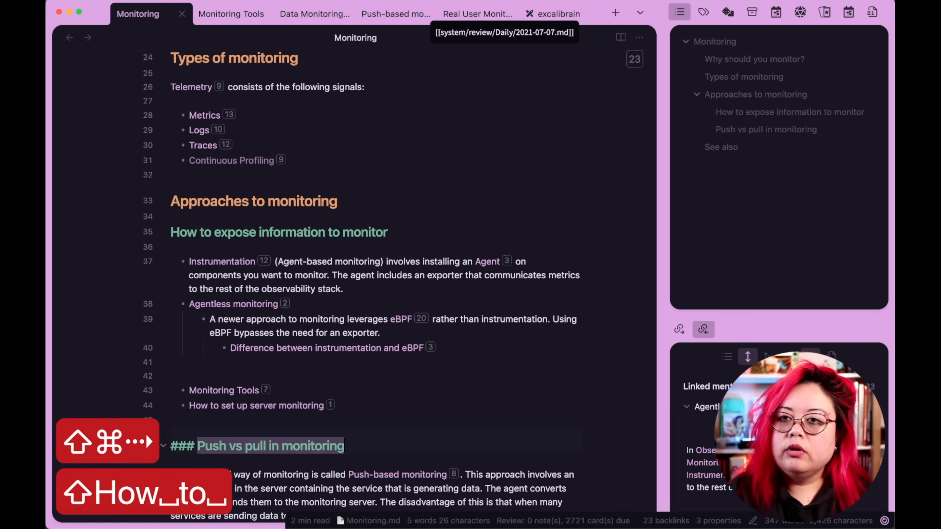
type("How to aggregate information centrally")
key("alt+BackSpace")
key("BackSpace")
Cut the Monitoring Tools item from the list under Approaches to monitoring.
scroll(507, 336, "down", 5)
left_click(282, 198)
key("shift+super+Left")
key("shift+super+Left")
key("shift+super+Left")
key("super+x")
key("BackSpace")
key("BackSpace")
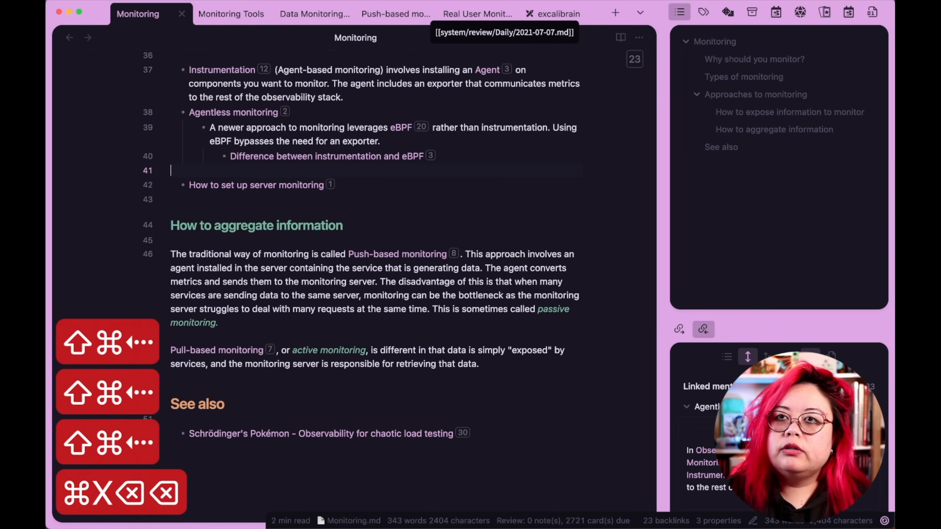
Paste the Monitoring Tools link as a level-3 heading after the pull-based monitoring paragraph, above See also.
left_click(276, 380)
key("Return")
type("###")
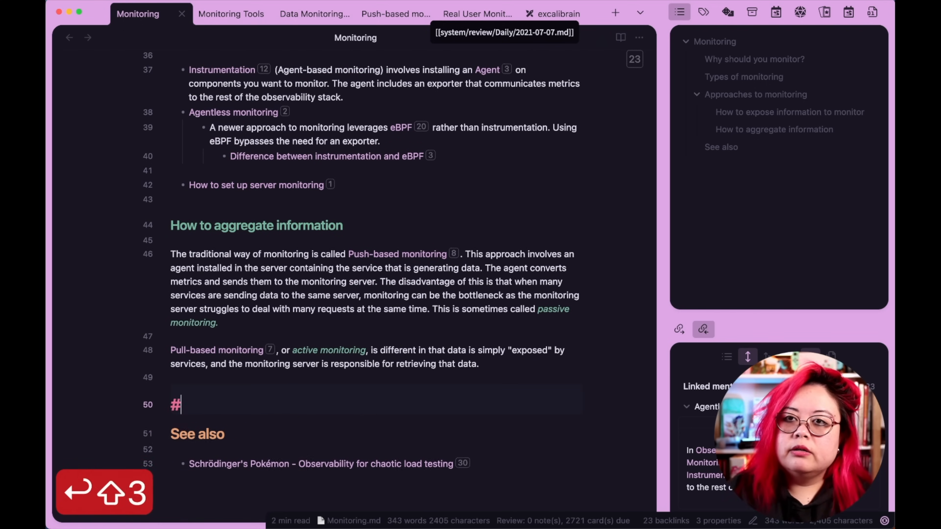
key("super+v")
key("alt+Left")
key("alt+Left")
key("alt+Left")
key("alt+Left")
key("BackSpace")
key("BackSpace")
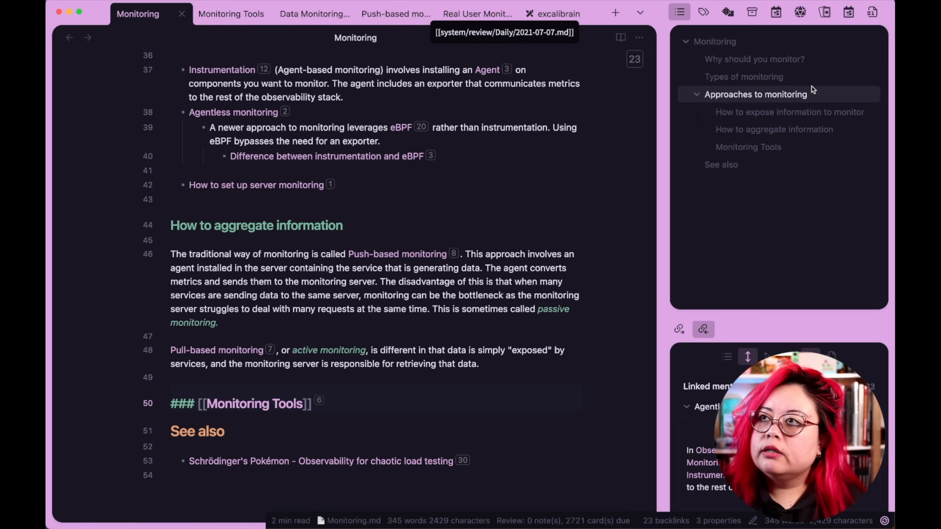
Add a level-3 heading "Backend monitoring" directly under Types of monitoring.
left_click(768, 77)
key("Return")
key("Return")
key("Up")
type("### ")
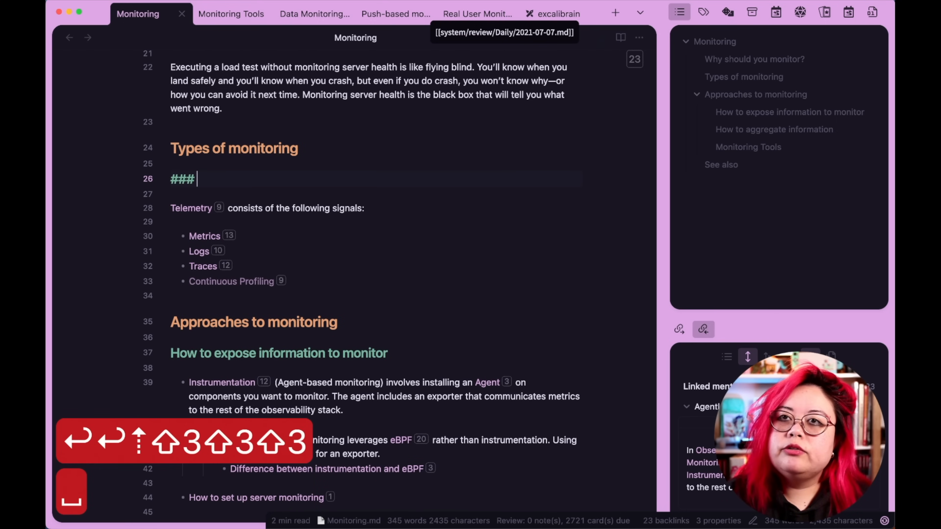
type("[[")
key("BackSpace")
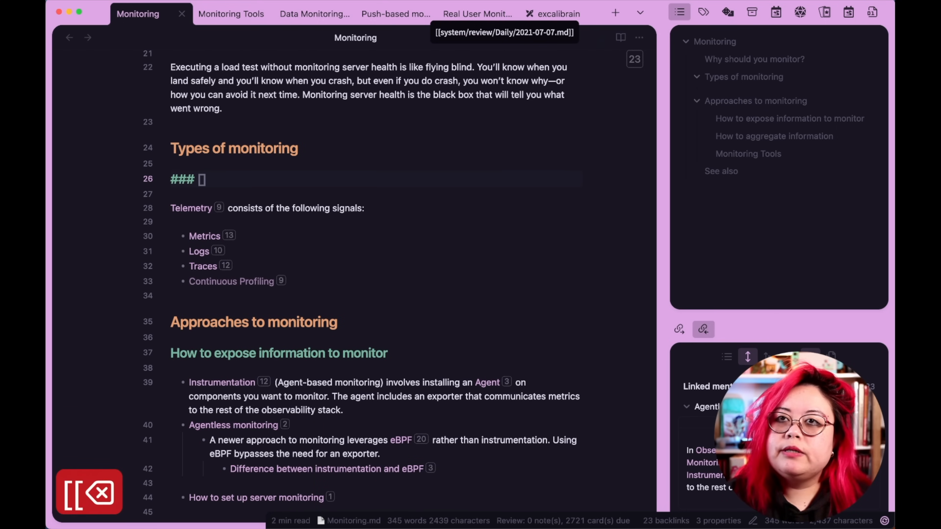
type("Infrastr")
key("alt+BackSpace")
type("Backend monitroing")
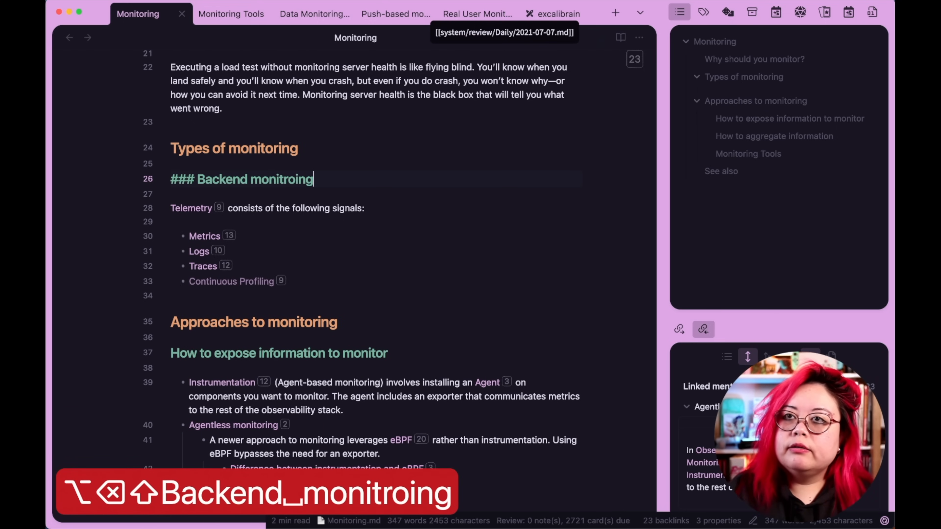
key("alt+BackSpace")
type("monitoring")
Add a level-3 heading "Frontend monitoring" below the telemetry signals list.
left_click(171, 296)
key("Return")
type("### Front")
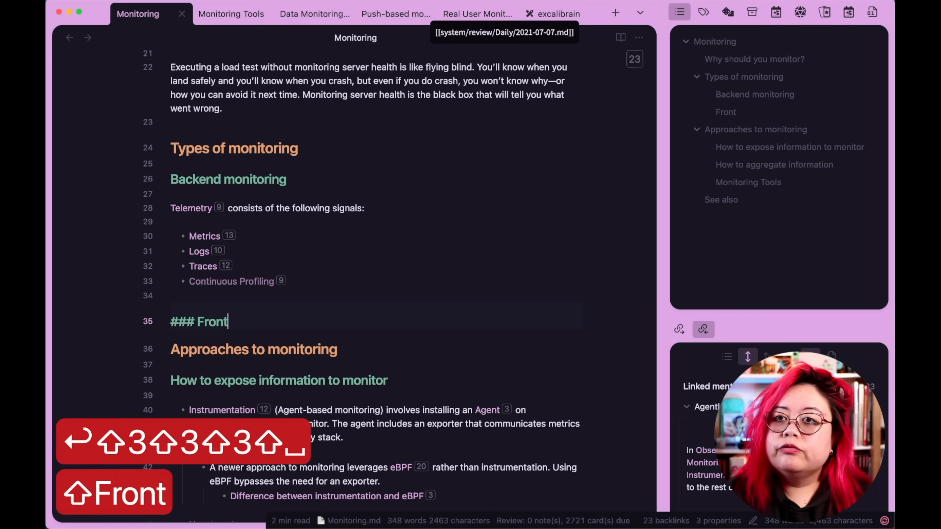
type("end mon")
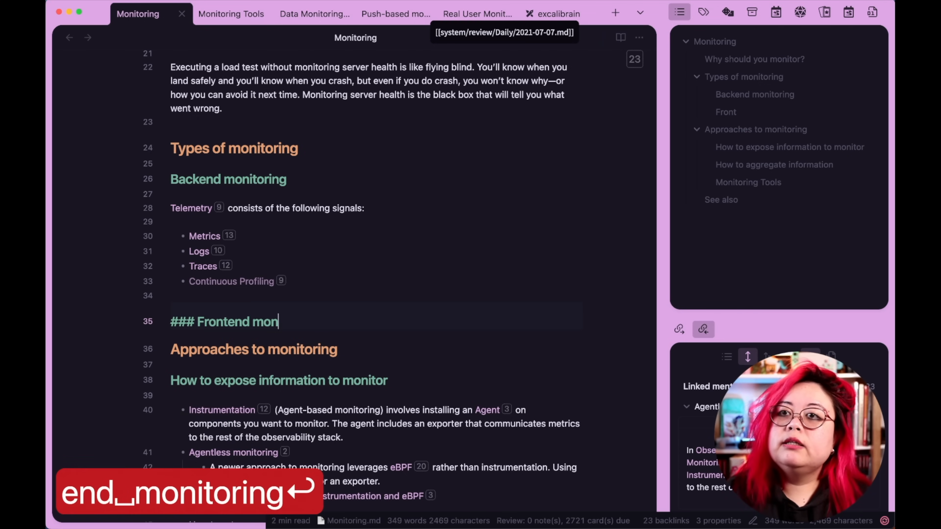
type("itoring")
key("Return")
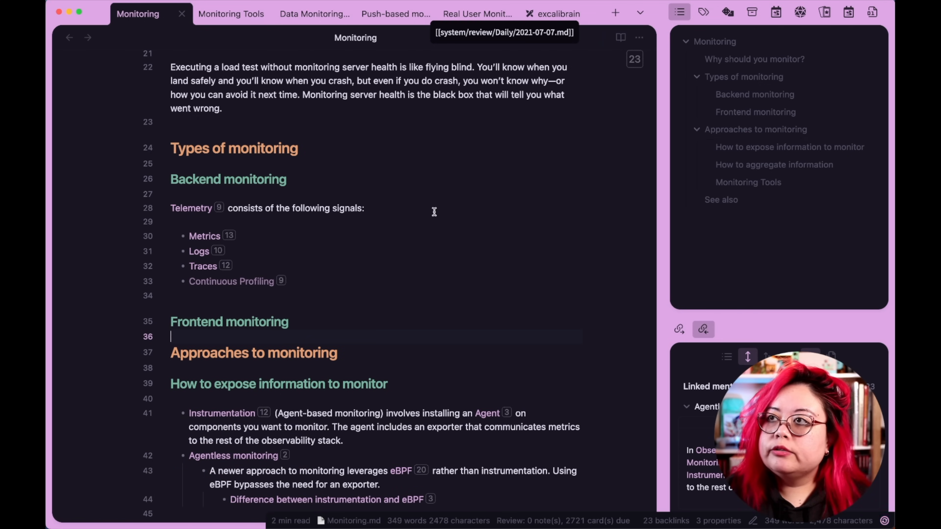
Link CPU Utilization and Memory Utilization after Continuous Profiling and describe frontend monitoring as gathering information about application interfaces.
scroll(434, 212, "down", 3)
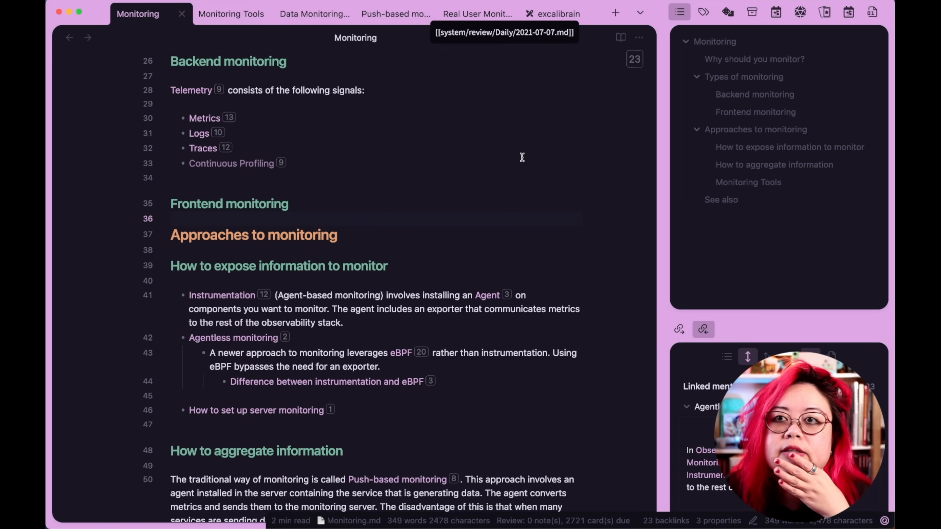
scroll(294, 303, "up", 7)
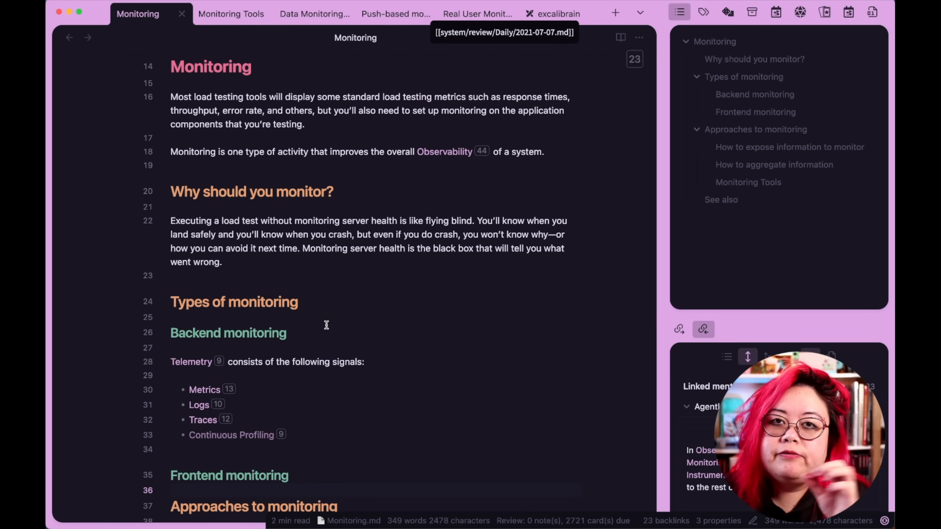
scroll(351, 319, "down", 3)
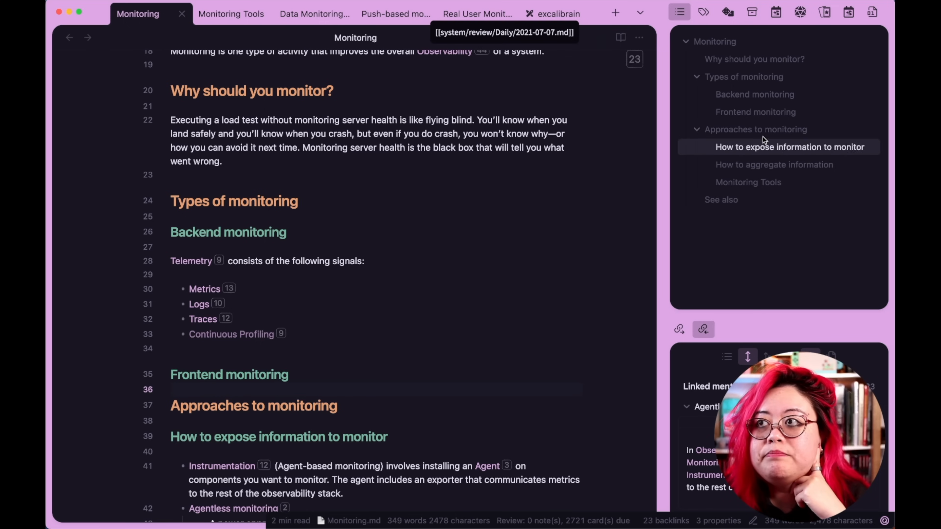
scroll(534, 280, "down", 4)
scroll(535, 282, "down", 2)
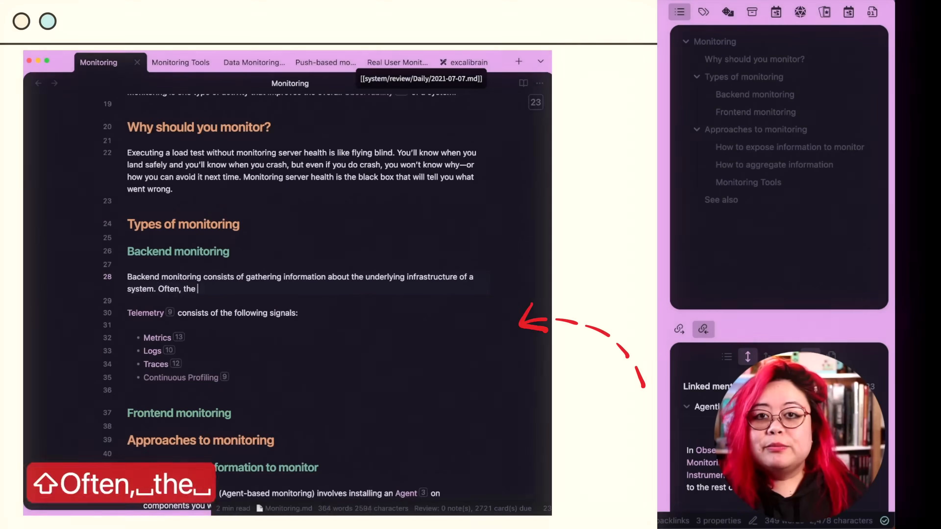
type("(of [[CPU Utilization]] and [[Memory Utilization]])Frontend monitoring involves gathering information about application interfaces, including how users interact with them and how elements are rendered on end user devices.")
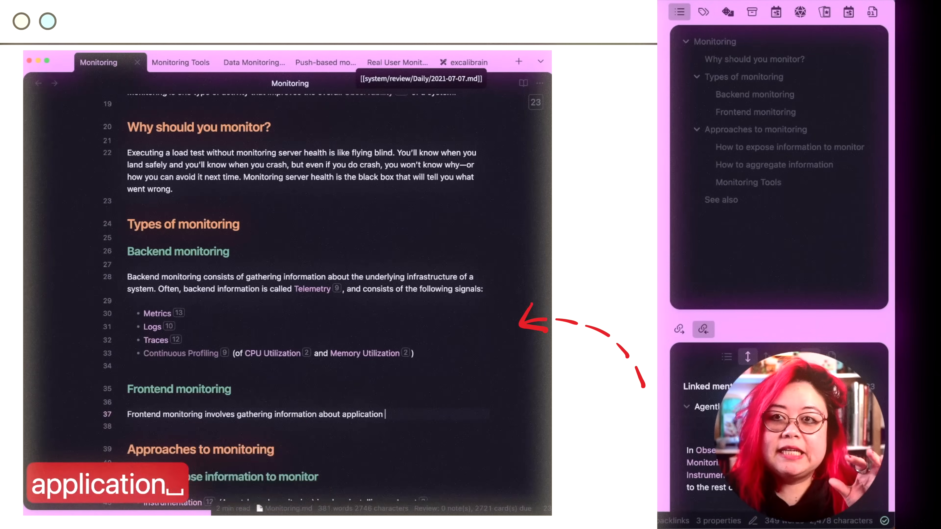
List Real User Monitoring and Synthetic monitoring as linked bullet items under the frontend monitoring description.
key("Return")
key("Return")
type("- [[Real User Monitoring]]")
key("Return")
type("[[Synthetic monitoring]]")
Introduce Approaches to monitoring with "There are two main concerns in monitoring:" and bullets on getting and aggregating data.
key("Return")
key("BackSpace")
type("There are two main concerns in monitoring:")
key("Return")
type("- how to get the data you want from a component")
Rewrite the Instrumentation item as exposing information via an agent or runtime code, and rename Agentless monitoring to Manual monitoring.
key("Return")
type("how to aggregate that data from all components and send them to a central repository")
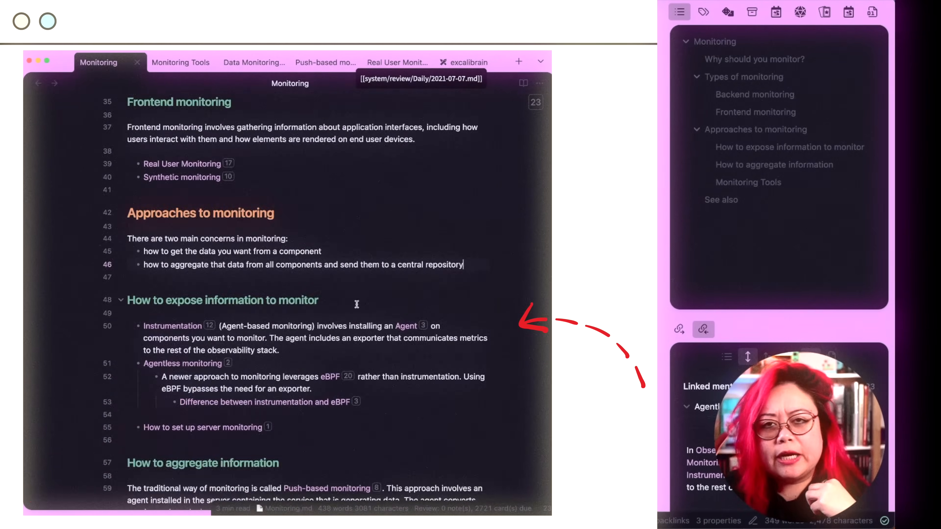
Rename the "How to expose information to monitor" heading to "How to get information to monitor".
left_click(314, 325)
key("alt+BackSpace")
key("alt+BackSpace")
key("alt+BackSpace")
left_click(182, 351, "super")
type("Manualgetting the component to expose the information you want by:")
key("Return")
key("Tab")
key("End")
key("Return")
type("adding code that saves the information you require during runtime, in a specific format")
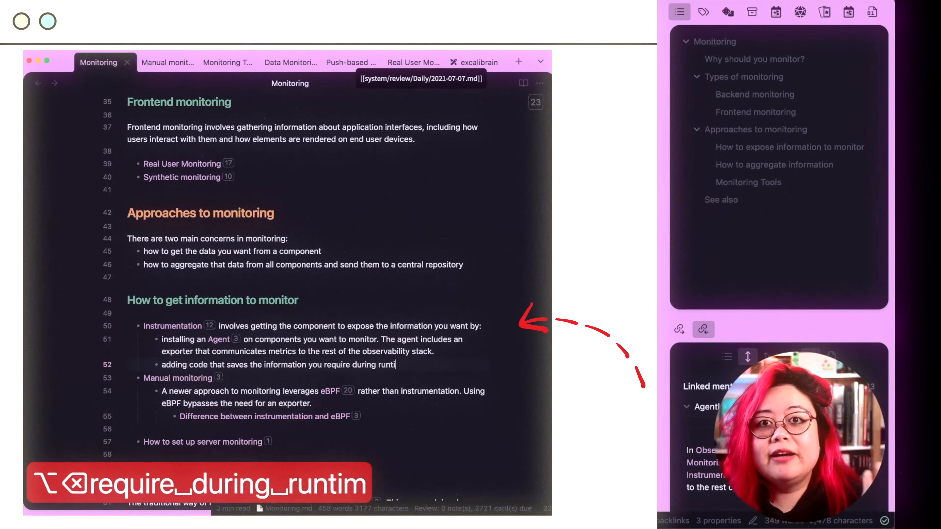
key("Return")
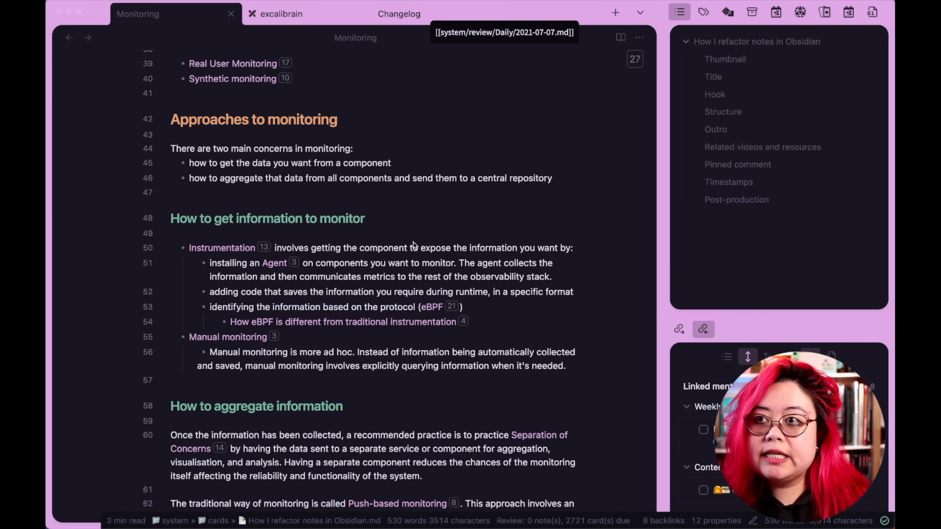
Review the restructured Monitoring note from its properties through the backend and frontend monitoring sections.
scroll(412, 231, "up", 15)
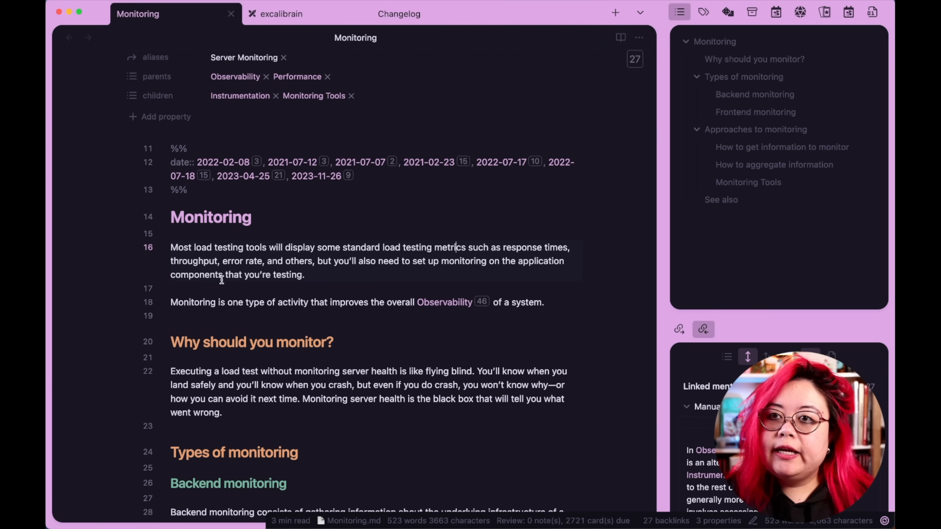
scroll(236, 337, "down", 1)
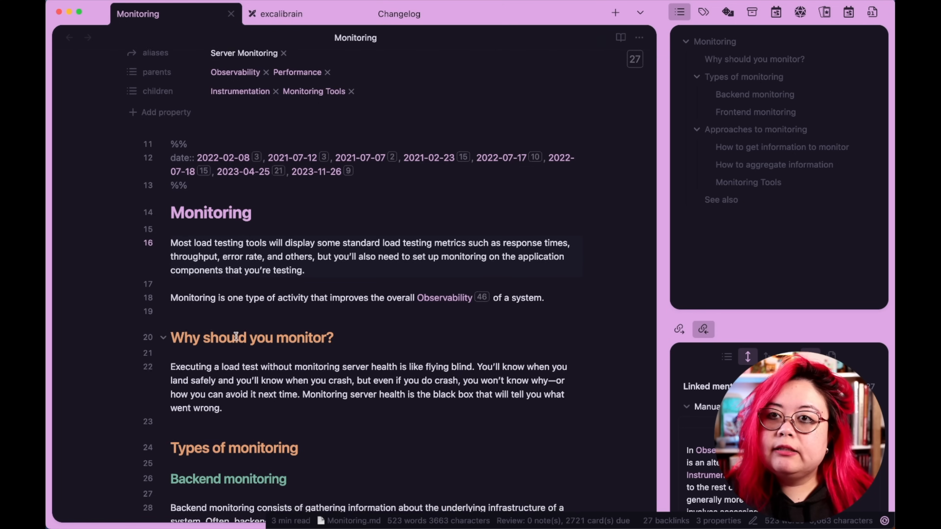
scroll(236, 337, "down", 3)
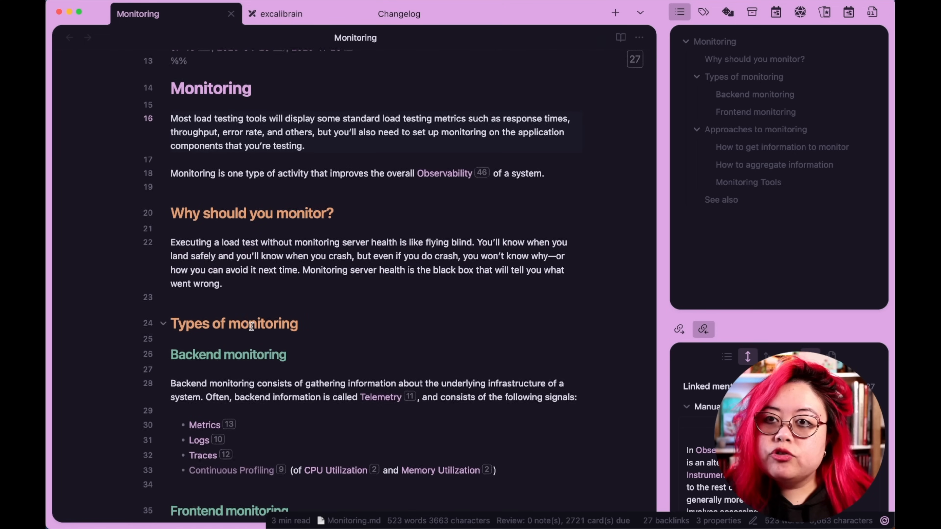
scroll(252, 321, "down", 4)
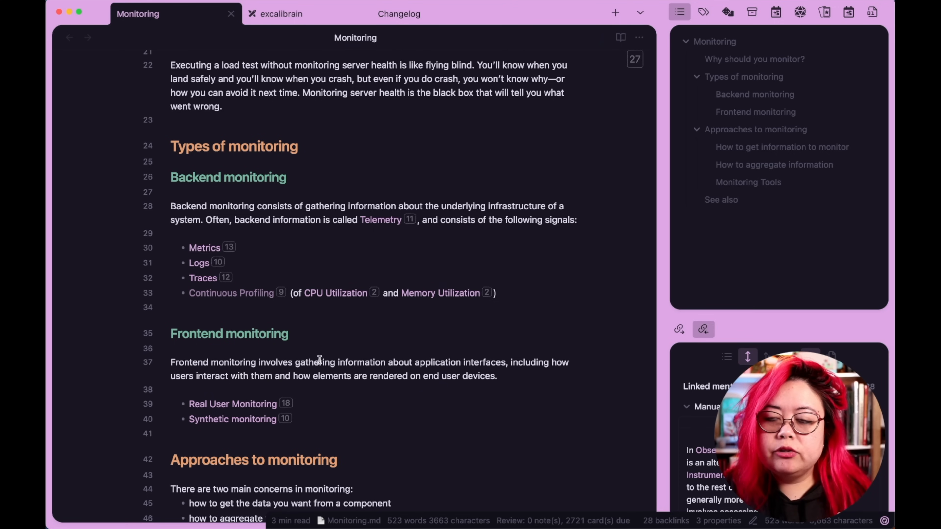
scroll(319, 359, "down", 3)
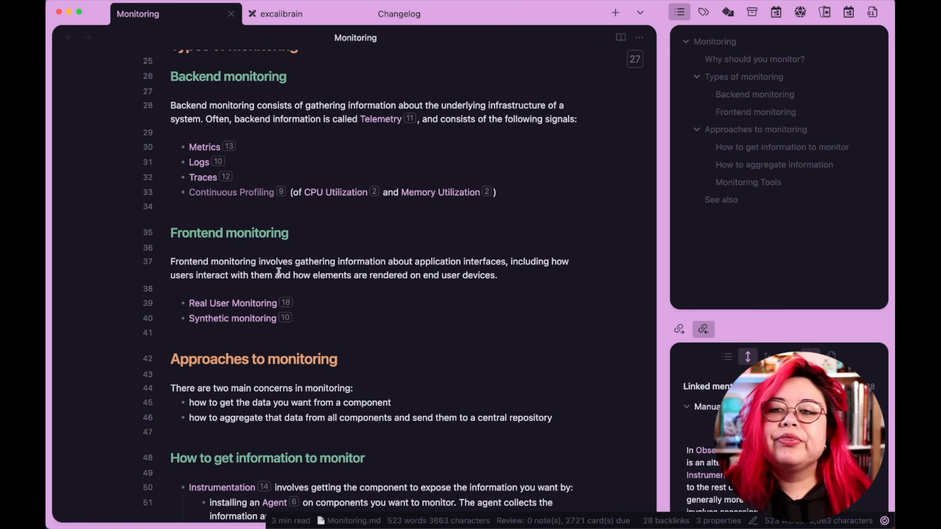
left_click_drag(516, 276, 104, 265)
scroll(522, 310, "down", 3)
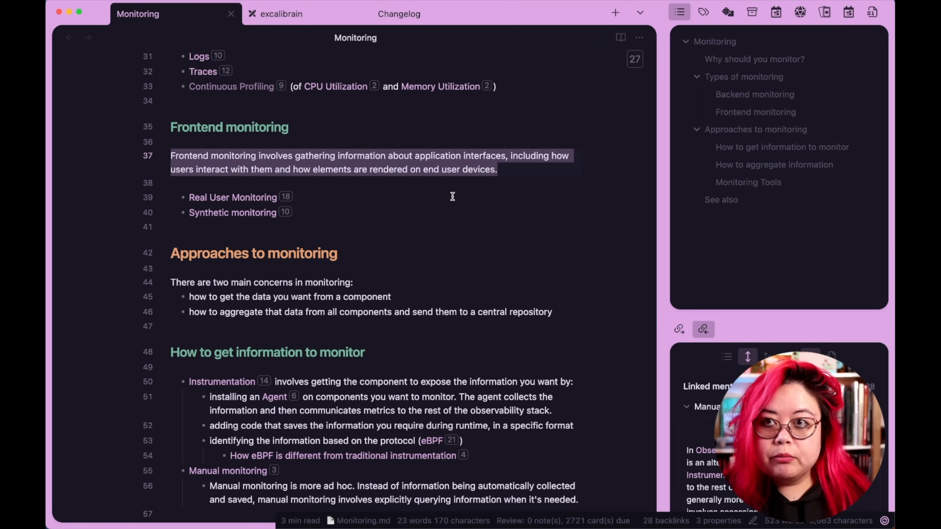
scroll(453, 204, "down", 1)
left_click(438, 271)
scroll(437, 270, "down", 6)
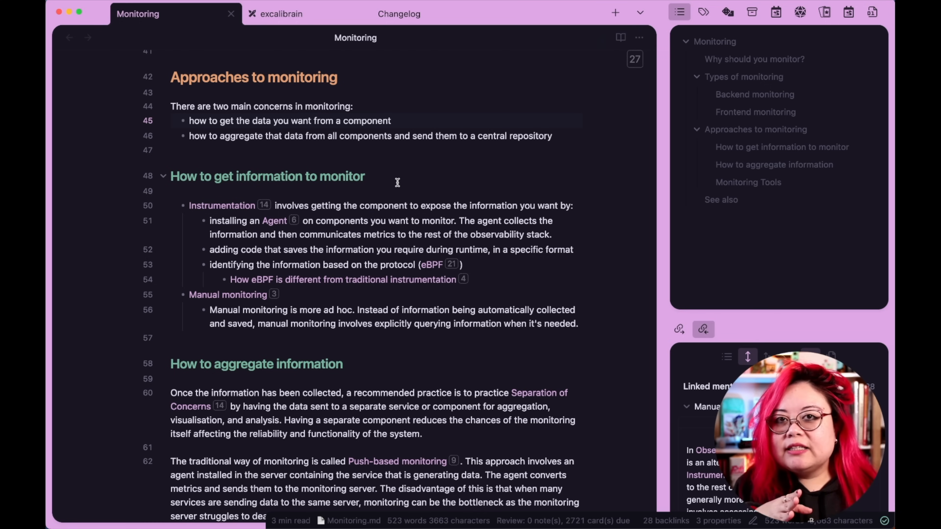
Review the How to get information and How to aggregate information sections down to See also.
scroll(397, 182, "down", 3)
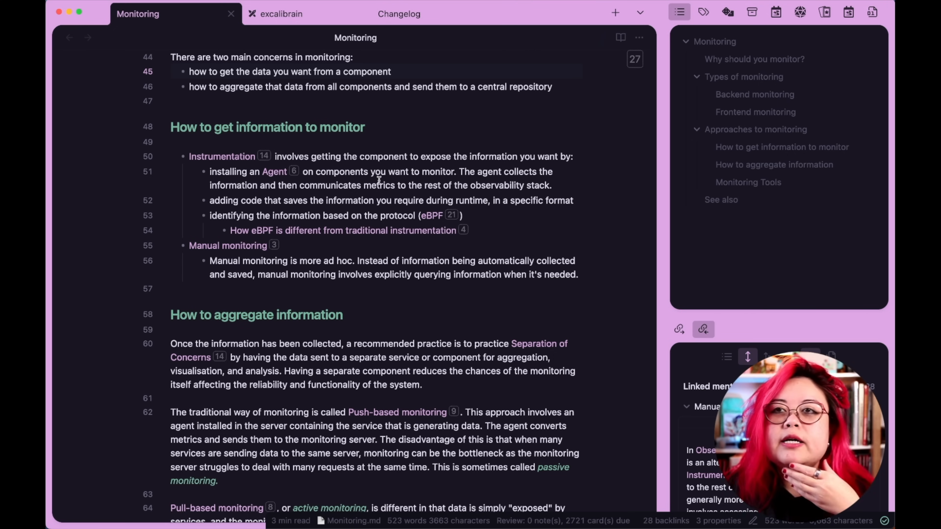
scroll(376, 404, "down", 4)
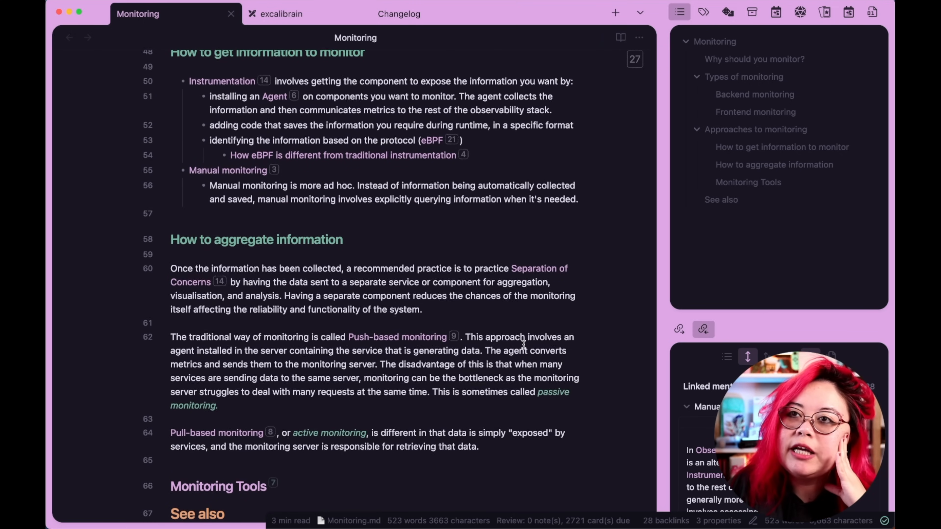
scroll(523, 345, "down", 8)
scroll(508, 350, "up", 20)
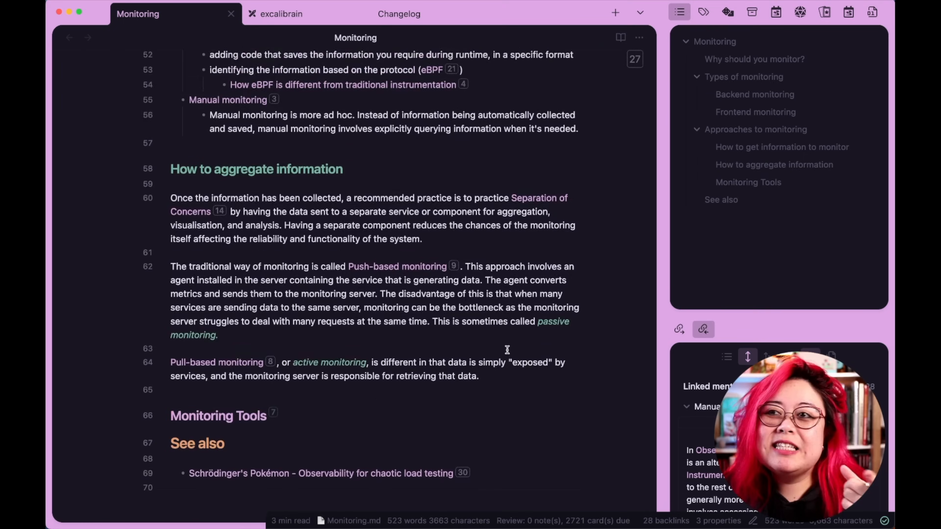
scroll(507, 350, "up", 15)
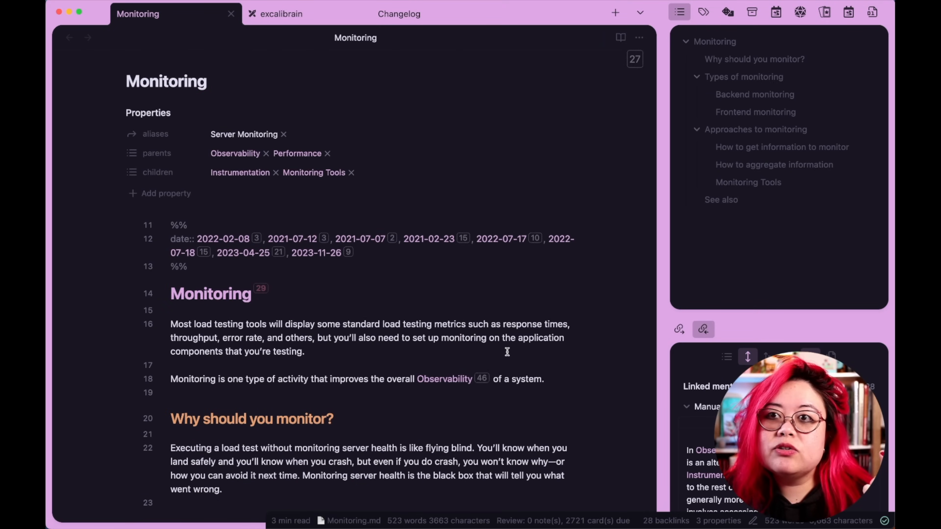
scroll(495, 316, "down", 10)
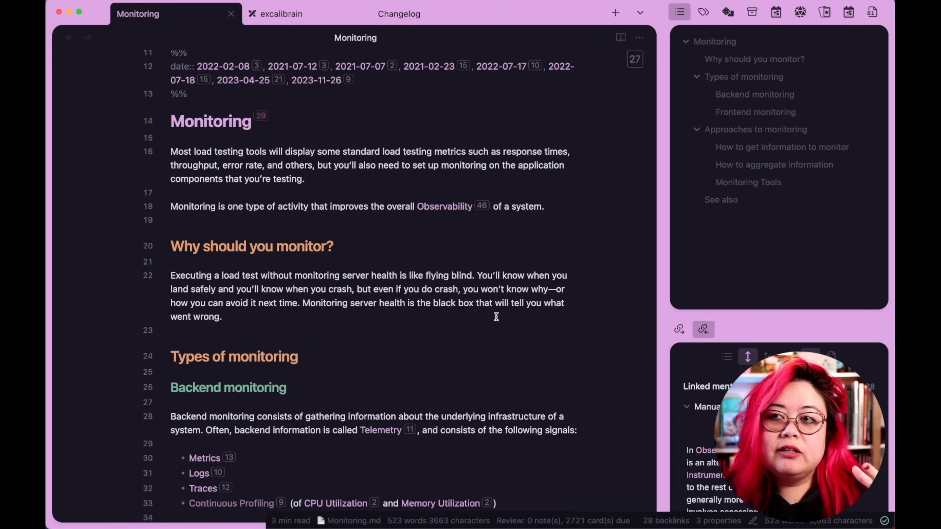
scroll(498, 315, "down", 5)
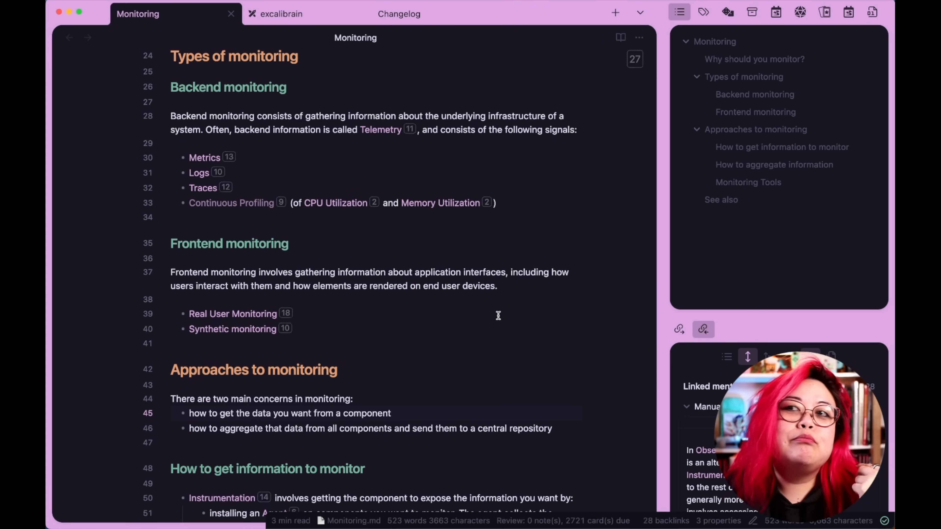
scroll(499, 315, "down", 3)
scroll(500, 314, "down", 3)
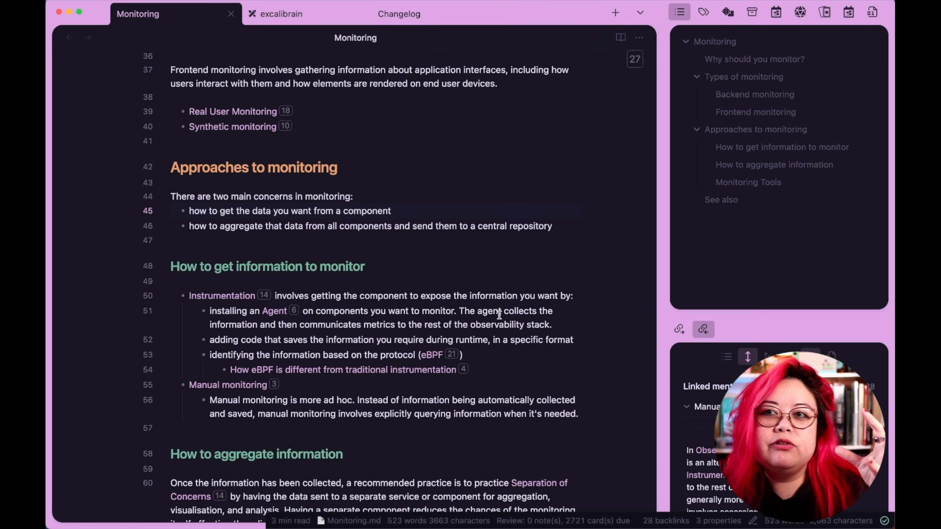
scroll(498, 315, "down", 5)
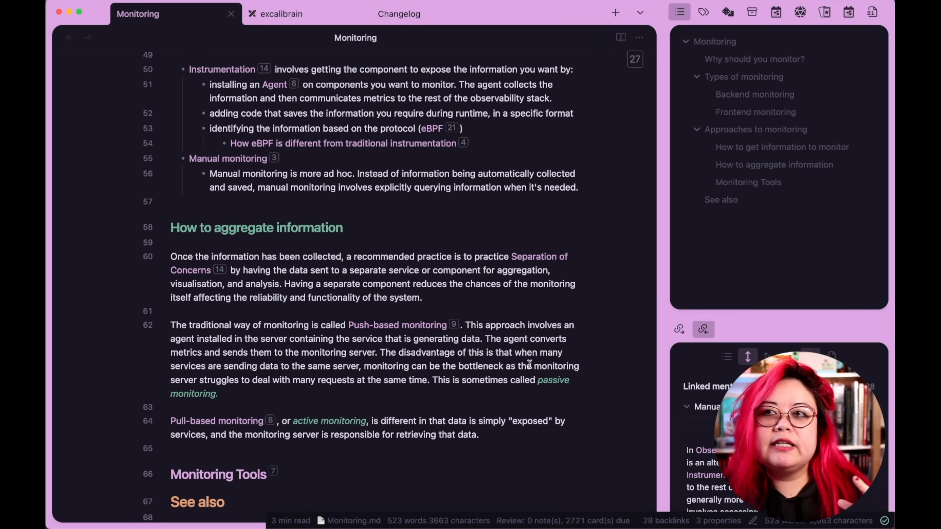
left_click(481, 227)
left_click_drag(487, 441, 63, 261)
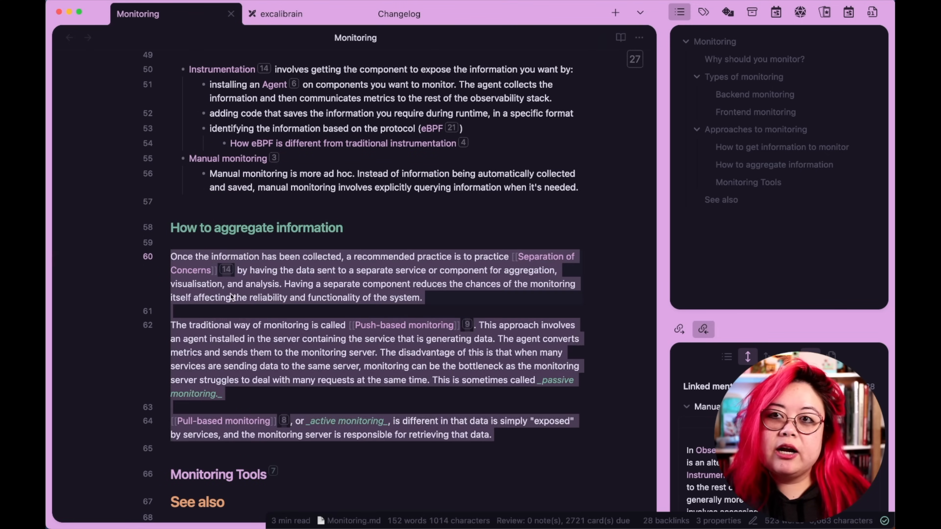
scroll(473, 351, "up", 10)
left_click(431, 326)
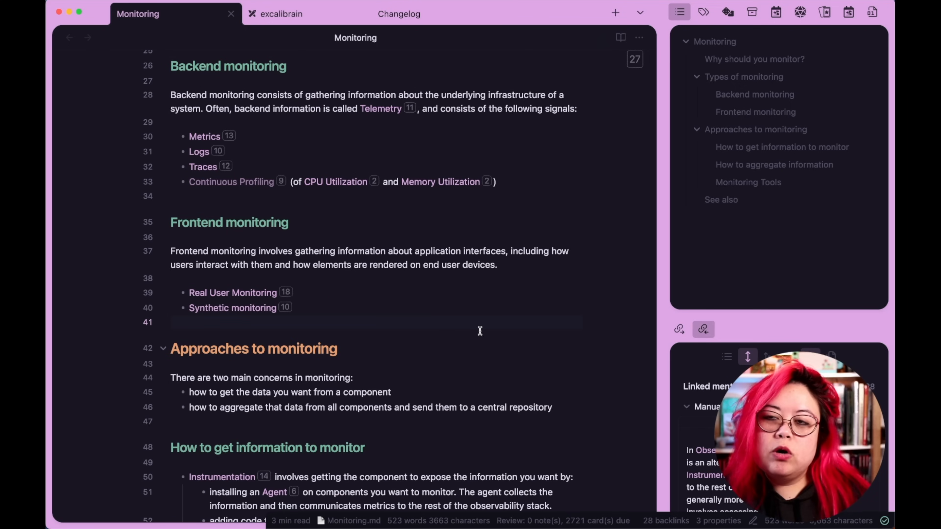
Open the Performance note in a new tab, look over its types of performance, and close it.
key("super+o")
type("performance")
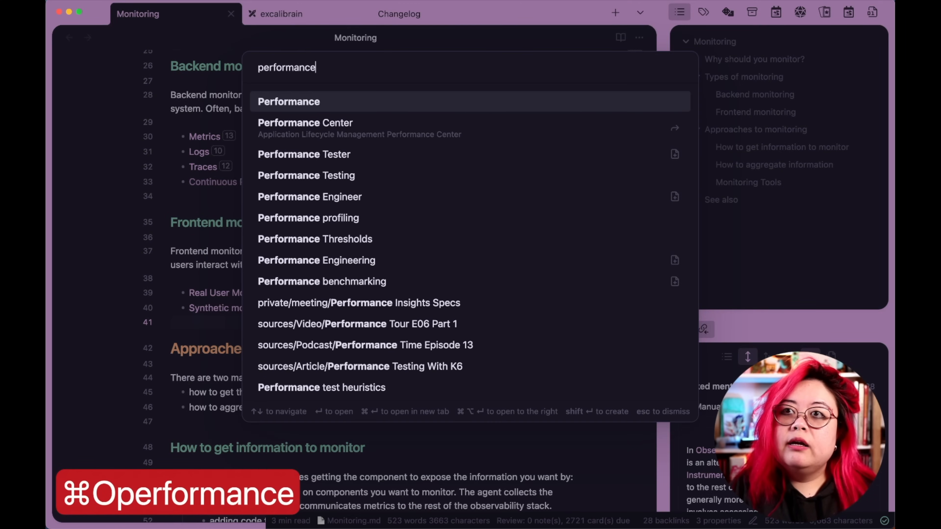
key("super+Return")
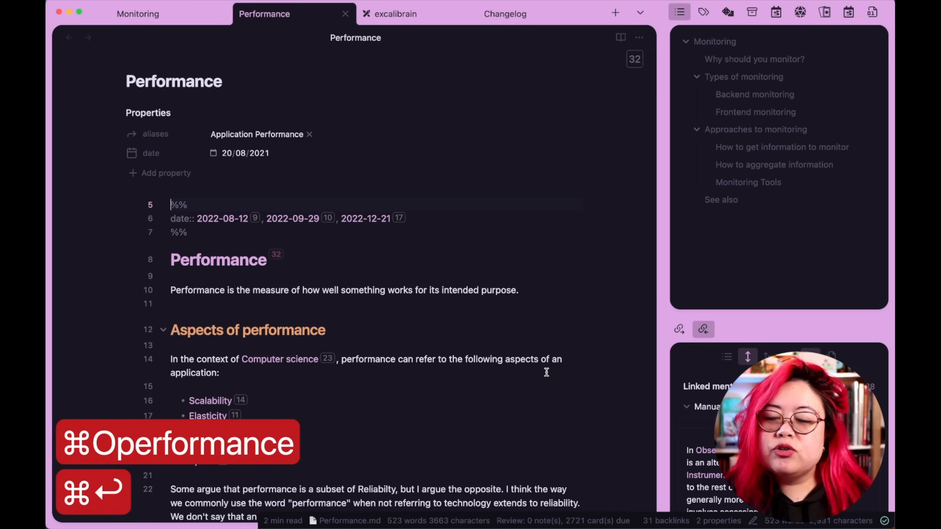
scroll(533, 307, "down", 15)
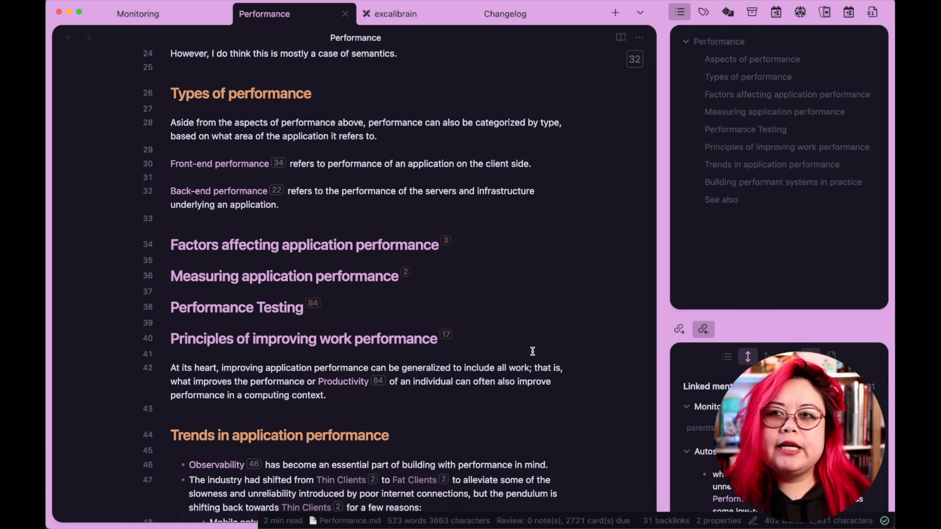
key("super+w")
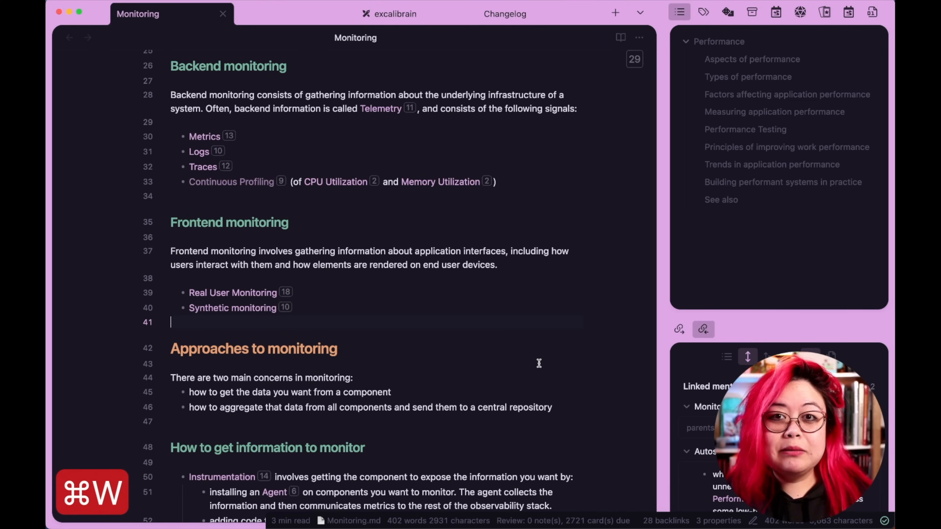
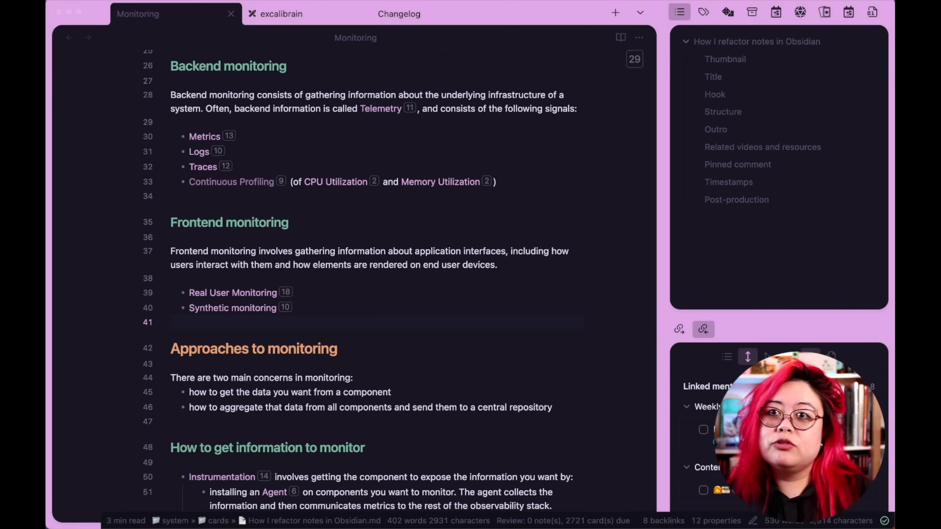
Extract the Why should you monitor? section into a new note with Note Refactor, using its first line as file name.
scroll(374, 213, "up", 6)
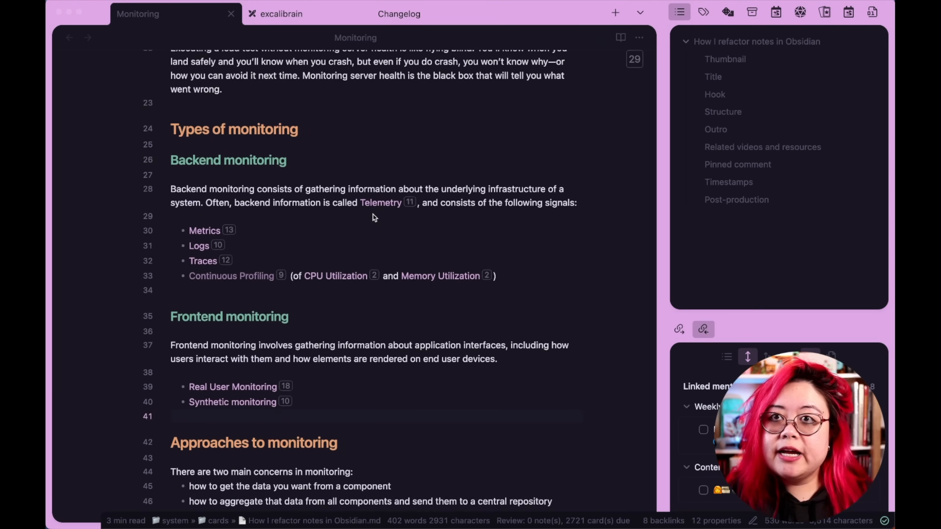
left_click(368, 204)
scroll(369, 200, "up", 5)
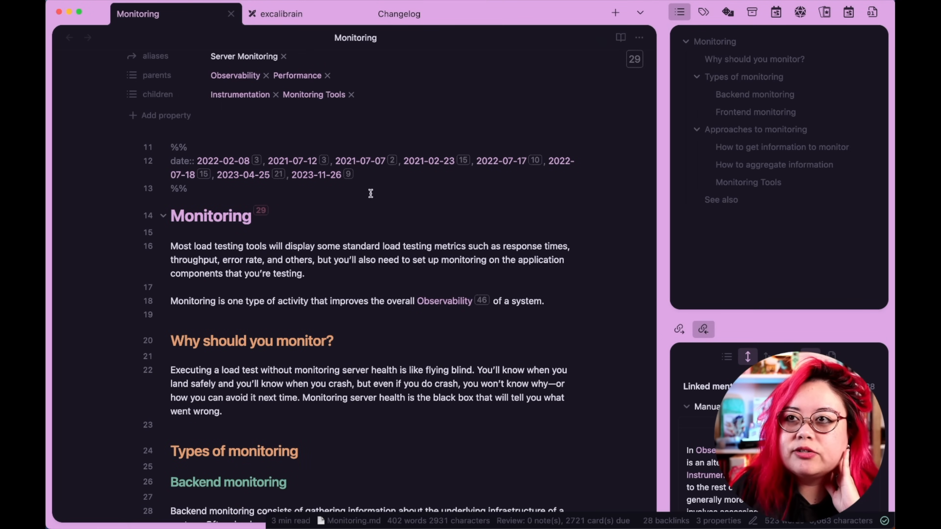
scroll(398, 392, "down", 3)
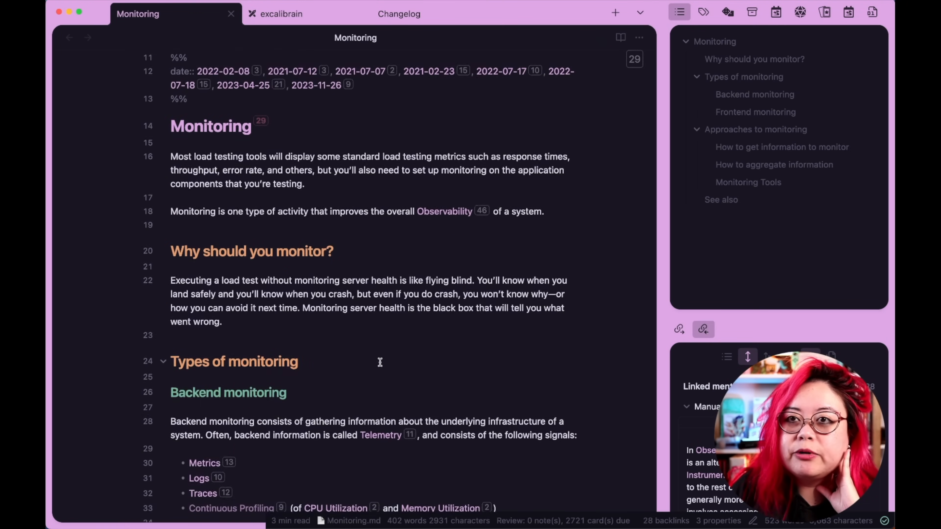
left_click_drag(238, 311, 158, 246)
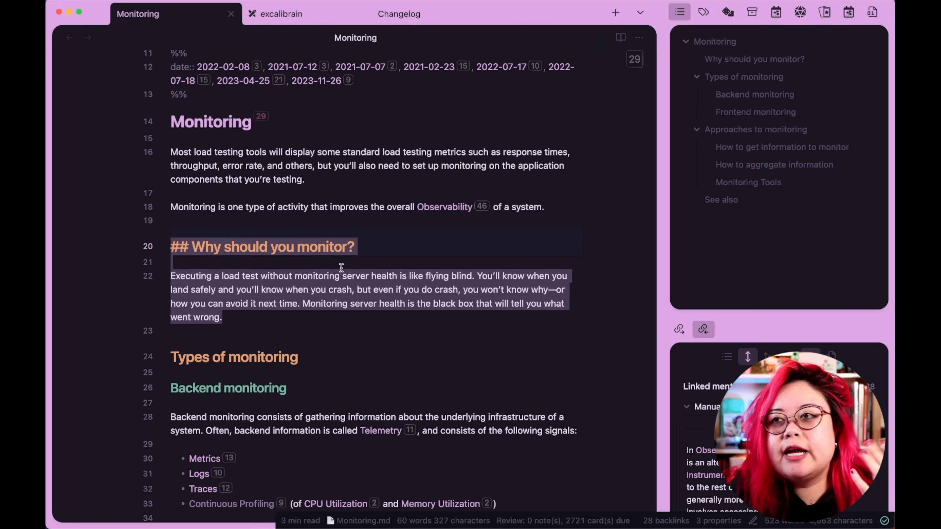
left_click(383, 321)
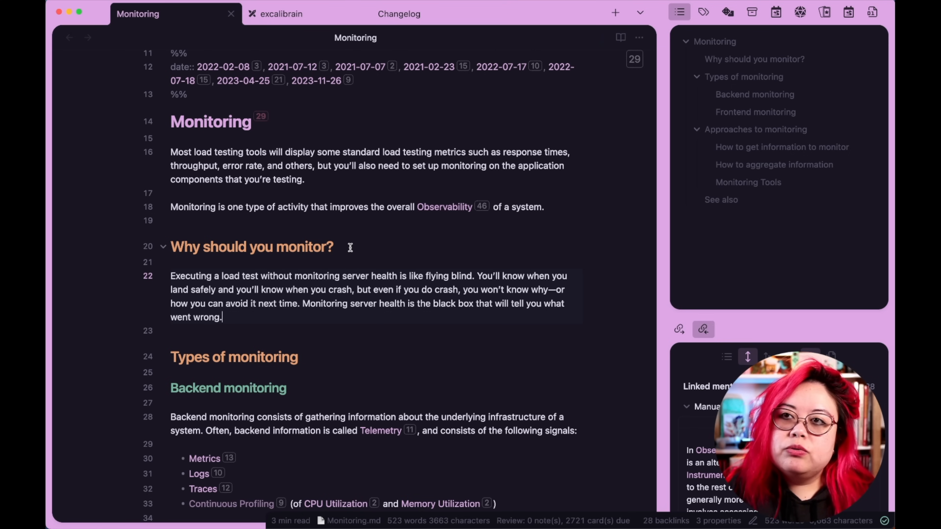
left_click_drag(266, 313, 86, 249)
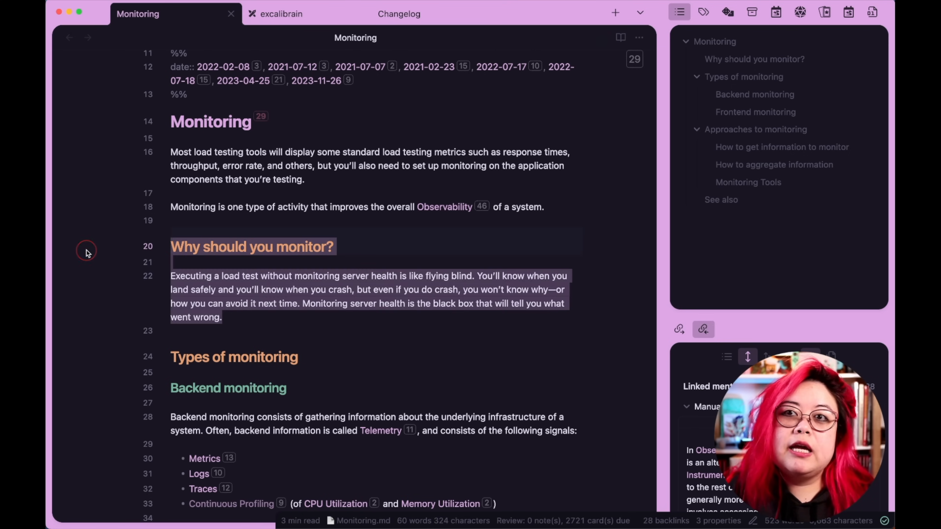
left_click(354, 315)
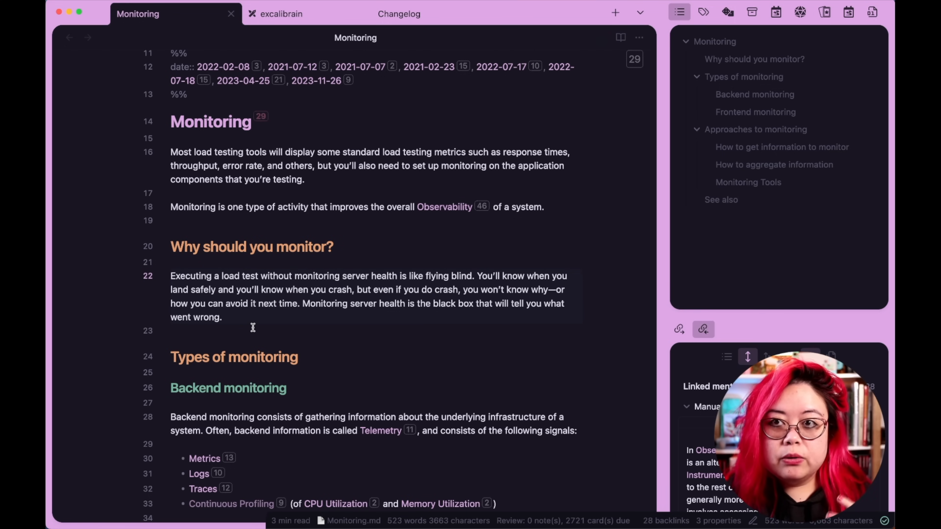
left_click_drag(243, 318, 102, 257)
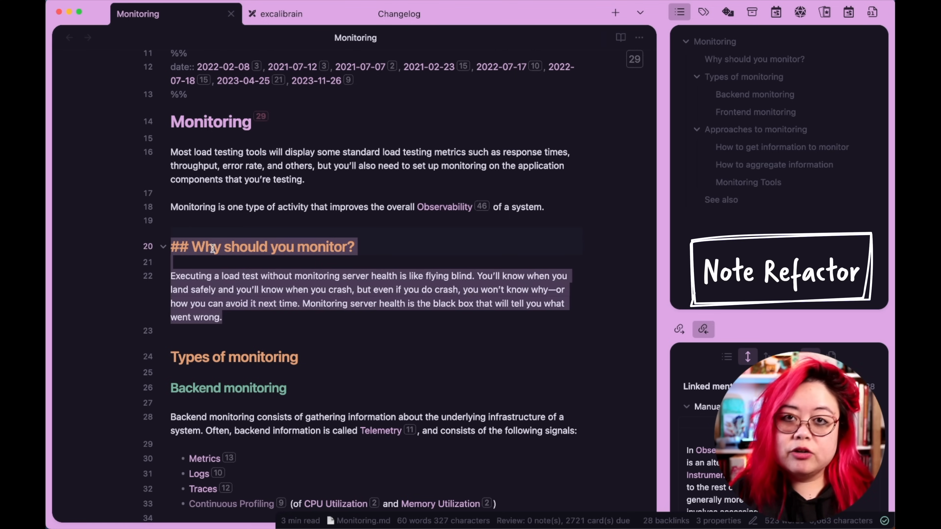
key("super+p")
type("note reaf")
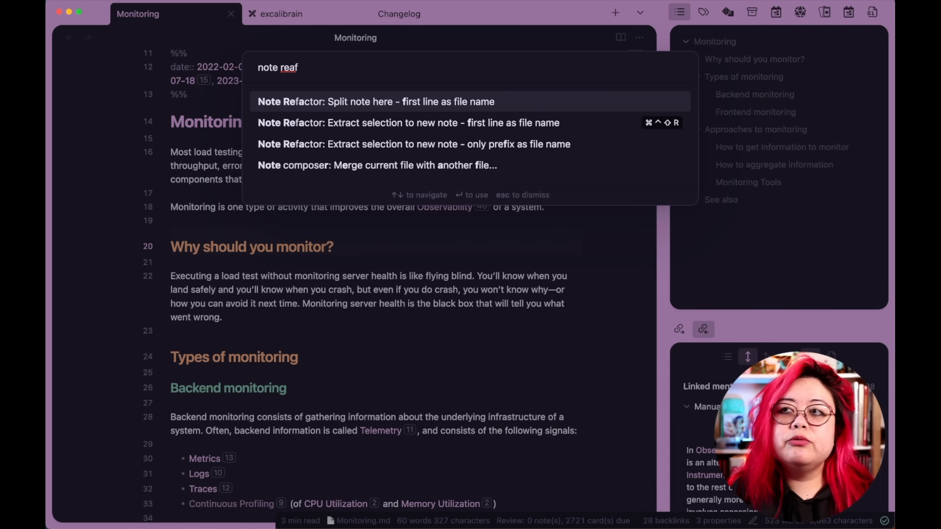
key("Down")
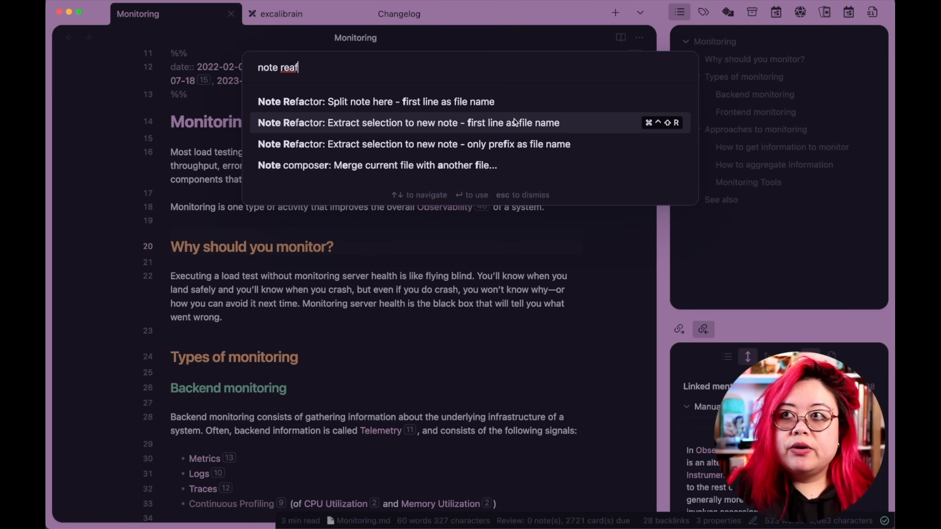
key("Escape")
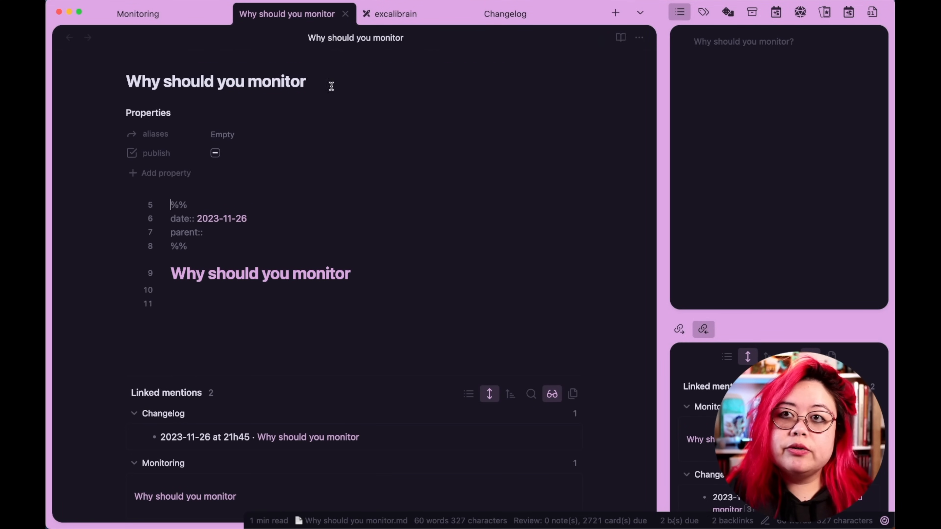
Remove the question mark from the new note's heading and rename the note to Reasons for monitoring.
left_click(391, 117)
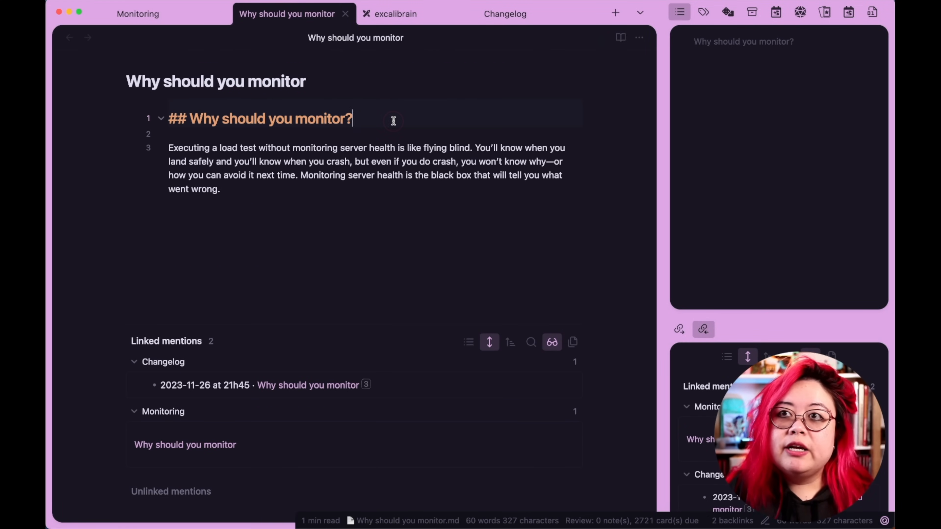
key("BackSpace")
left_click(303, 81)
key("super+a")
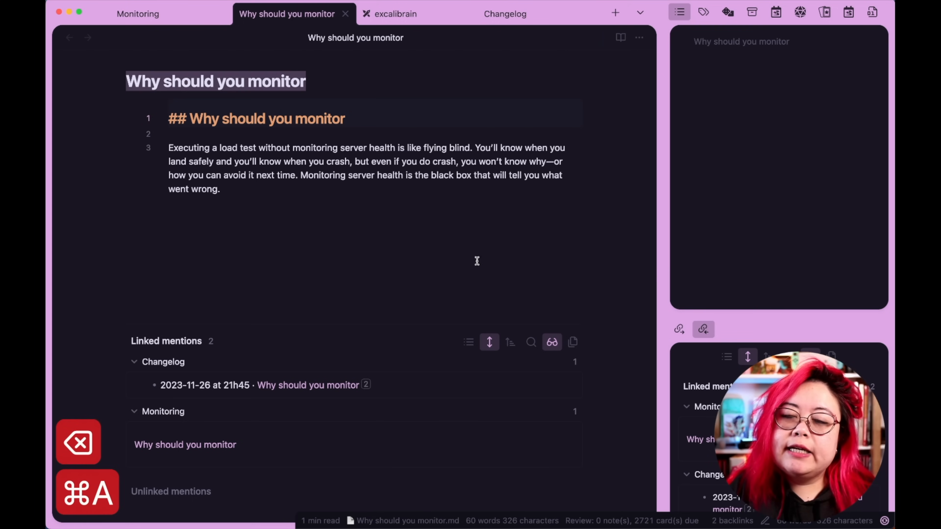
type("Reas")
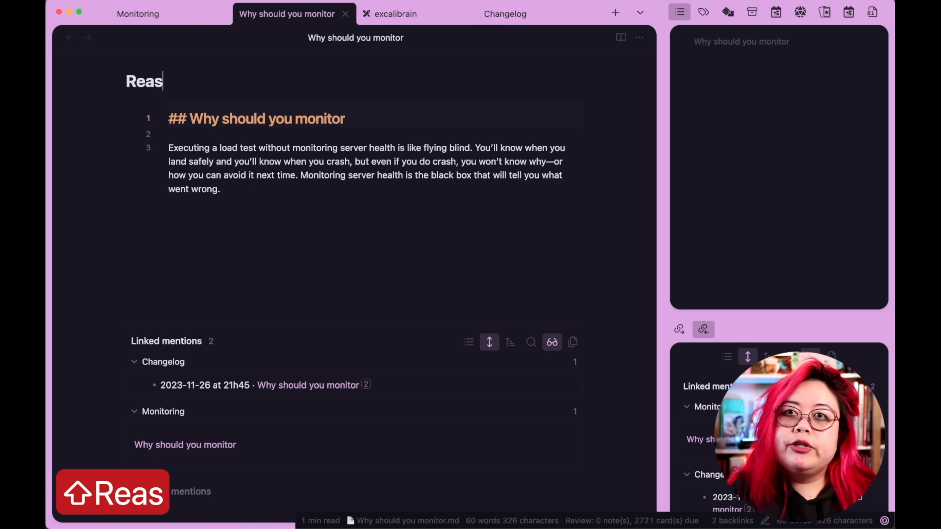
type("ons ofr")
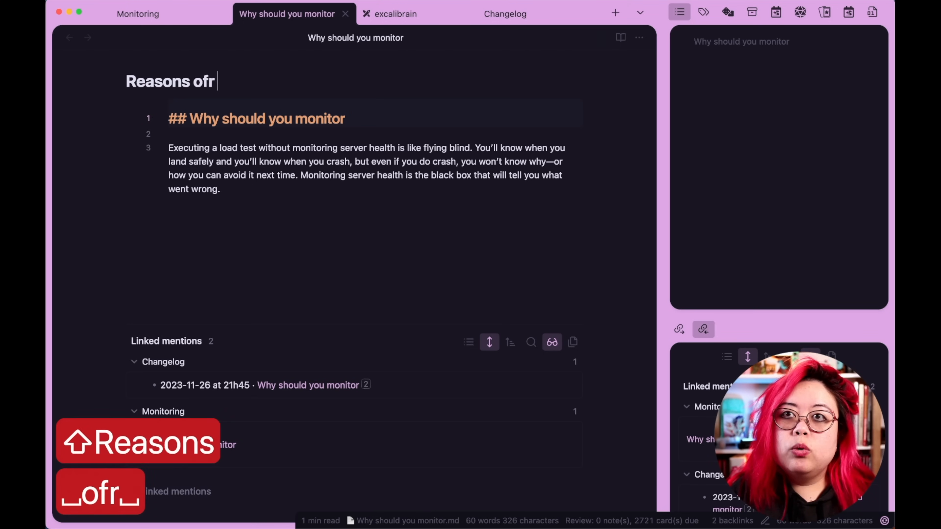
key("BackSpace")
key("BackSpace")
key("BackSpace")
key("BackSpace")
type("for Min")
key("BackSpace")
key("BackSpace")
key("BackSpace")
type("monitoring")
Add a blank line at the top of the note and insert the note template there.
key("super+Left")
key("Return")
key("Up")
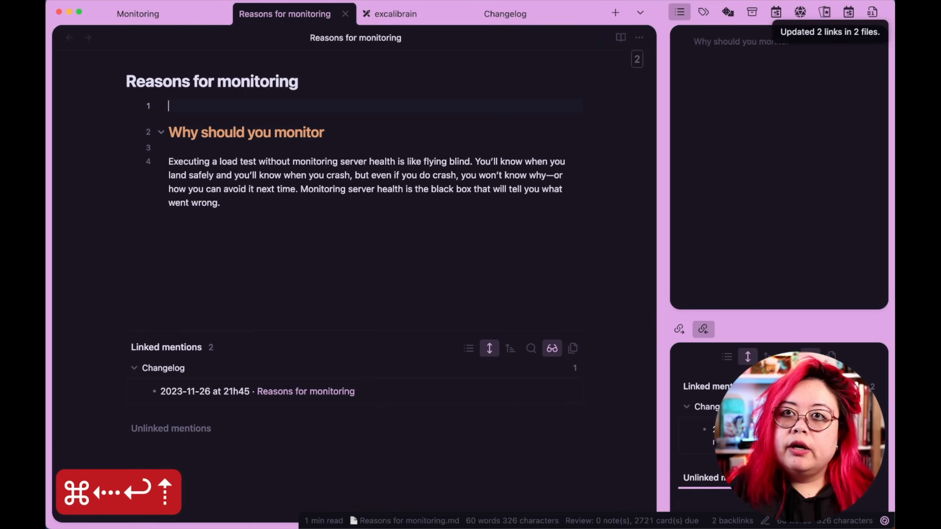
key("alt+super+c")
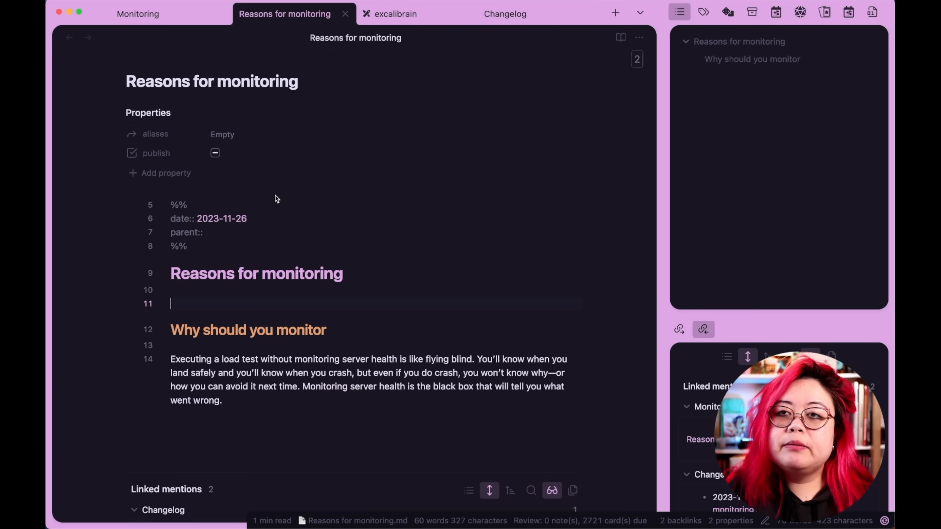
Delete the old Why should you monitor heading from the note.
scroll(456, 236, "down", 5)
left_click(400, 208)
key("shift+Up")
key("BackSpace")
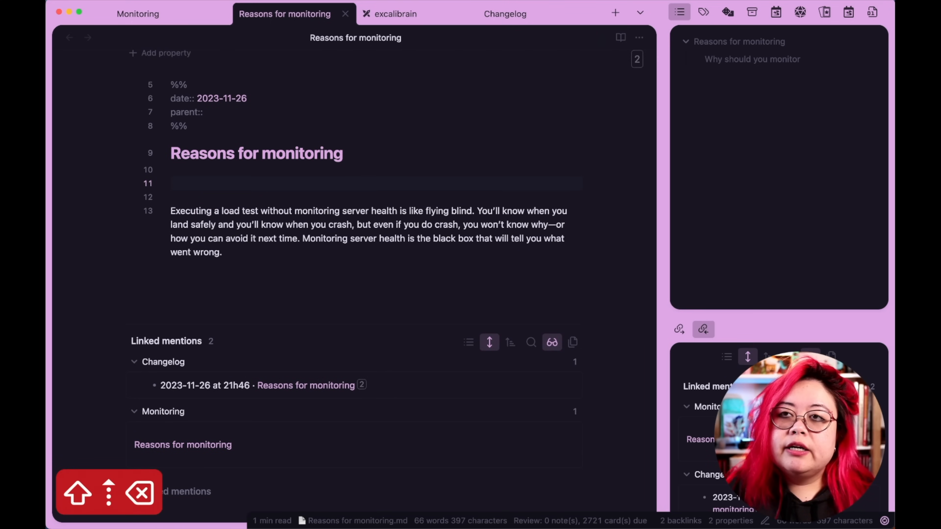
key("BackSpace")
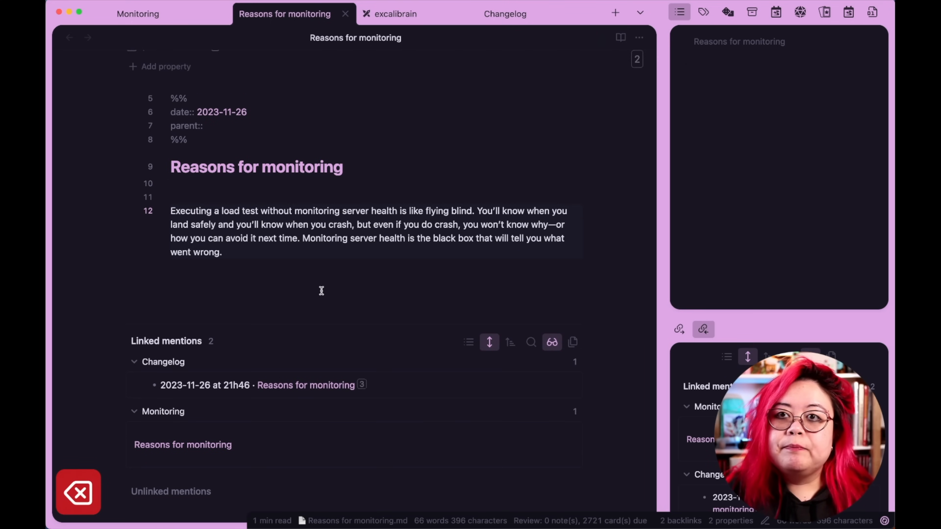
Add the intro sentence "Below are some good reasons for [[Monitoring]]." under the title heading.
key("Return")
type("Below are some reasons fo")
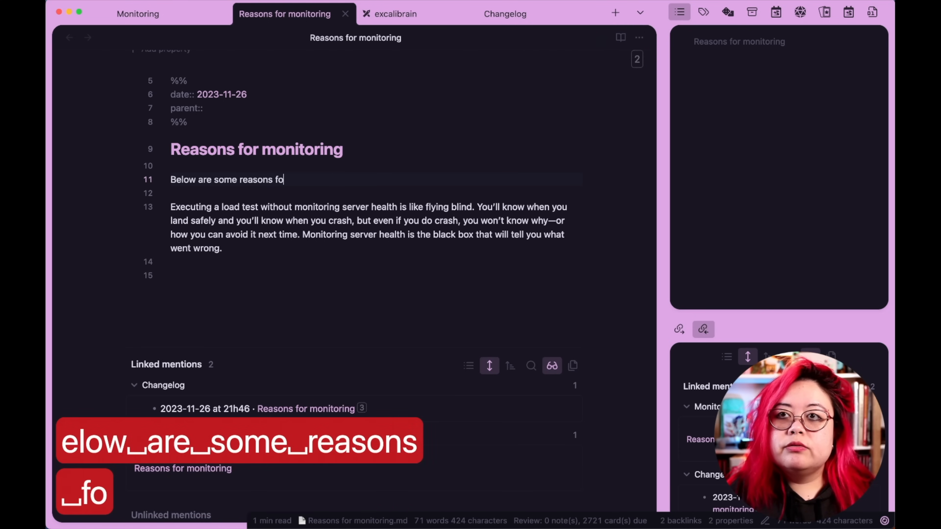
key("alt+BackSpace")
type("why you should")
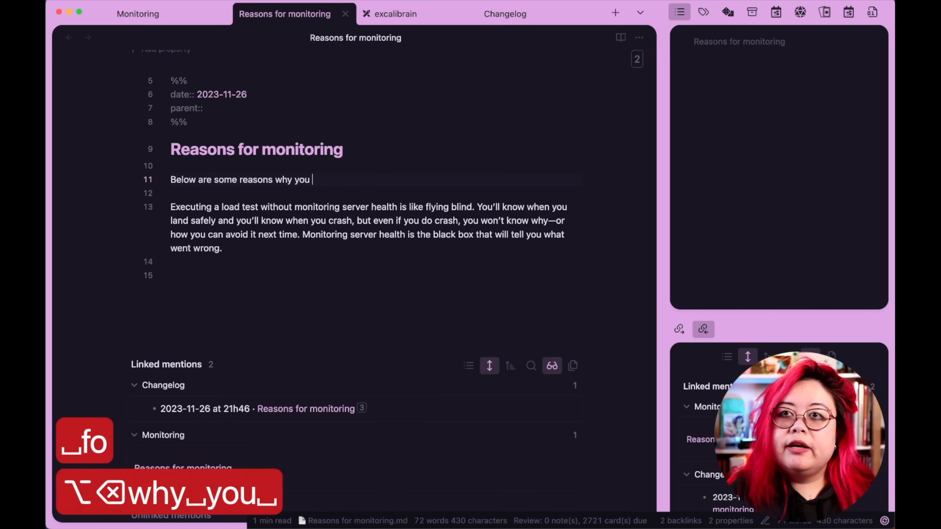
key("alt+BackSpace")
key("alt+BackSpace")
key("alt+BackSpace")
key("alt+BackSpace")
type("good reasons for [[monitoring")
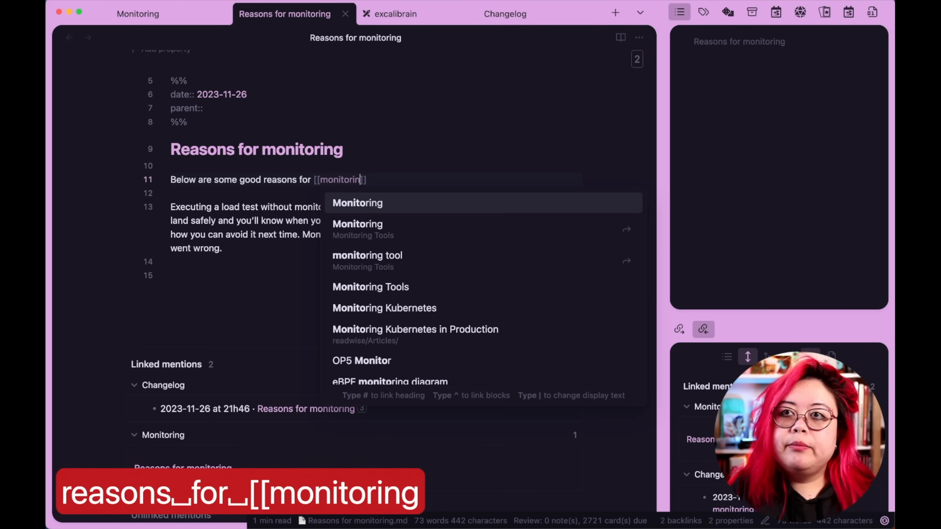
key("Return")
type(".")
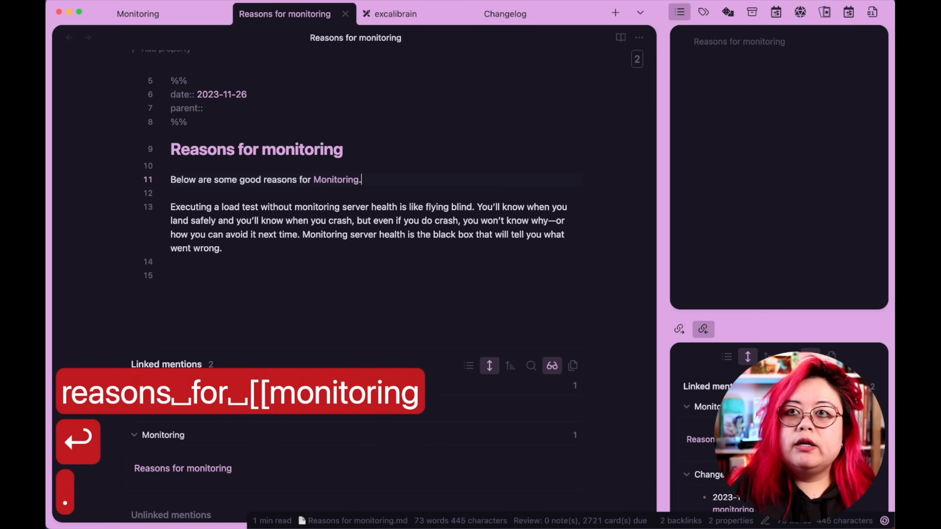
Close the Reasons for monitoring note and return to the Monitoring note.
key("Down")
key("Down")
key("Down")
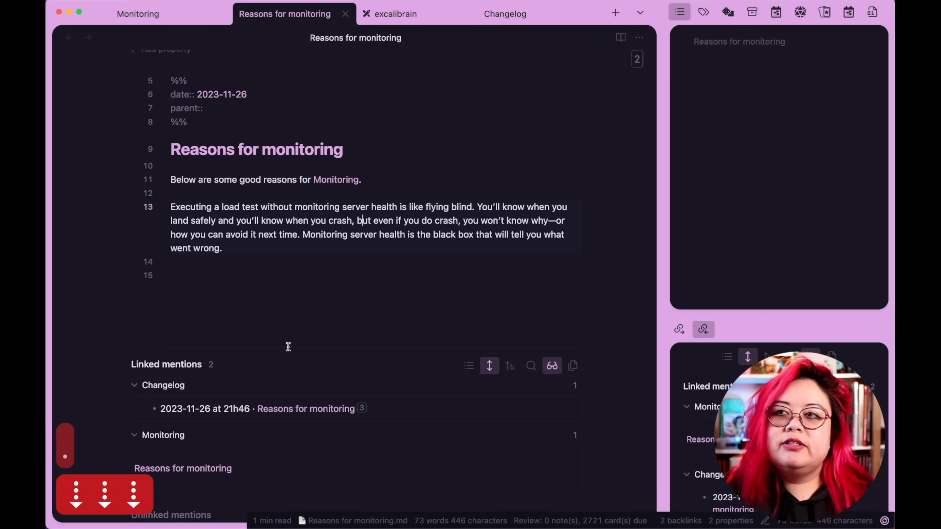
scroll(335, 285, "up", 1)
left_click(371, 284)
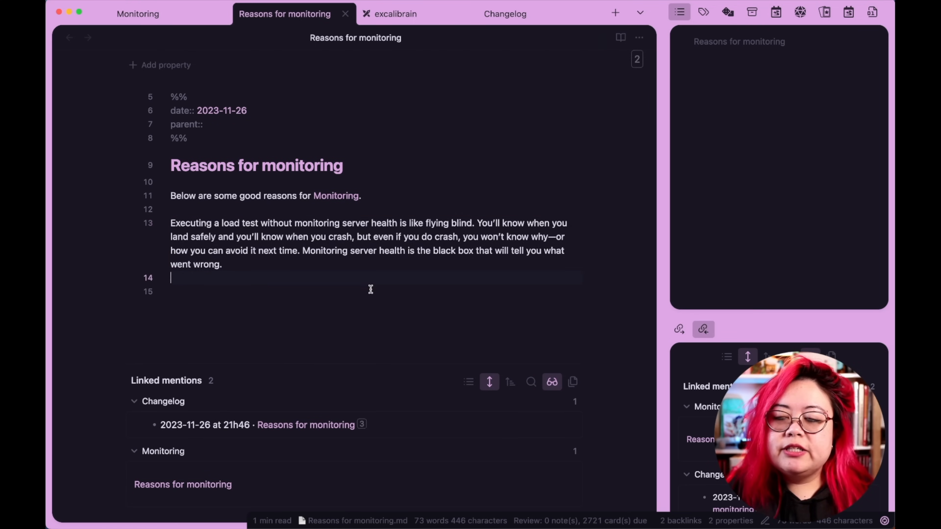
scroll(370, 289, "up", 5)
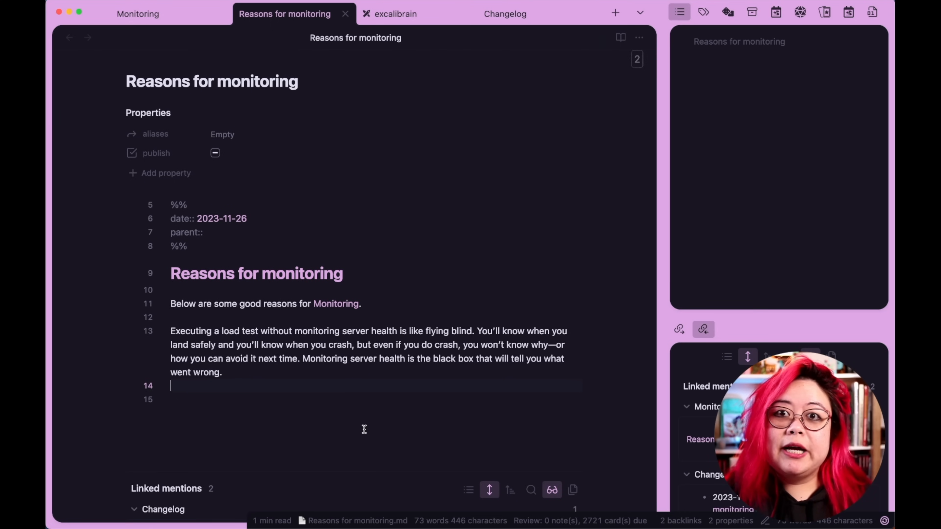
left_click(372, 422)
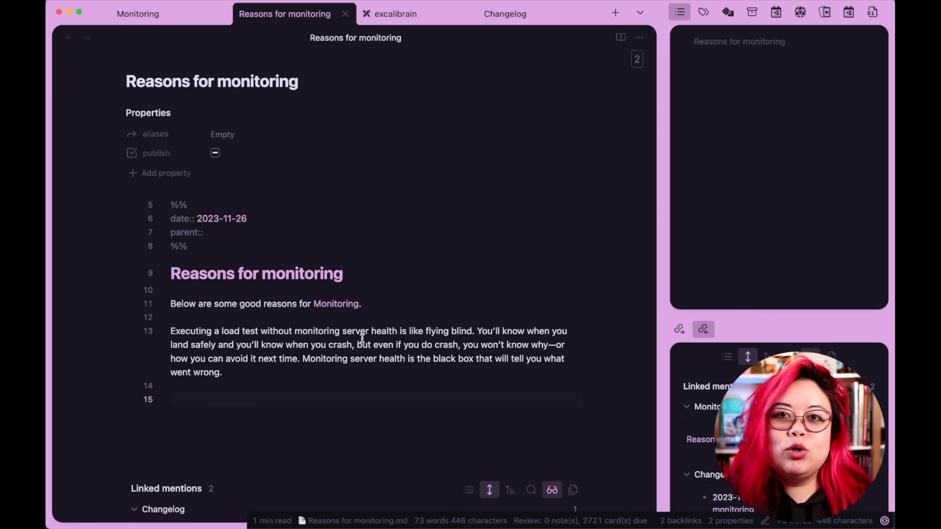
key("super+w")
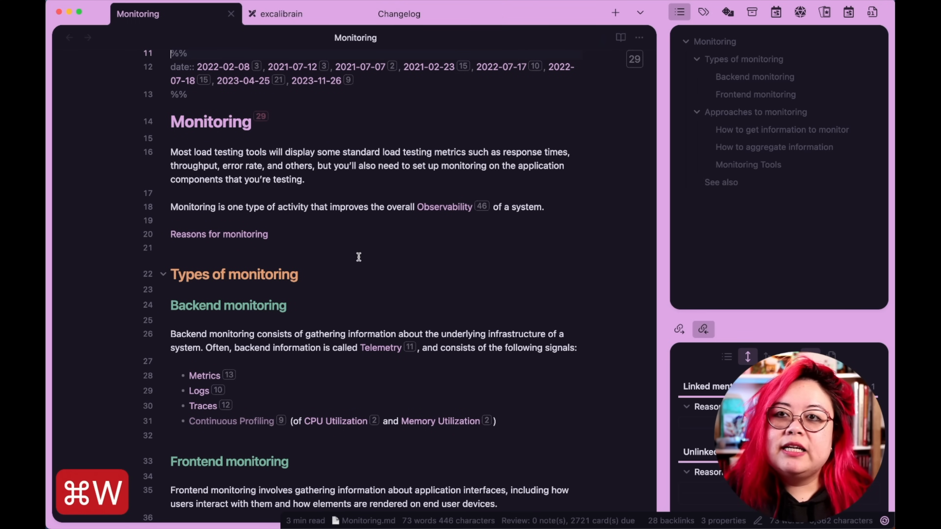
Turn the Reasons for monitoring link in the Monitoring note into a level-2 heading.
left_click(427, 231)
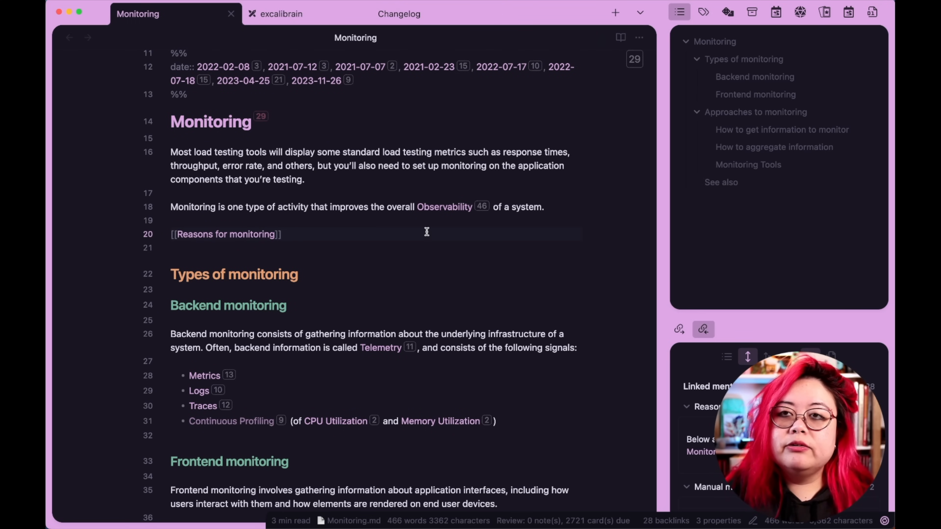
key("super+BackSpace")
key("Return")
type("##")
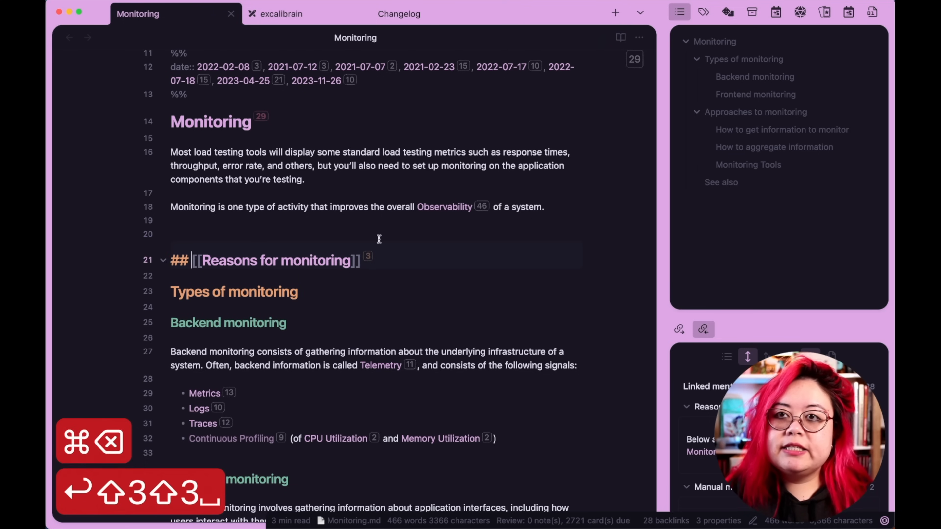
left_click(371, 224)
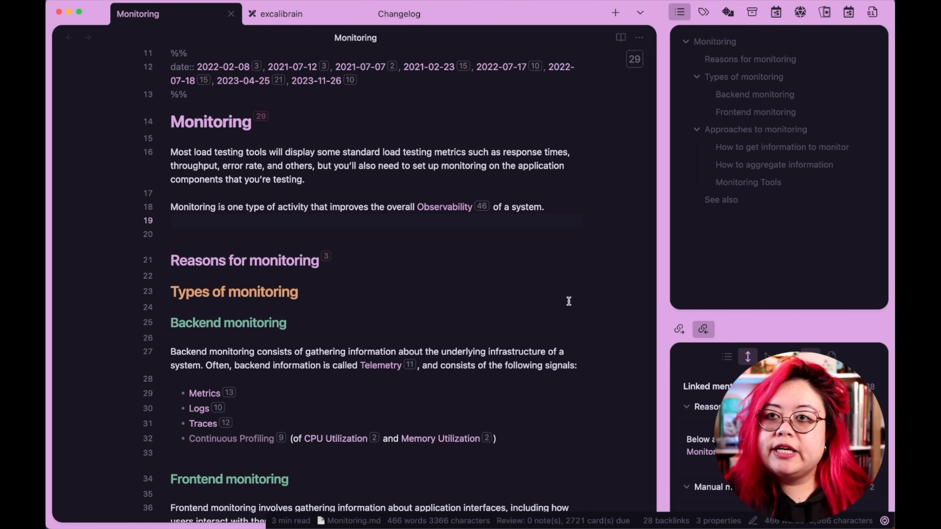
Review the Types of monitoring and Approaches to monitoring sections of the Monitoring note.
scroll(567, 303, "down", 6)
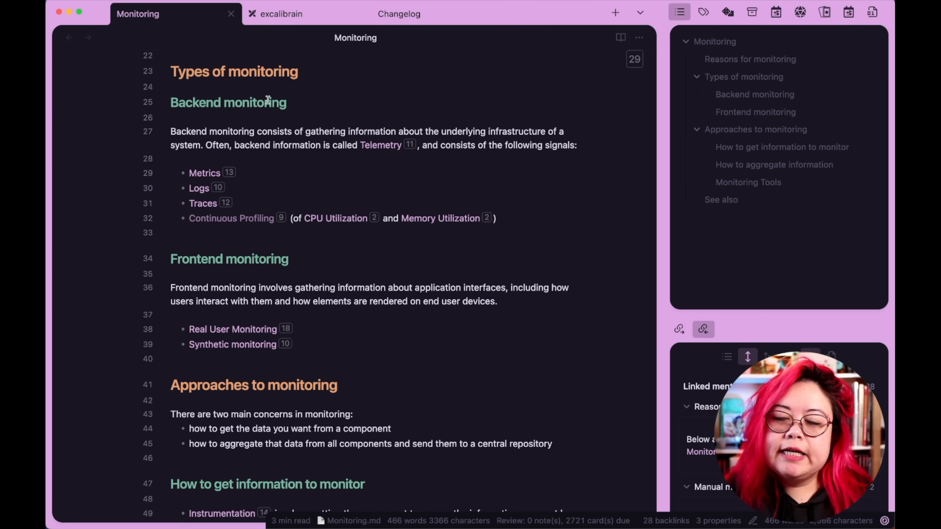
left_click(238, 362)
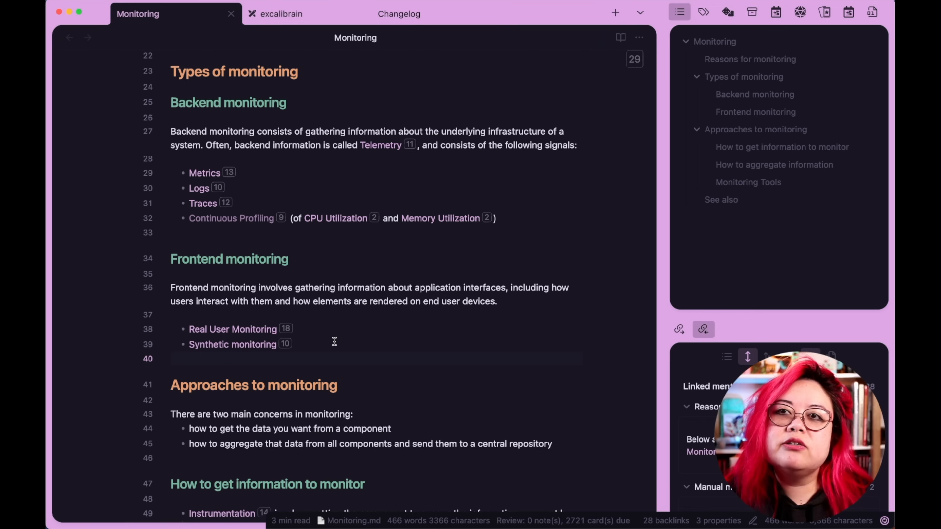
scroll(380, 363, "down", 6)
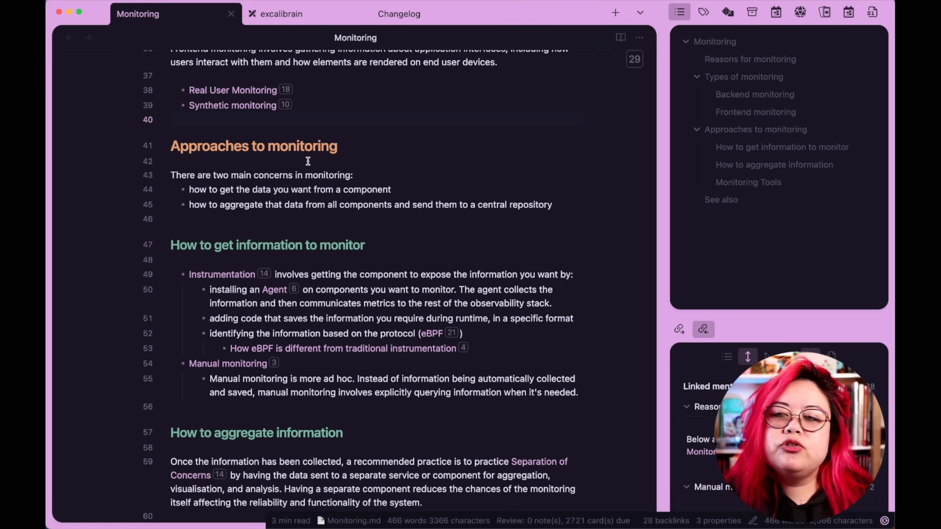
scroll(307, 161, "down", 2)
scroll(392, 303, "down", 3)
scroll(391, 299, "up", 2)
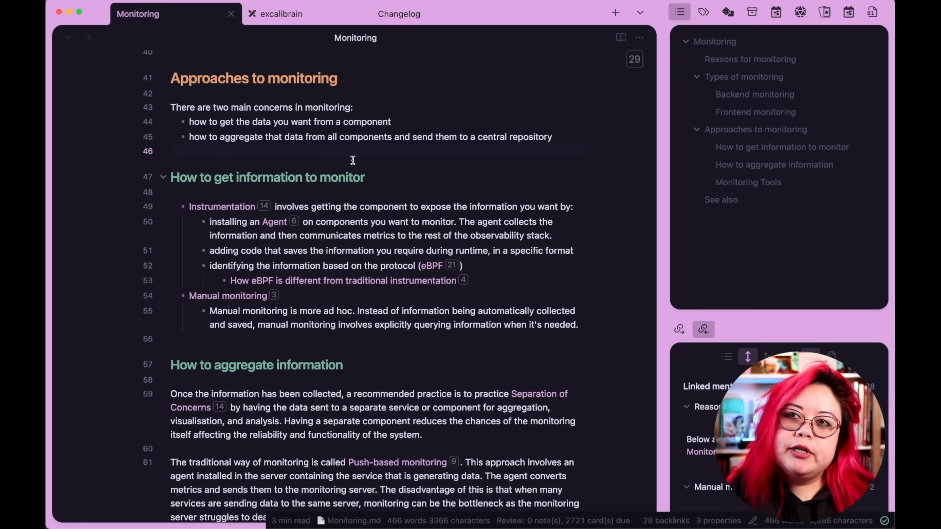
left_click_drag(102, 140, 64, 109)
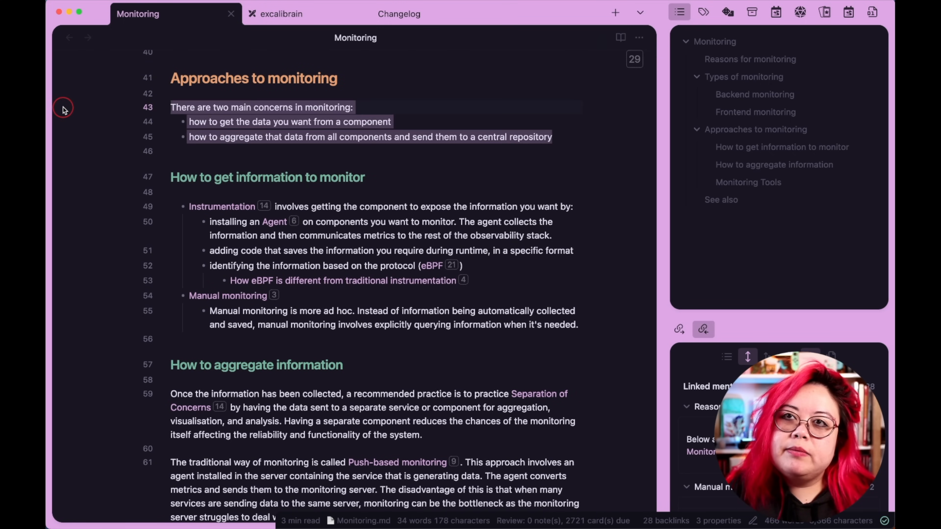
left_click(410, 177)
left_click_drag(171, 178, 484, 399)
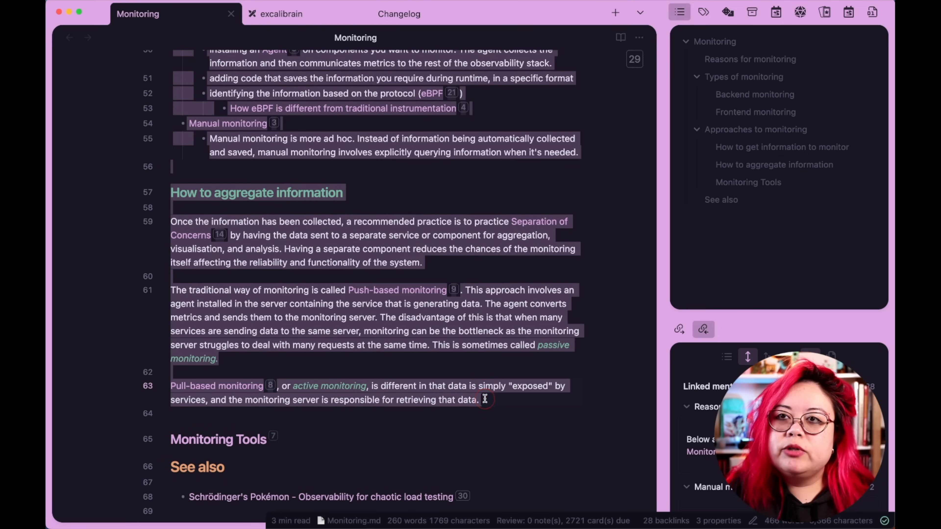
scroll(485, 399, "up", 4)
left_click(451, 292)
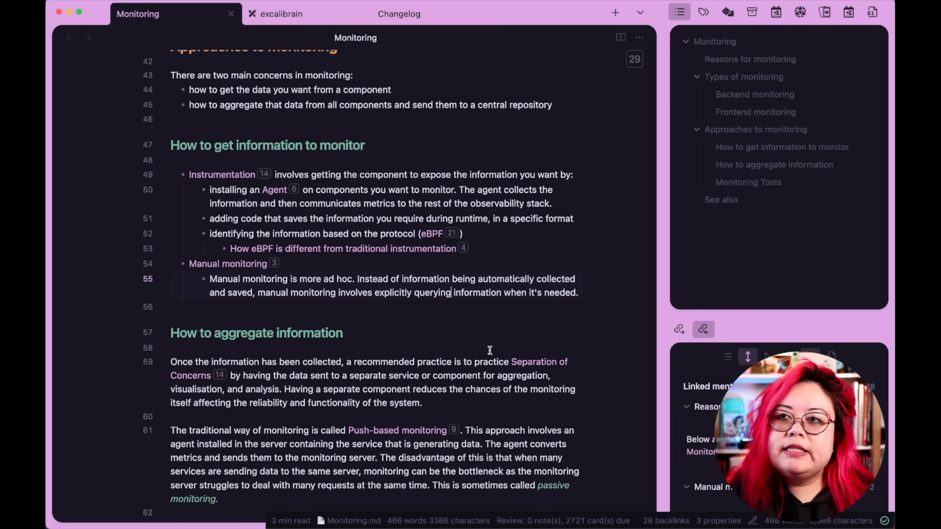
Cut the Instrumentation sub-bullets from the Monitoring note and end its sentence with a period instead of "by:".
left_click_drag(496, 250, 147, 191)
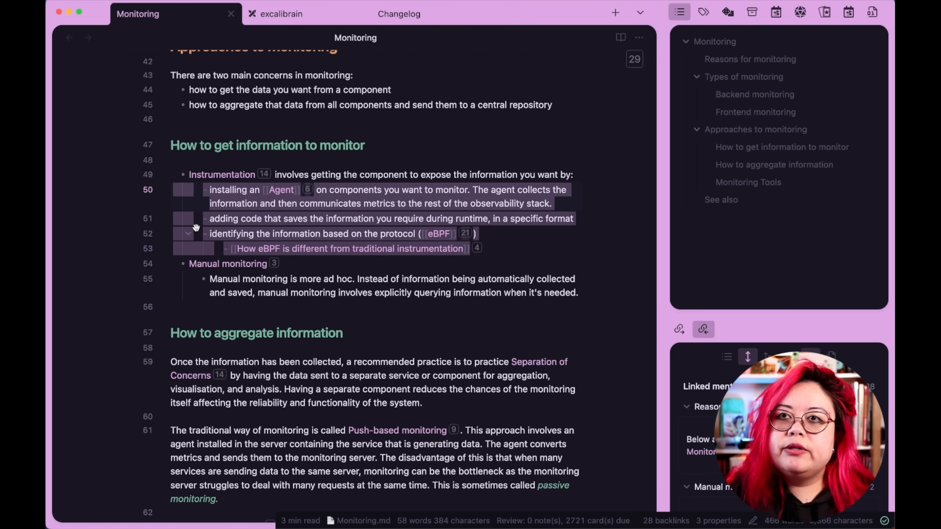
key("super+x")
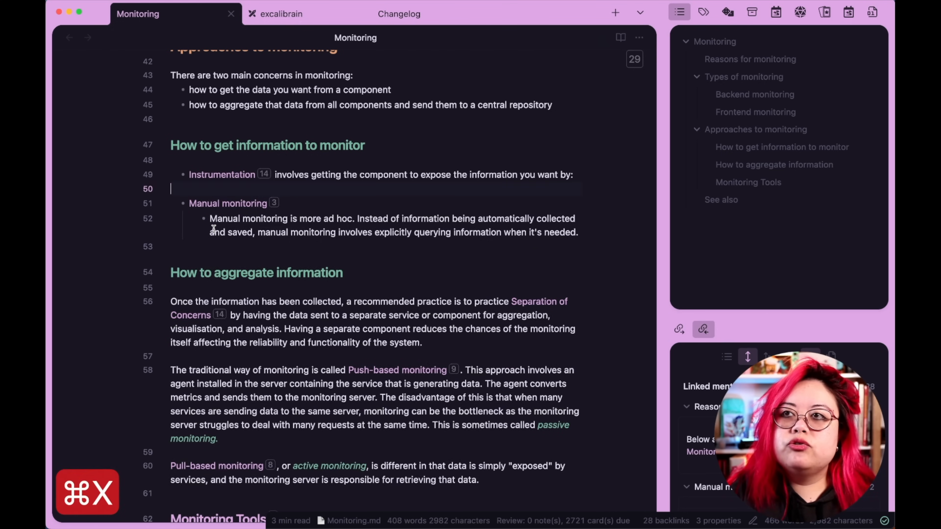
key("alt+BackSpace")
key("alt+BackSpace")
key("BackSpace")
type(".")
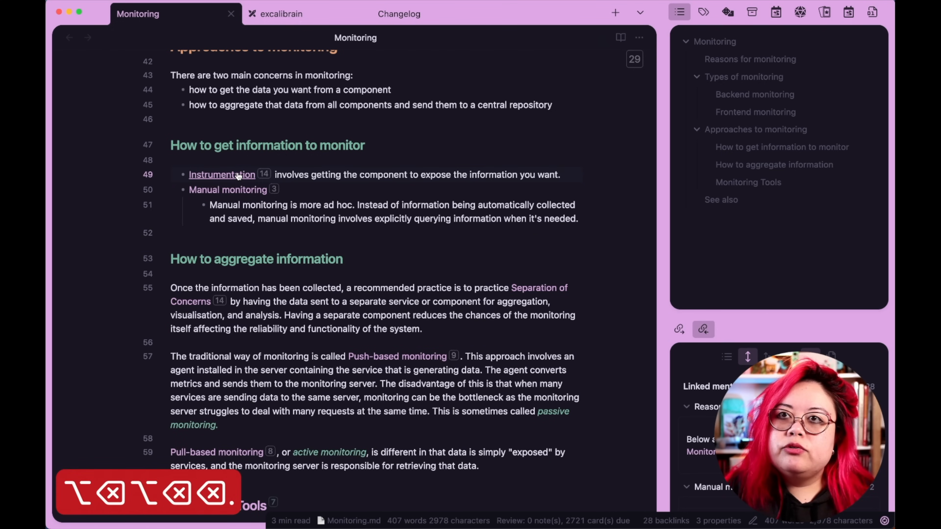
Open the Instrumentation note and paste the cut bullets on a new line below the Kafka diagram.
left_click(221, 175, "super")
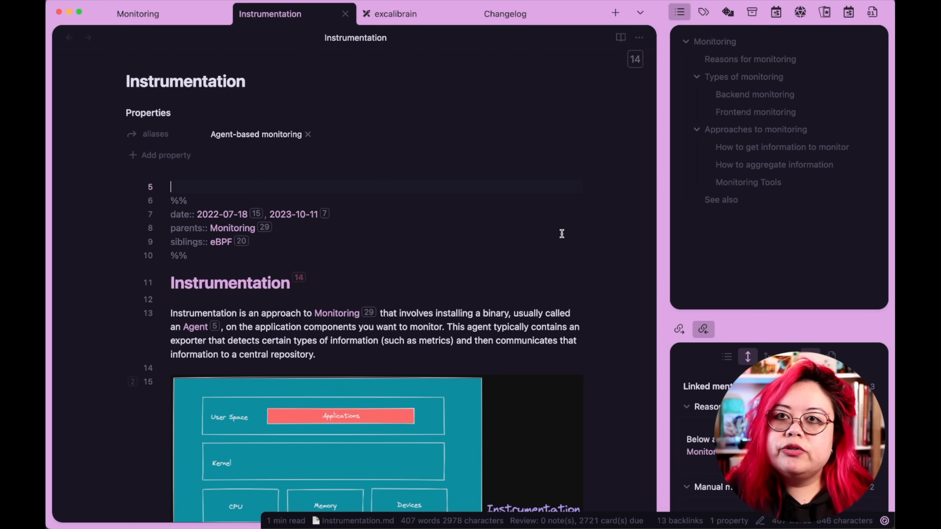
scroll(562, 233, "down", 5)
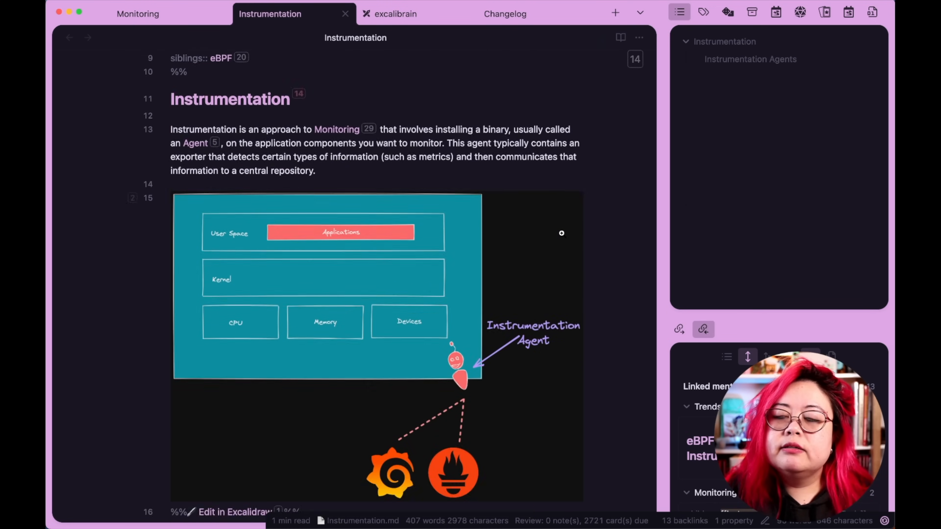
scroll(562, 233, "down", 10)
scroll(329, 376, "up", 10)
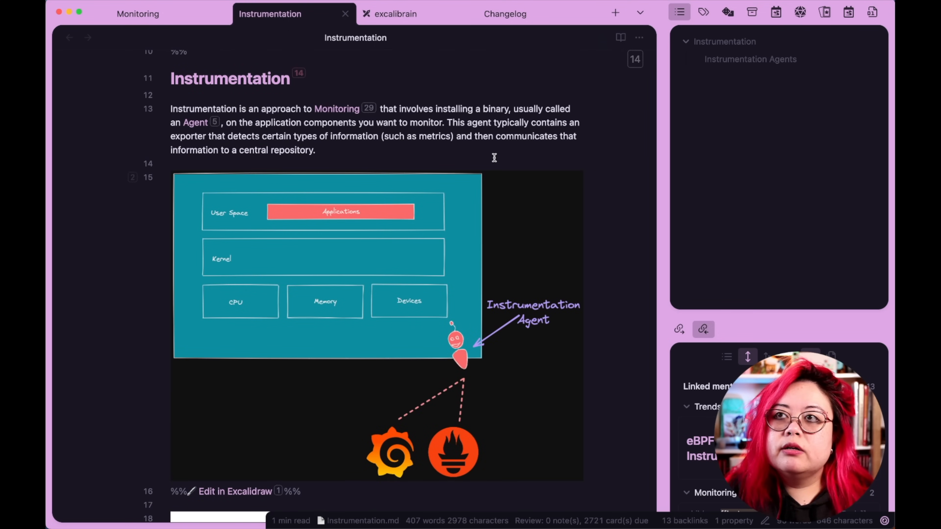
scroll(494, 157, "down", 10)
left_click(364, 326)
key("Return")
key("cmd+v")
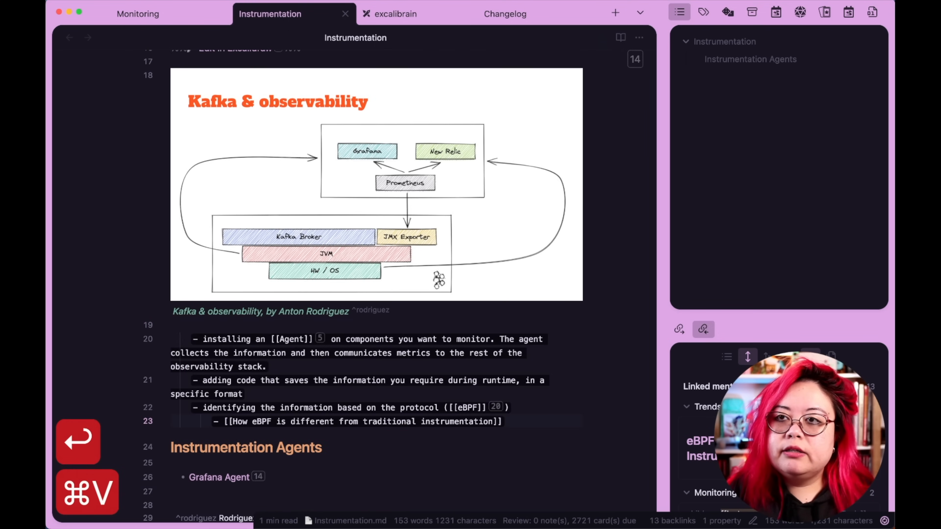
Add a level-2 heading "Types of instrumentation" above the pasted bullets and close the Instrumentation note.
type("## Types of")
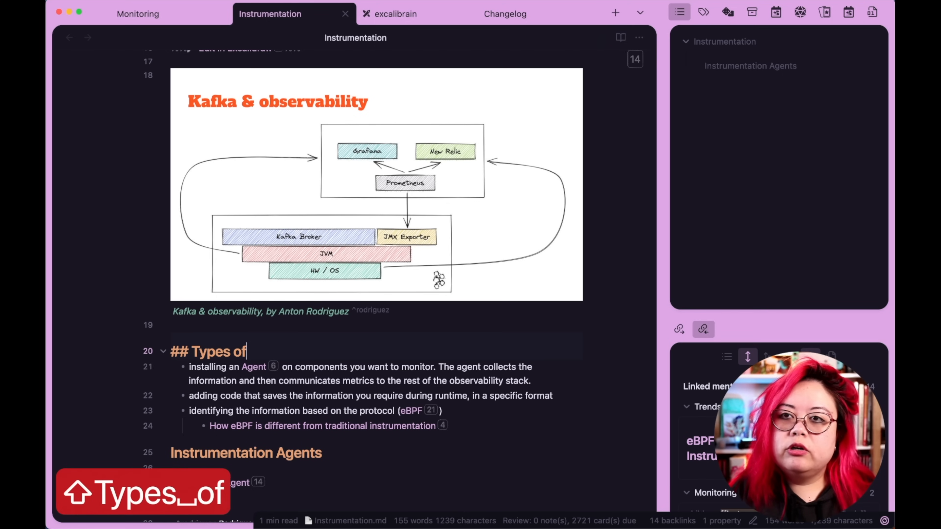
type(" instrumentation")
key("Return")
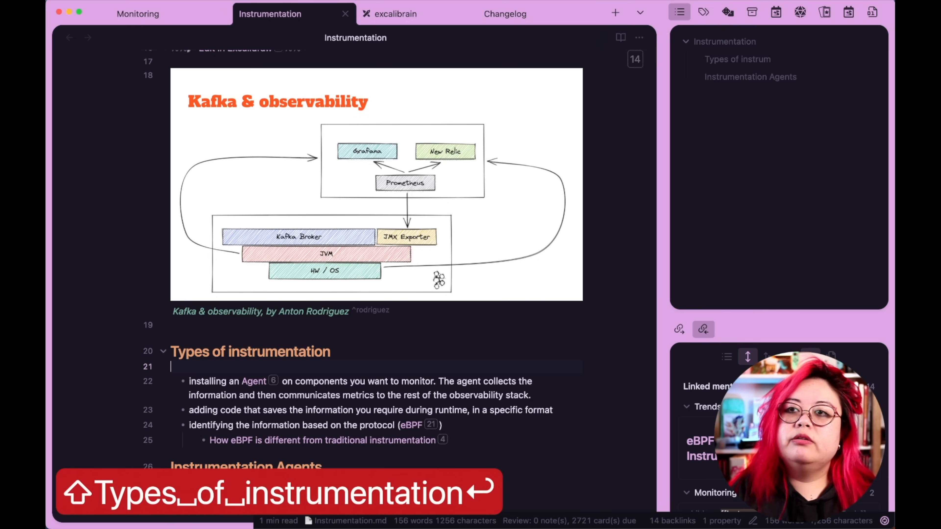
left_click(506, 399)
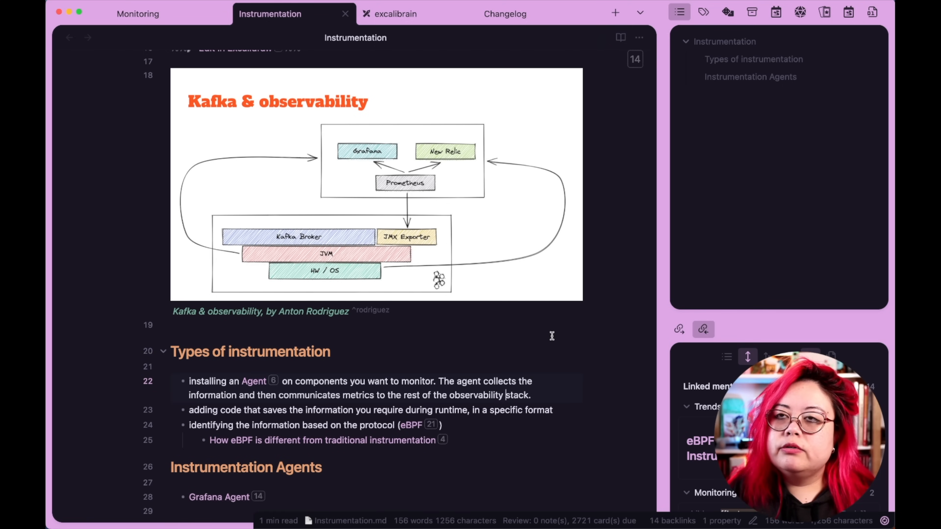
key("super+w")
Extract the How to aggregate information section of the Monitoring note into its own new note.
left_click(389, 198)
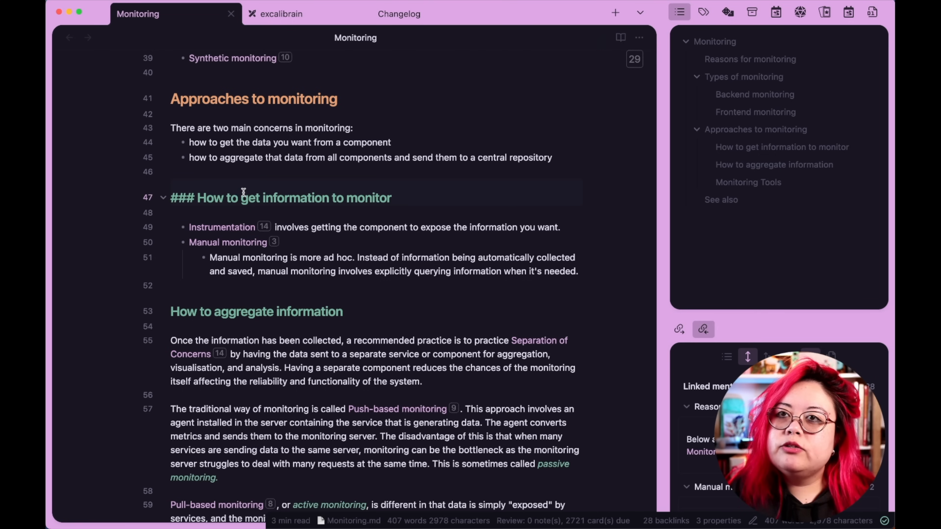
left_click(385, 311)
scroll(424, 329, "down", 5)
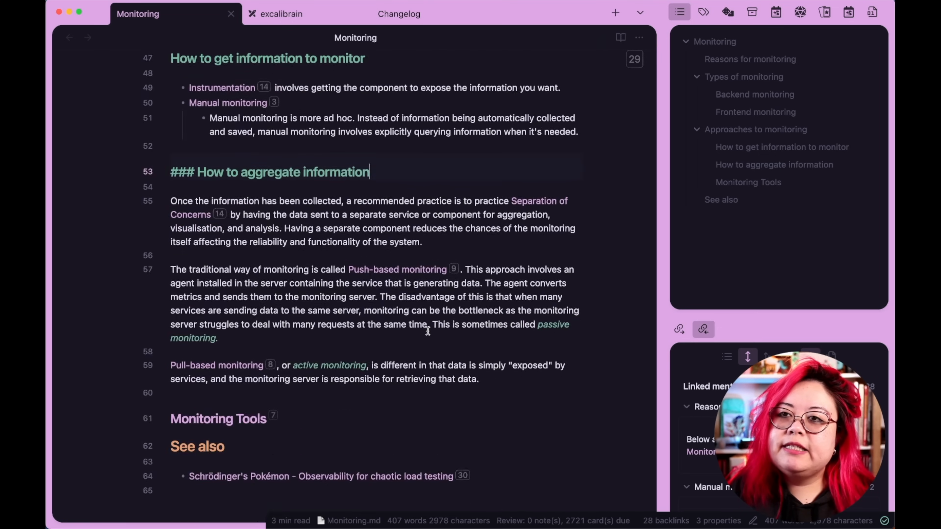
left_click_drag(506, 330, 121, 120)
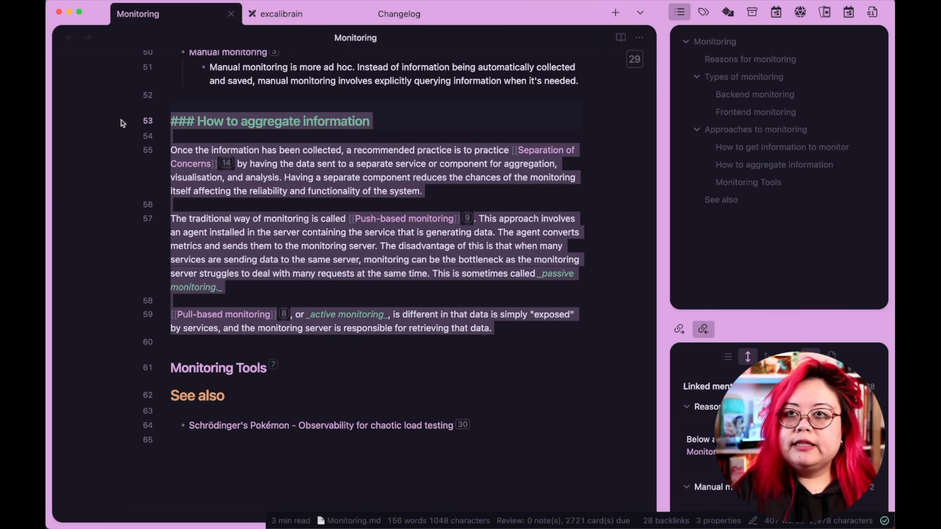
key("super+p")
key("Escape")
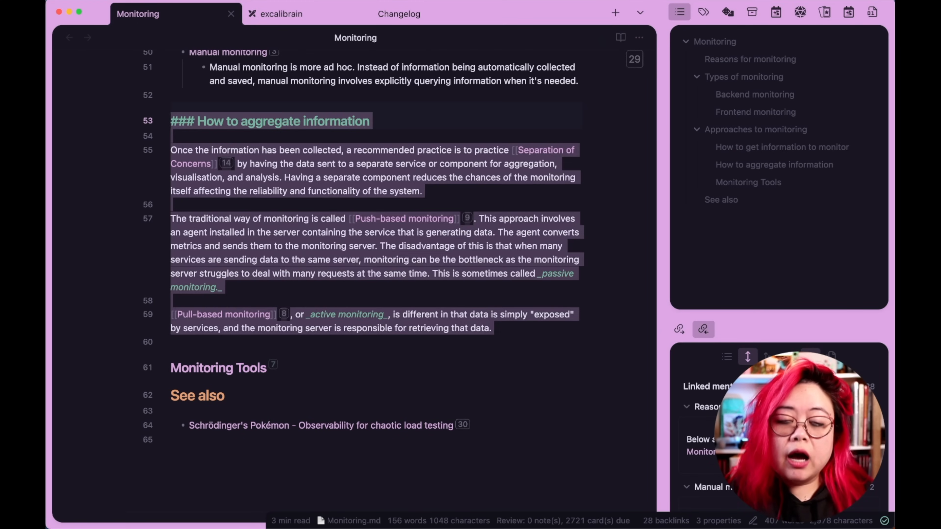
key("ctrl+shift+super+r")
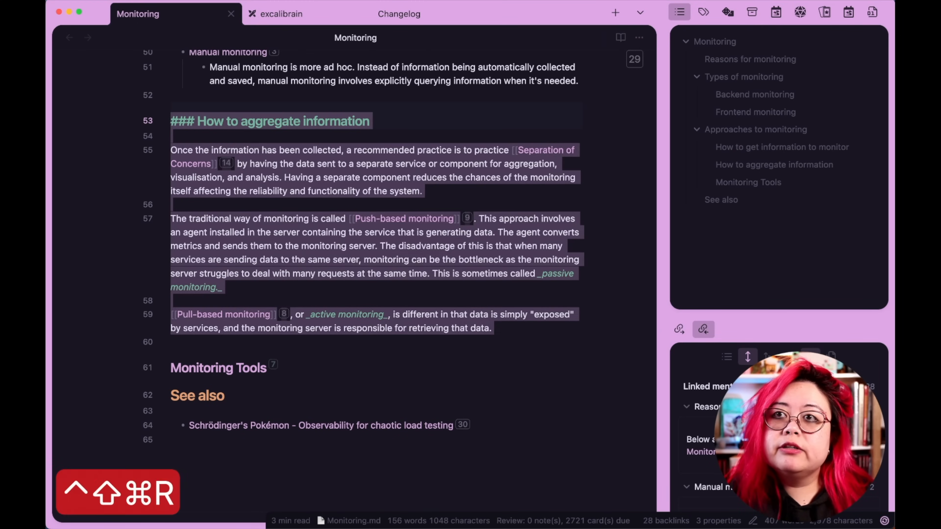
key("super+z")
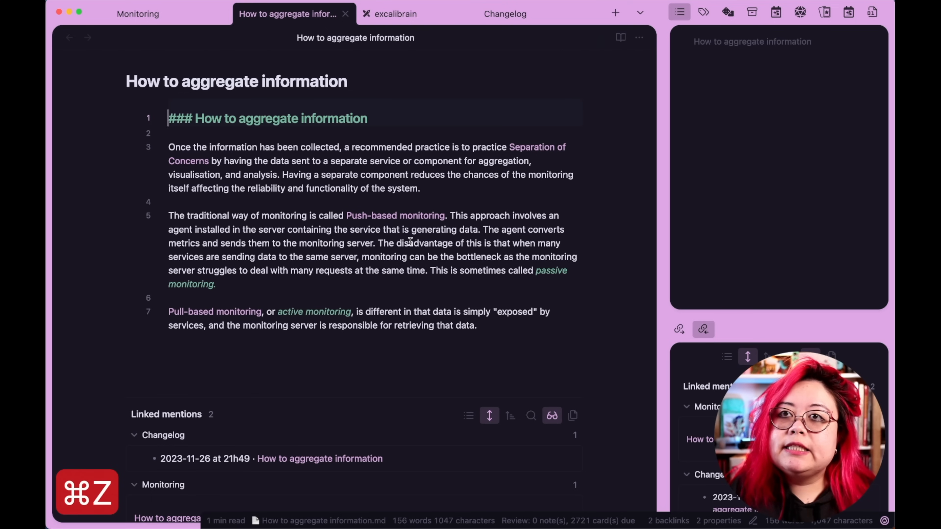
Turn the new note's first line into a level-1 heading formatted as a link.
key("shift+Right")
key("shift+Right")
key("BackSpace")
key("Right")
key("Right")
key("shift+super+Right")
type("[[")
key("Up")
key("Up")
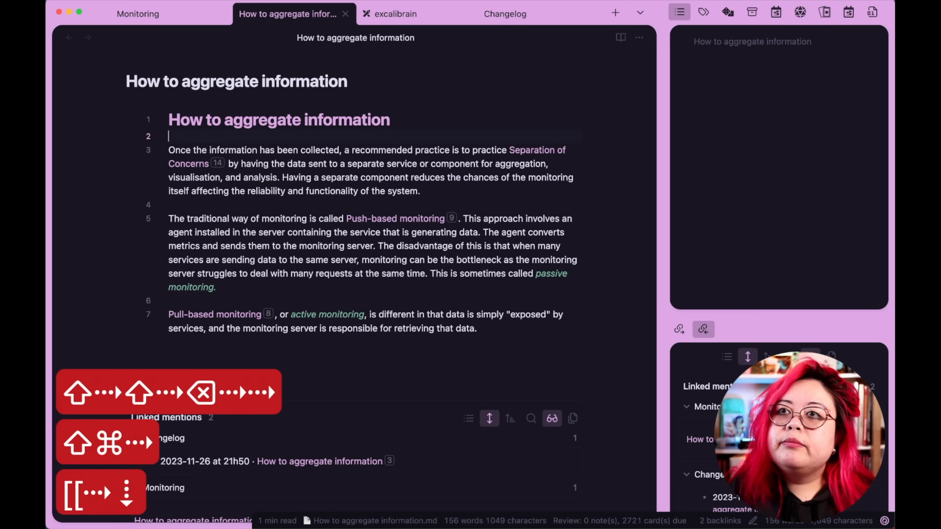
Apply the note template to the new note's heading line.
key("super+Left")
key("shift+super+Right")
key("alt+super+c")
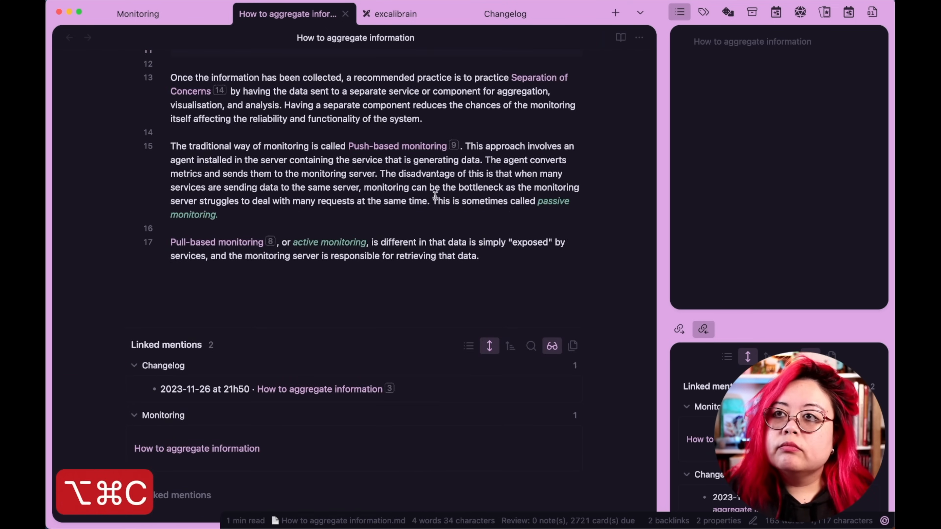
key("BackSpace")
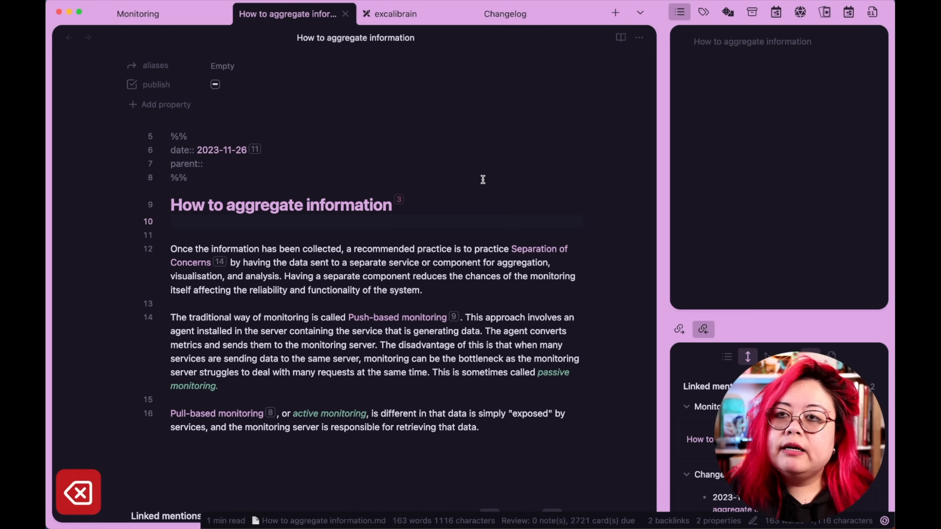
Add a parents property to the new note with Monitoring as its value.
left_click(141, 105)
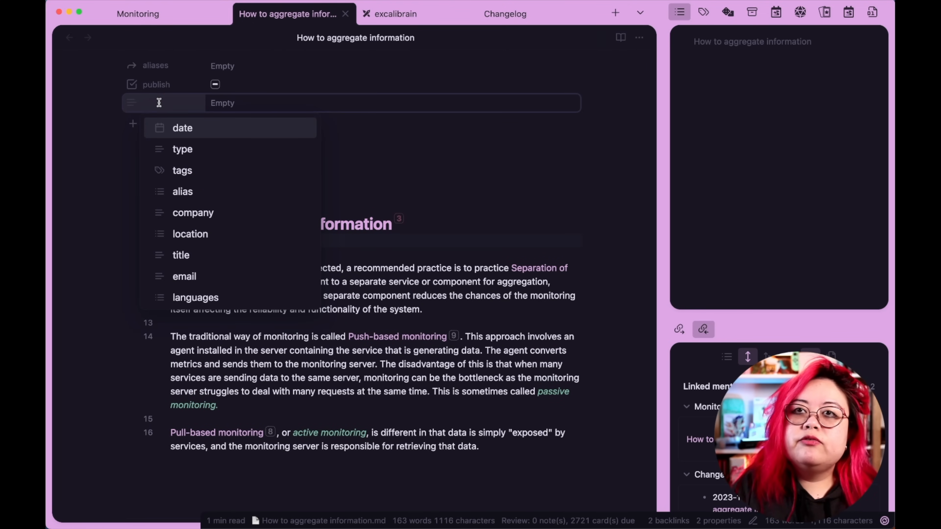
type("paren")
key("Down")
key("Return")
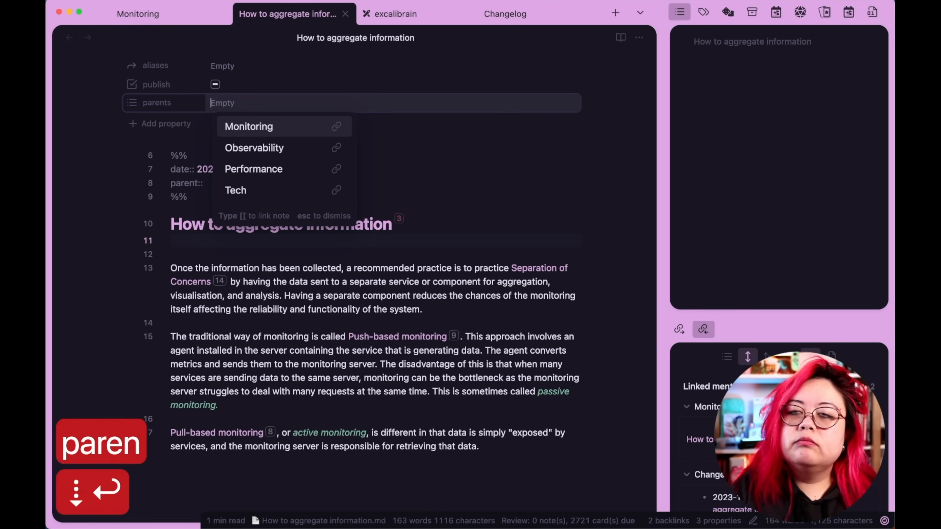
type("[[moni")
key("Return")
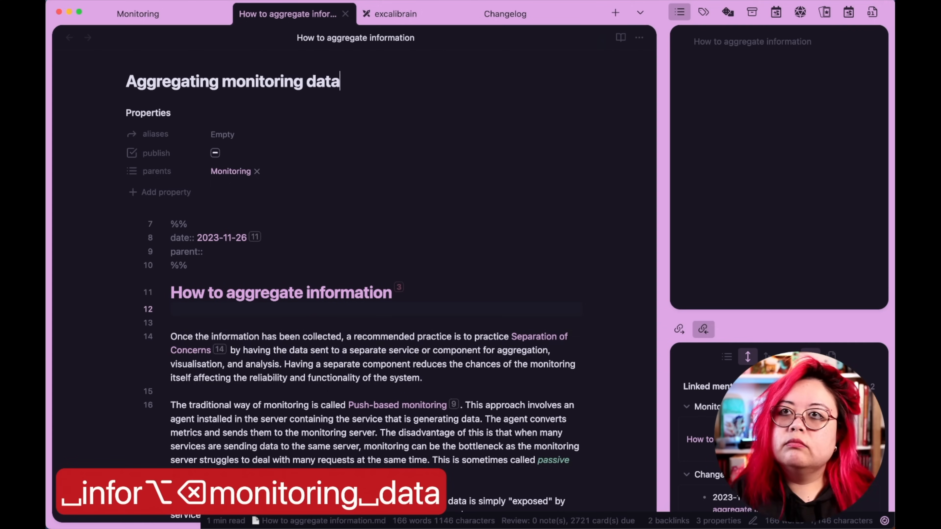
Rename the new note to Aggregating monitoring data and close it.
left_click(309, 364)
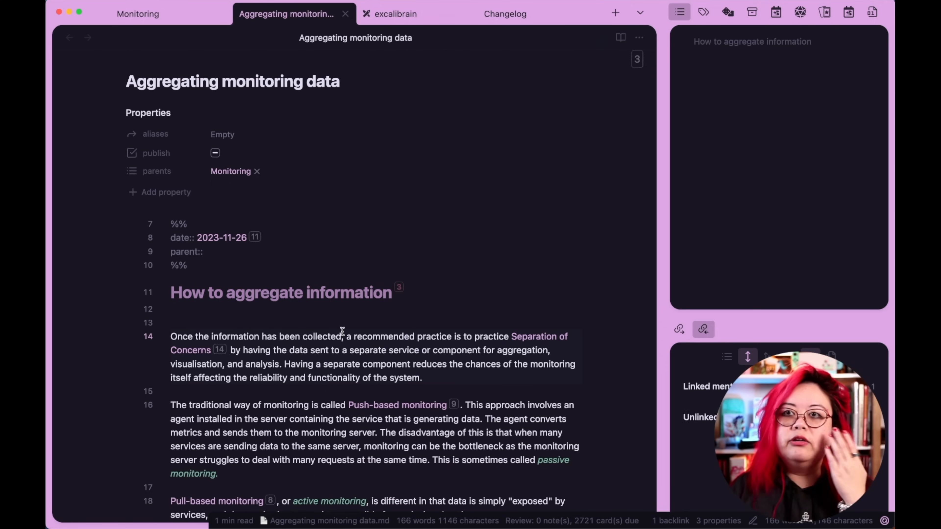
scroll(458, 267, "down", 3)
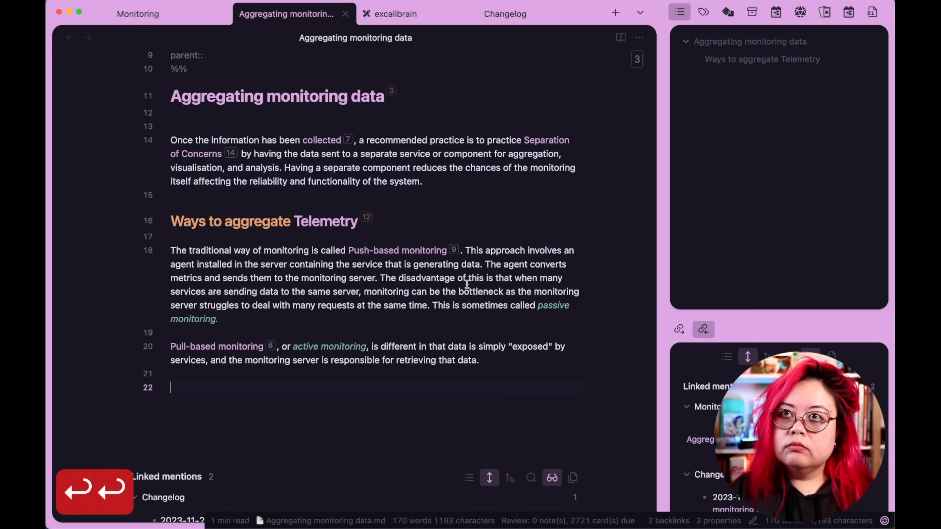
key("super+w")
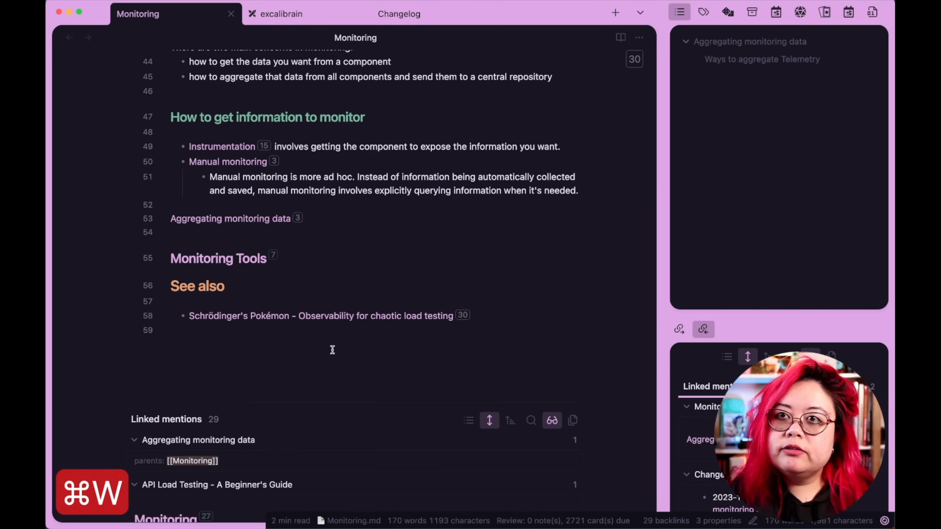
Make the Aggregating monitoring data link in the Monitoring note a level-3 heading.
key("super+Left")
type("###")
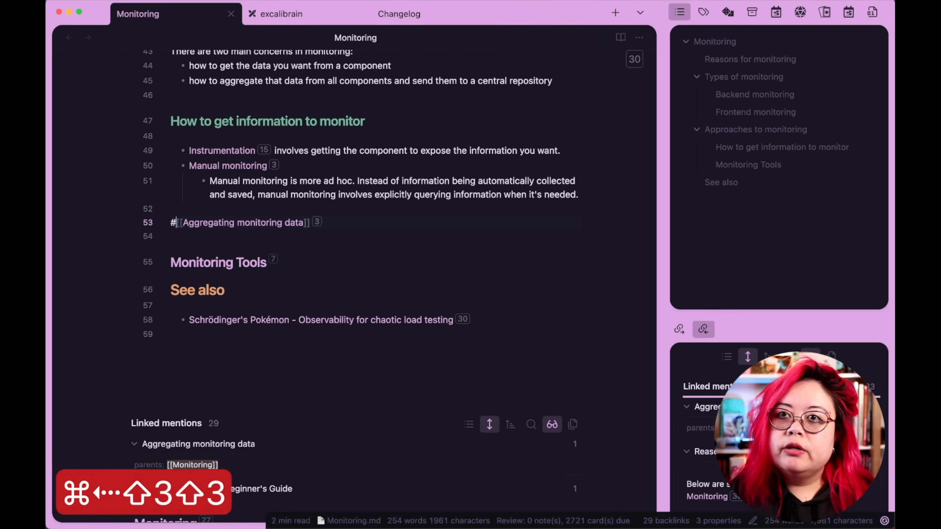
key("Up")
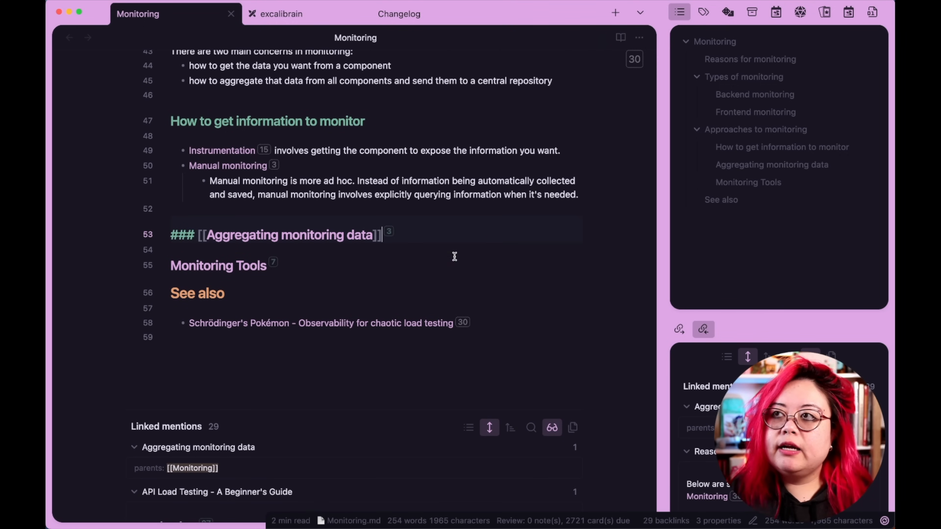